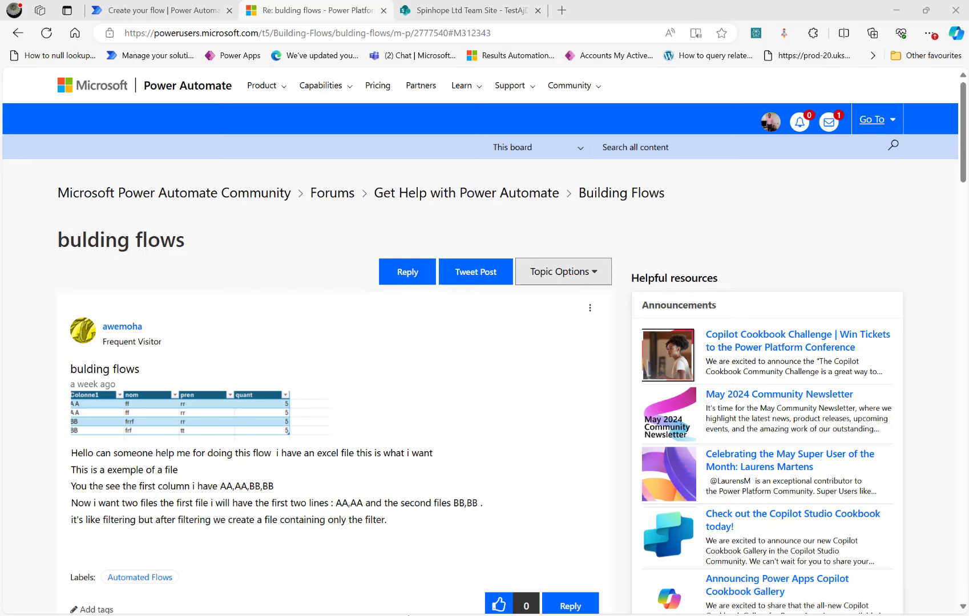
- Switch to the Employee workbook in Excel, review its department table, then save and close the workbook
{"action": "key", "text": "alt+Tab"}
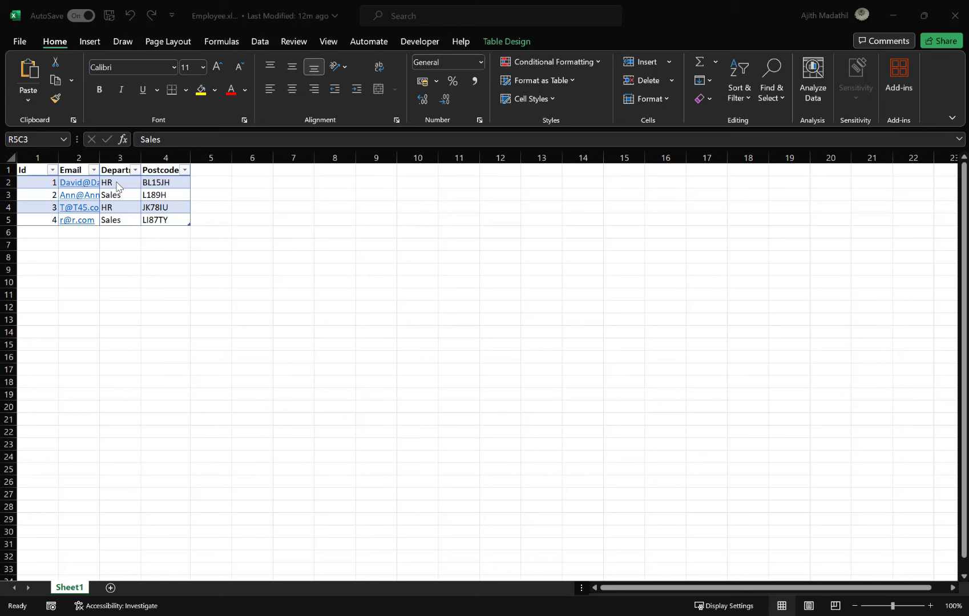
{"action": "key", "text": "ctrl+s"}
{"action": "left_click", "coordinate": [954, 18]}
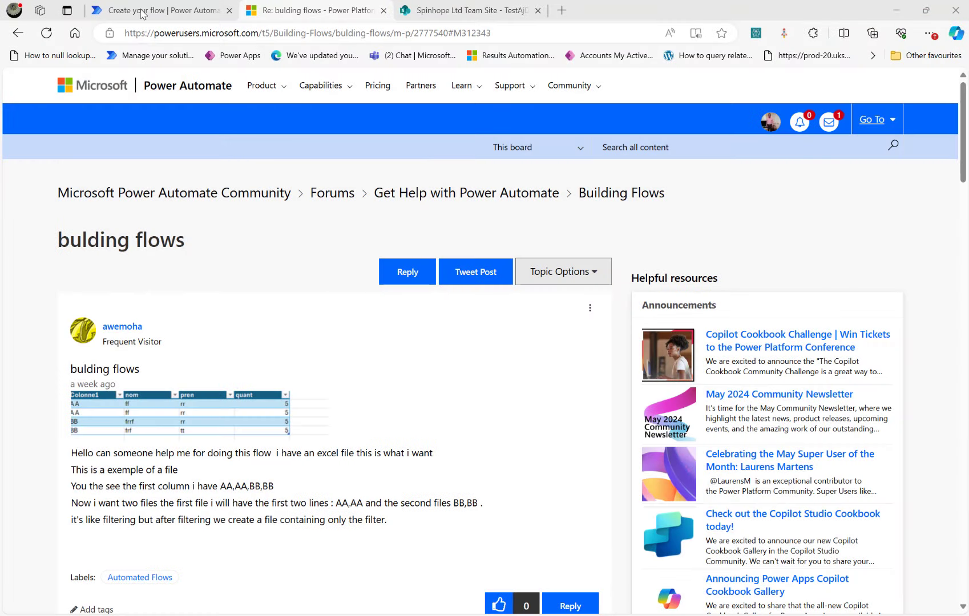
- Create a blank Excel workbook in the TestAjDocLib library in SharePoint, close it and refresh the library
{"action": "left_click", "coordinate": [142, 14]}
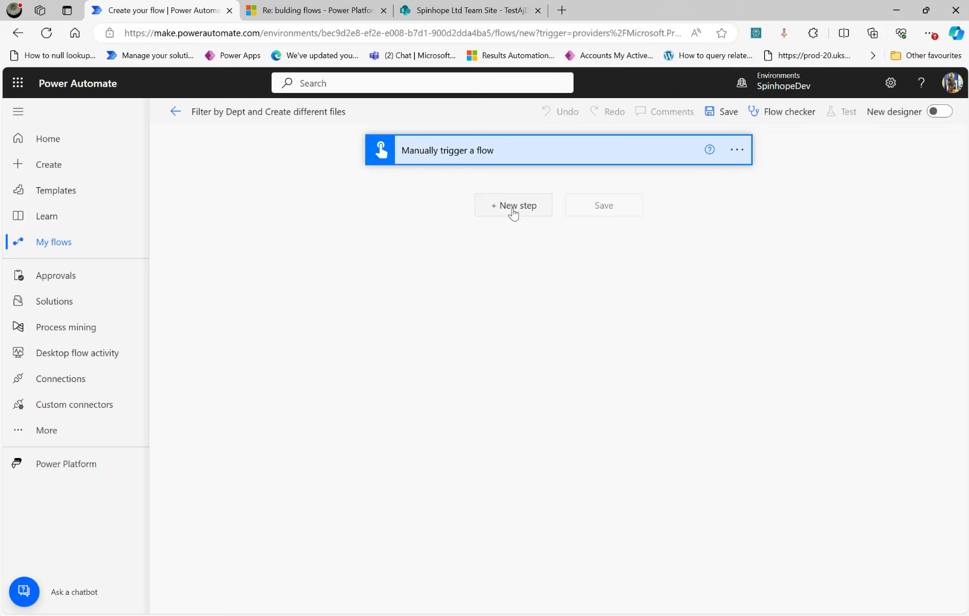
{"action": "left_click", "coordinate": [448, 17]}
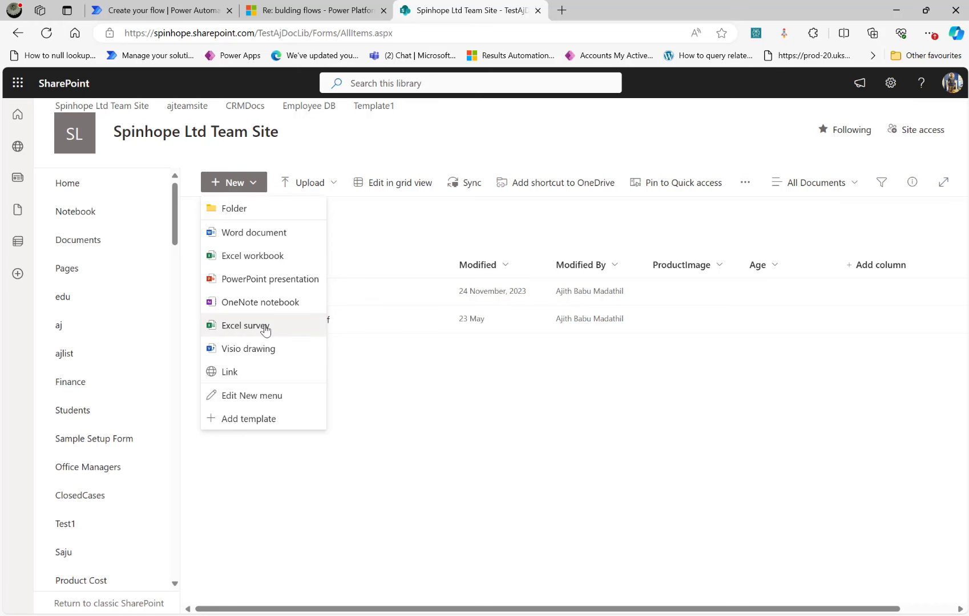
{"action": "left_click", "coordinate": [283, 259]}
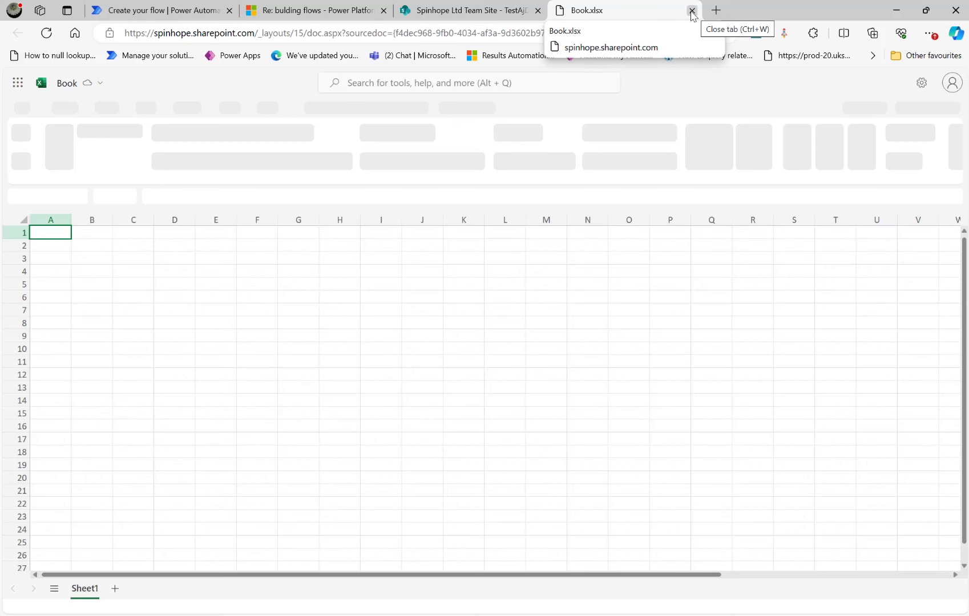
{"action": "left_click", "coordinate": [692, 12]}
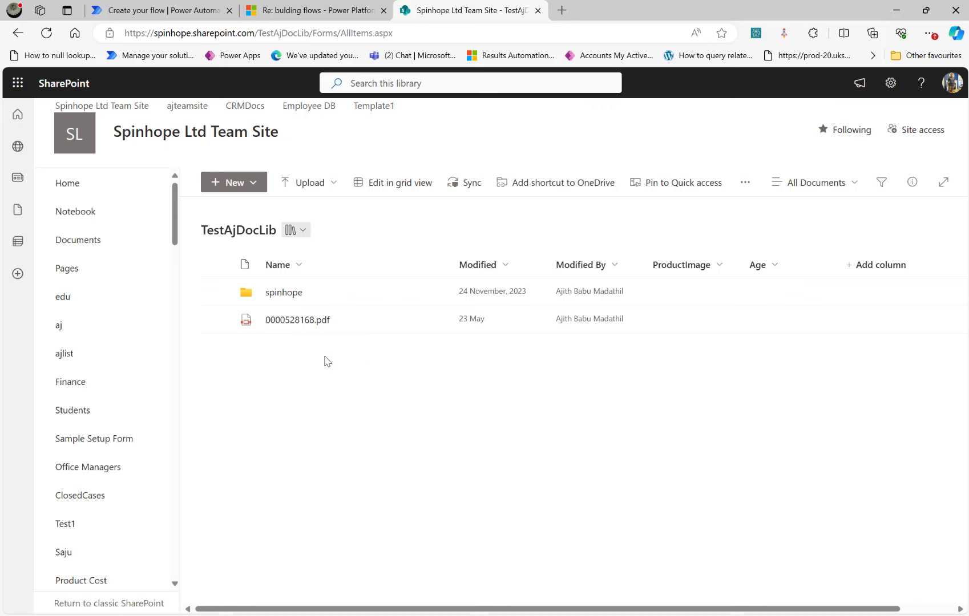
{"action": "left_click", "coordinate": [46, 33]}
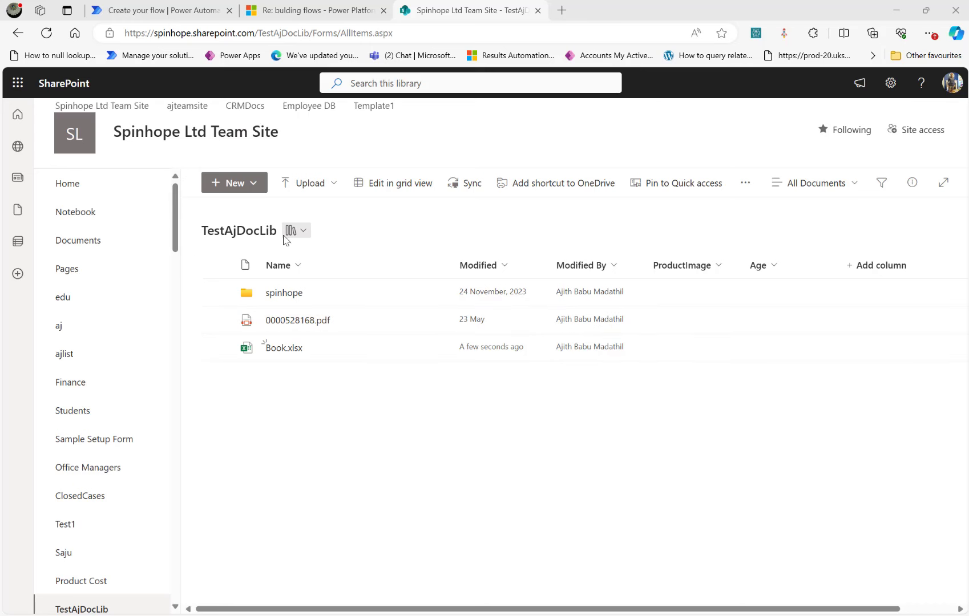
- Switch to the Power Automate flow and add SharePoint's Get file content using path action after the manual trigger
{"action": "left_click", "coordinate": [165, 11]}
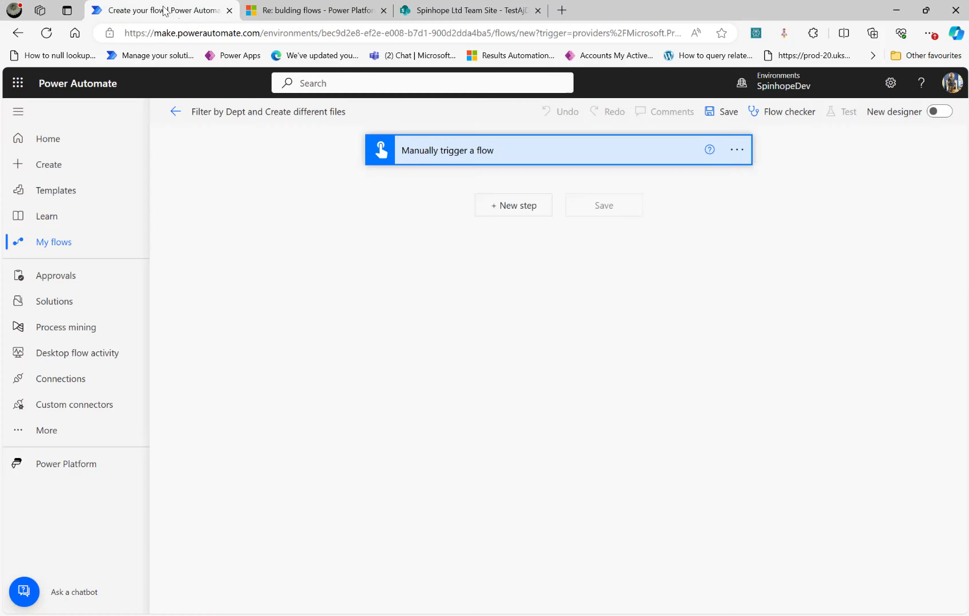
{"action": "left_click", "coordinate": [513, 210]}
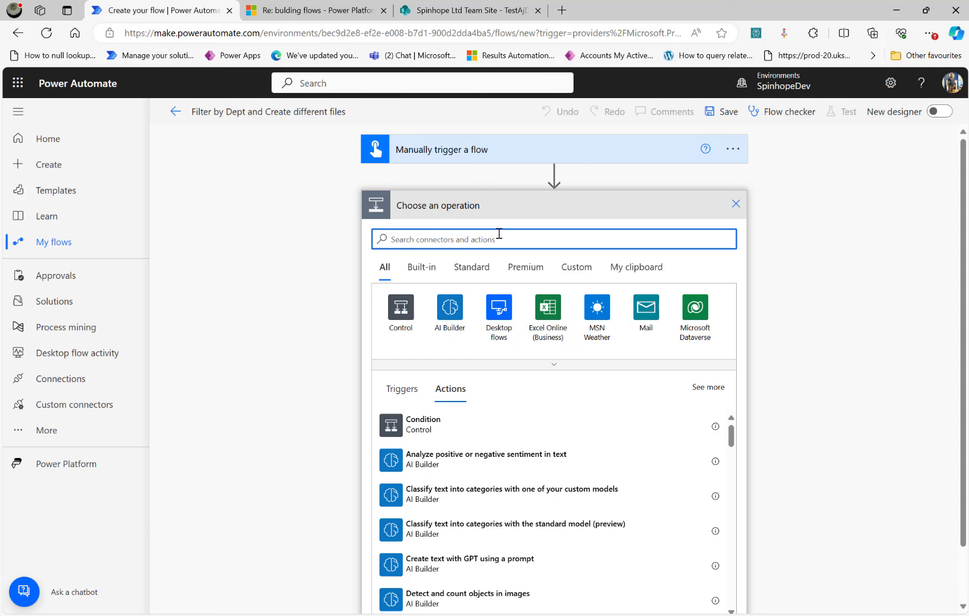
{"action": "type", "text": "sharepoint"}
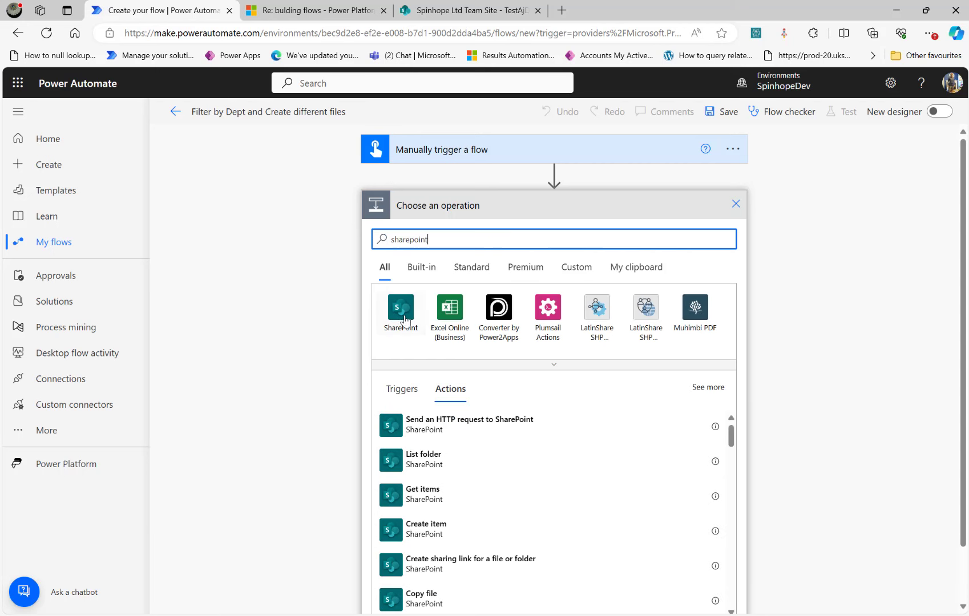
{"action": "left_click", "coordinate": [401, 311]}
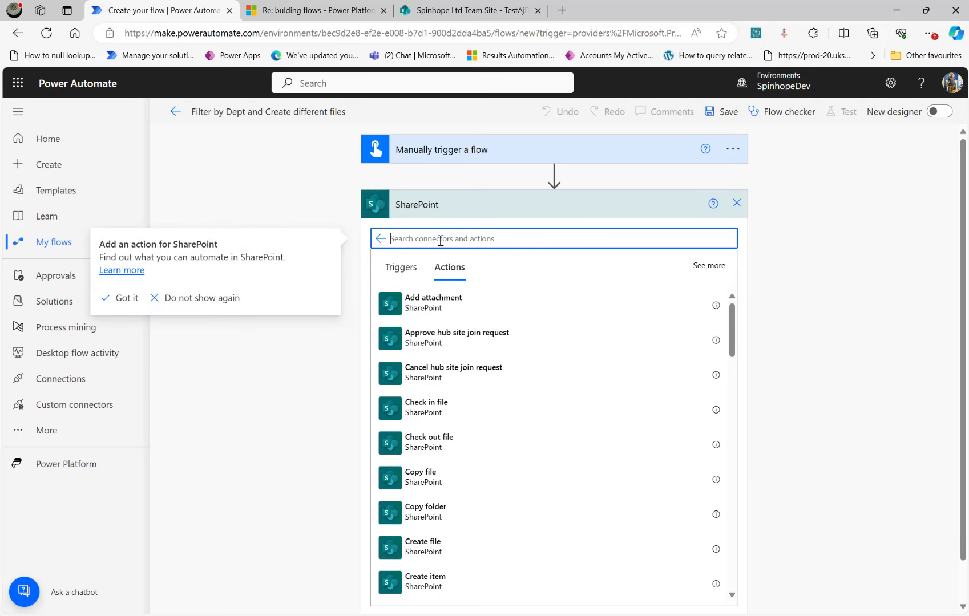
{"action": "type", "text": "get con"}
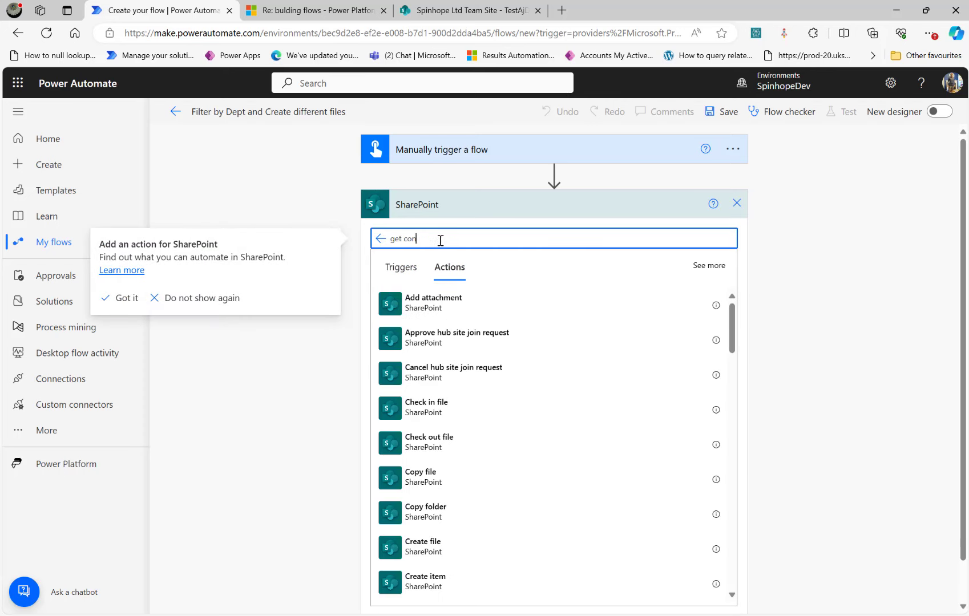
{"action": "type", "text": "t"}
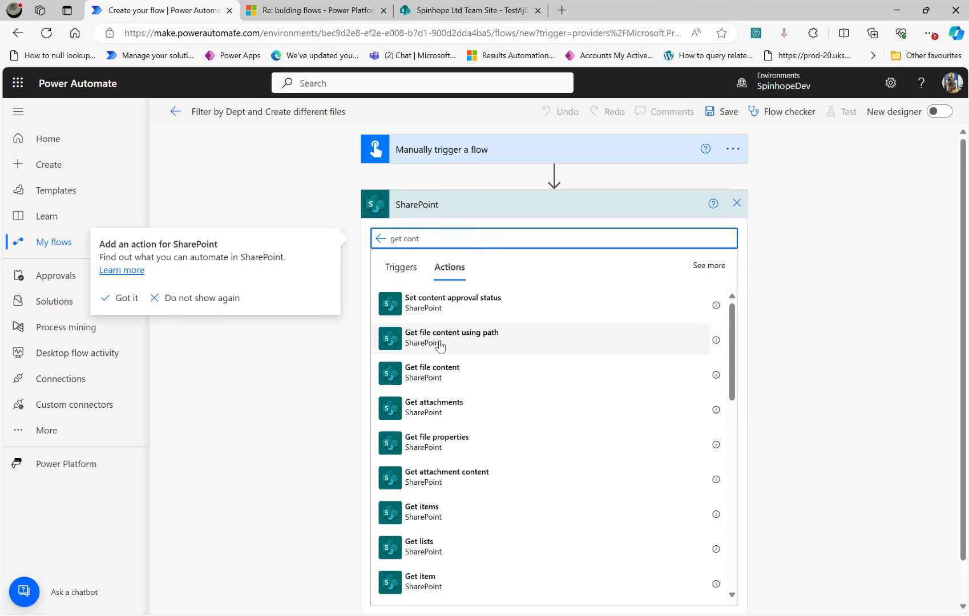
{"action": "left_click", "coordinate": [440, 342]}
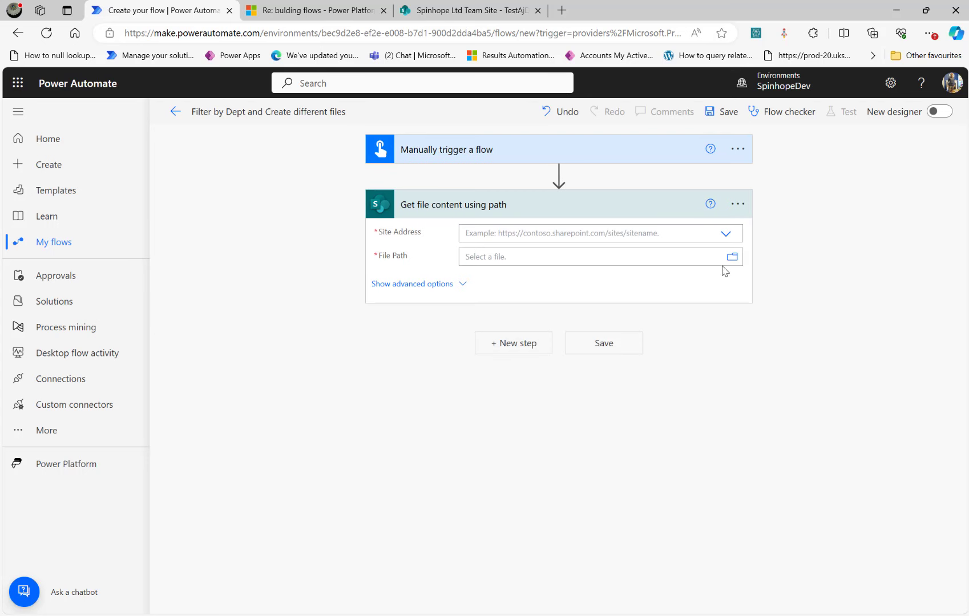
- Set the file content action's site address to Spinhope Ltd Team Site and its file path to /TestAjDocLib/Book.xlsx
{"action": "left_click", "coordinate": [727, 234]}
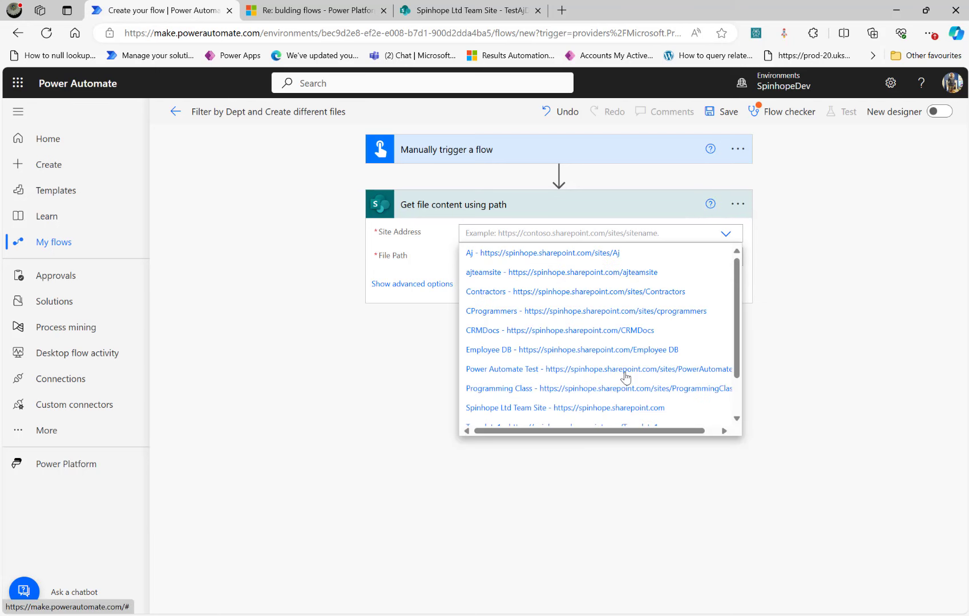
{"action": "left_click", "coordinate": [596, 407]}
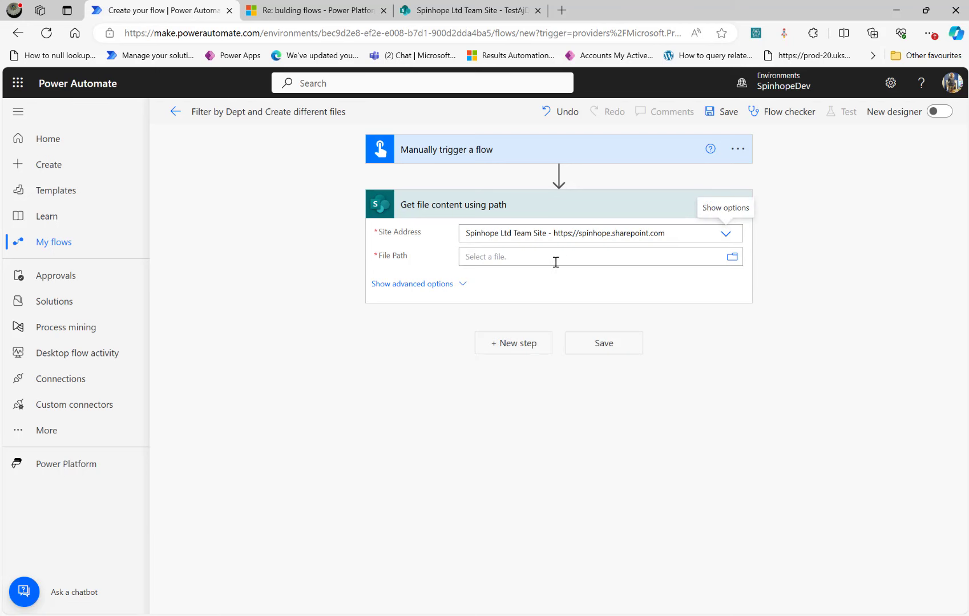
{"action": "left_click", "coordinate": [731, 258]}
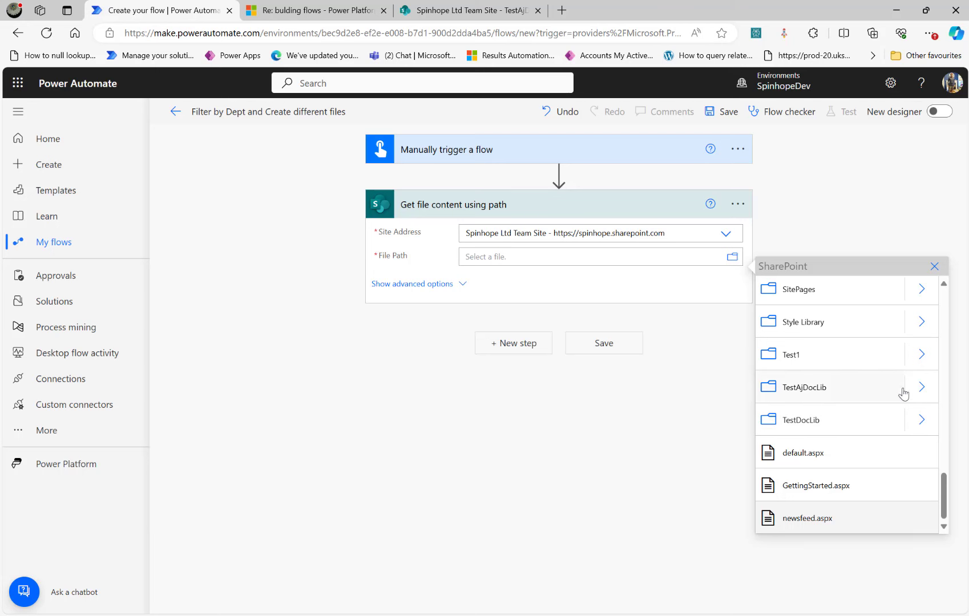
{"action": "left_click", "coordinate": [922, 388]}
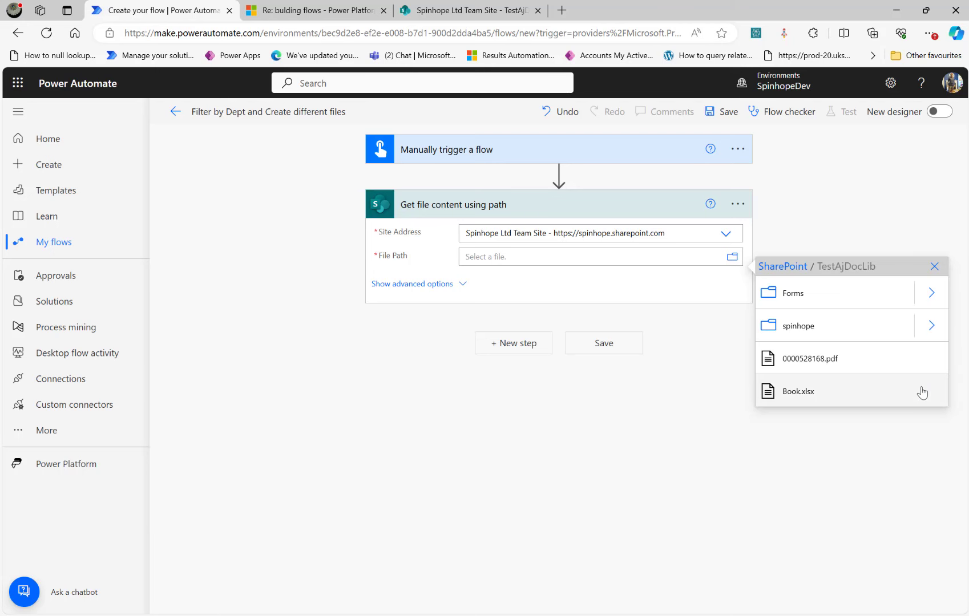
{"action": "left_click", "coordinate": [776, 394]}
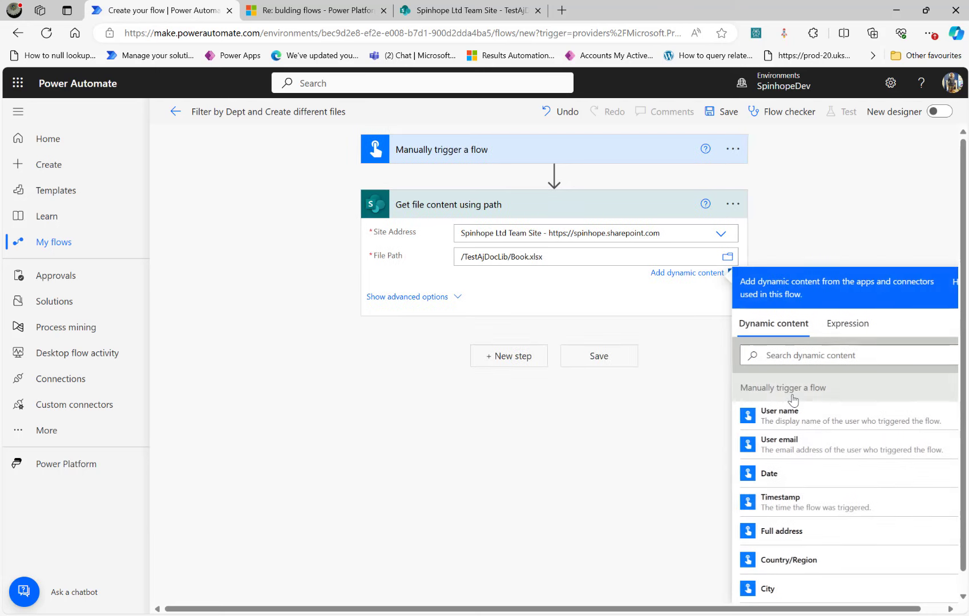
- Add a Compose action below the file content action, using the File Content dynamic value as its input
{"action": "left_click", "coordinate": [503, 362]}
{"action": "type", "text": "compose"}
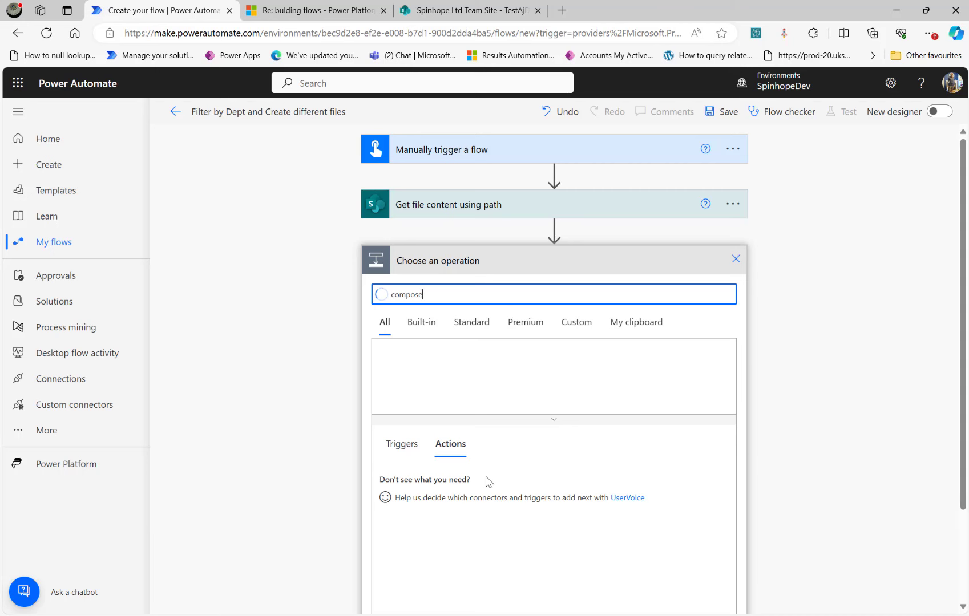
{"action": "left_click", "coordinate": [449, 485]}
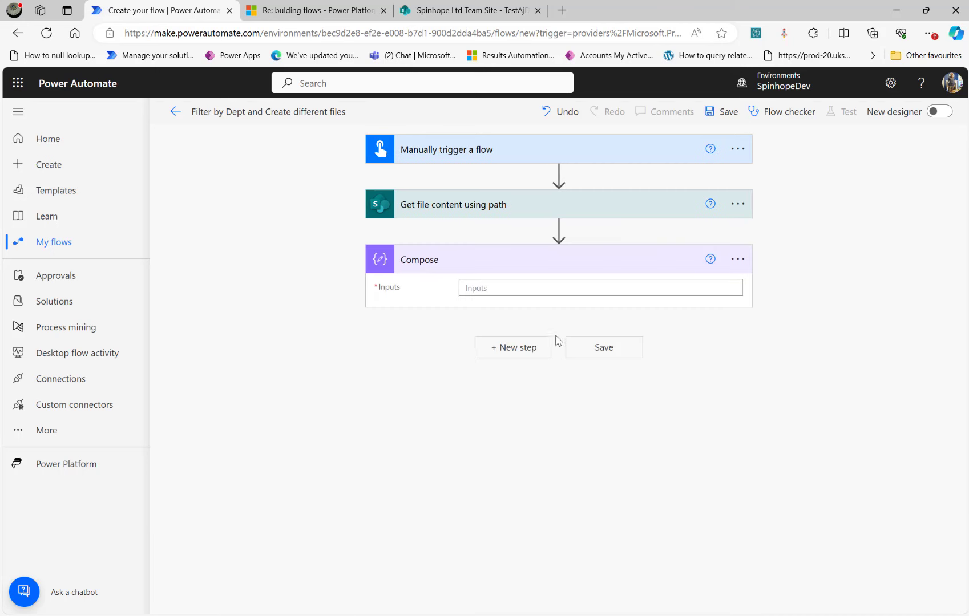
{"action": "left_click", "coordinate": [516, 287]}
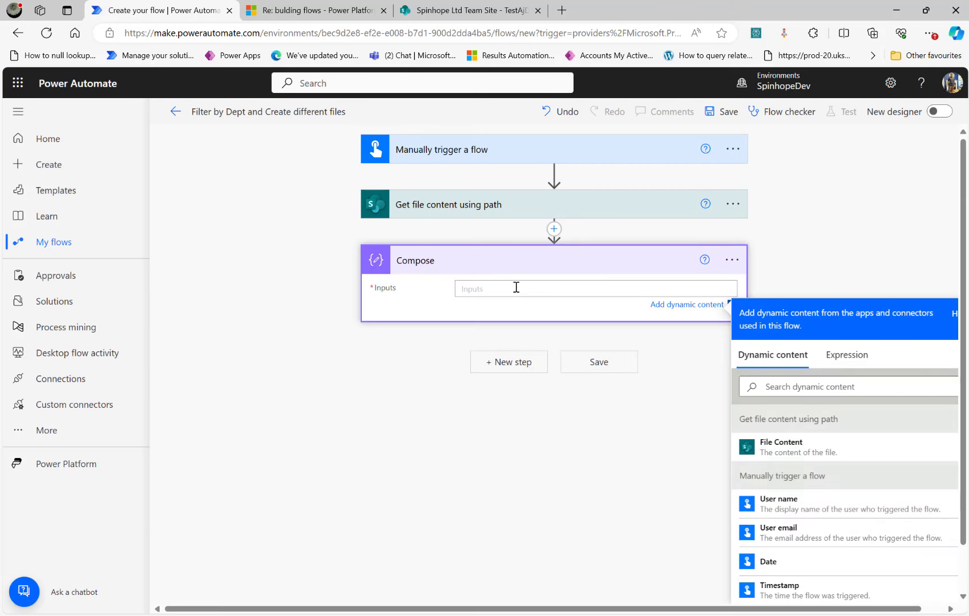
{"action": "left_click", "coordinate": [769, 447]}
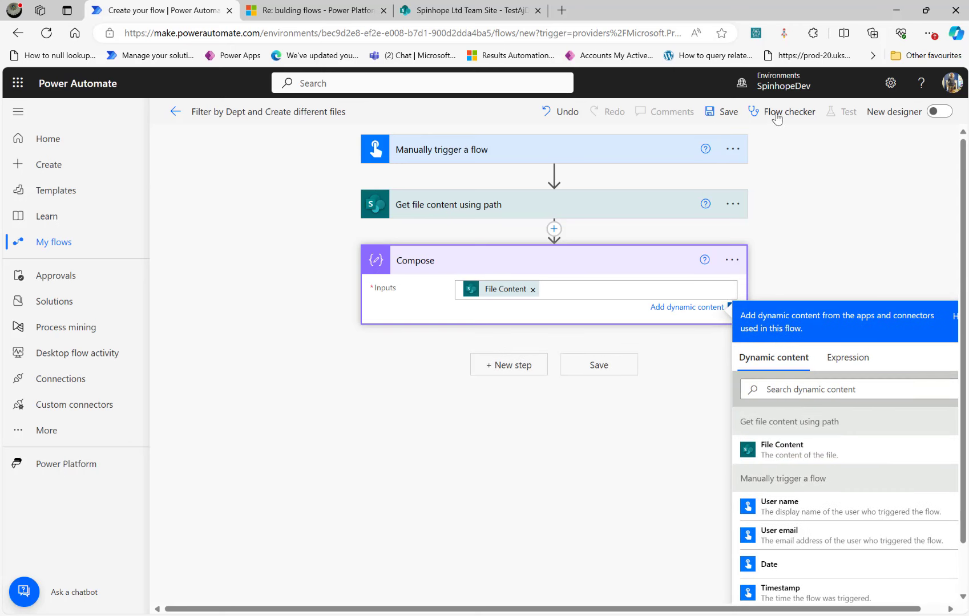
- Save the flow and run a manual test of it
{"action": "left_click", "coordinate": [721, 114]}
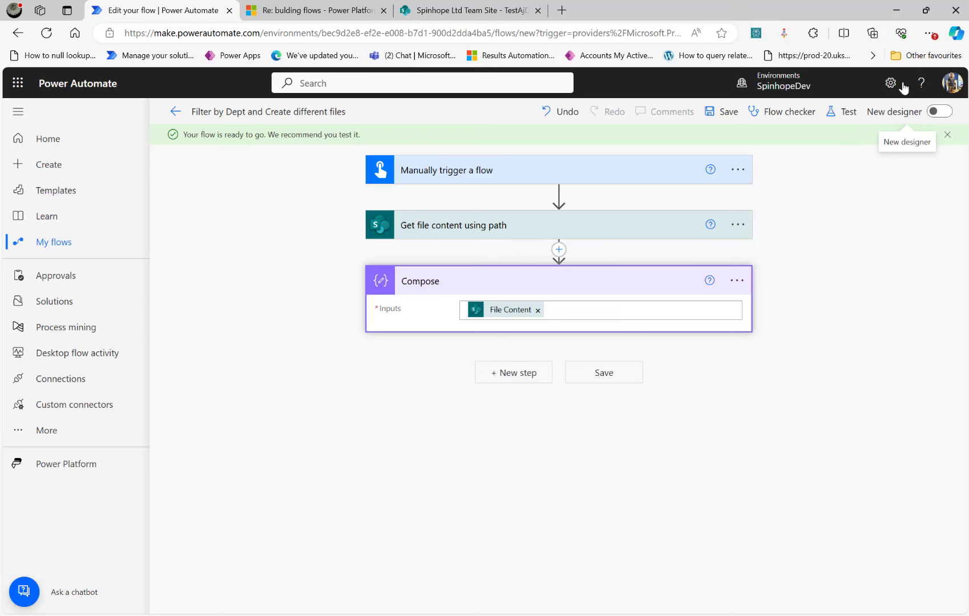
{"action": "left_click", "coordinate": [835, 113]}
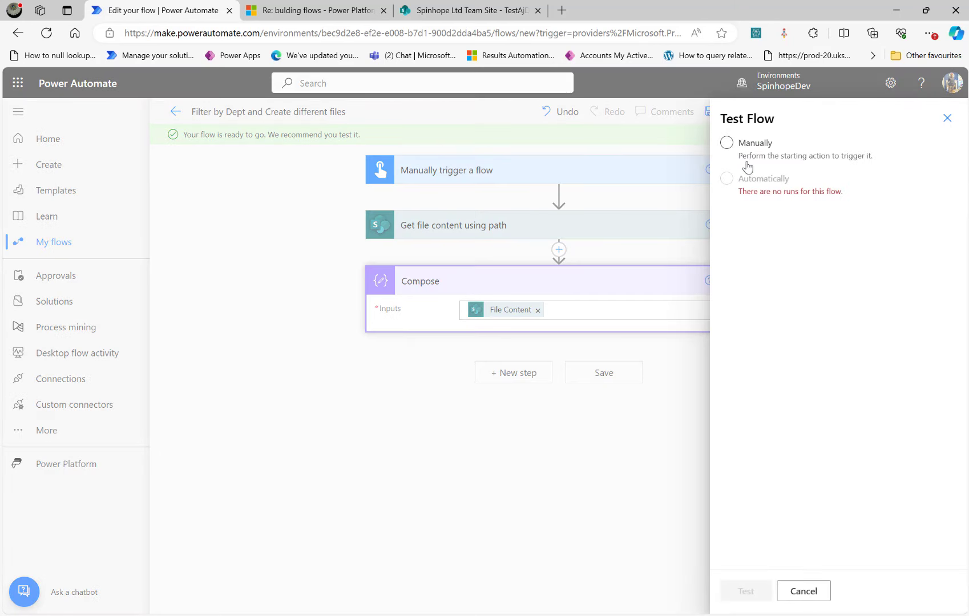
{"action": "left_click", "coordinate": [742, 144]}
{"action": "left_click", "coordinate": [745, 592]}
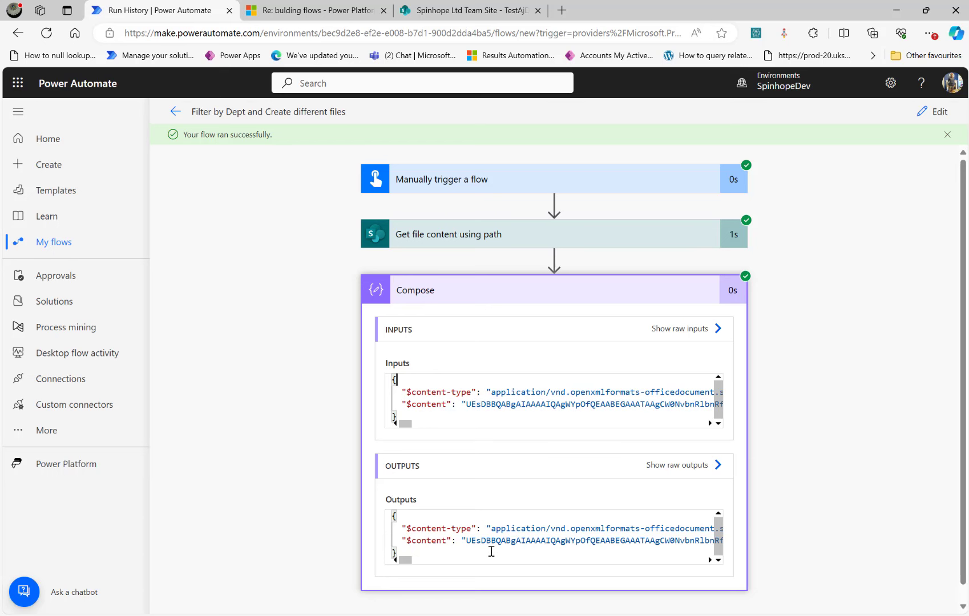
- Copy the full Compose output from the test run and paste it into the Compose input in place of File Content
{"action": "double_click", "coordinate": [451, 530]}
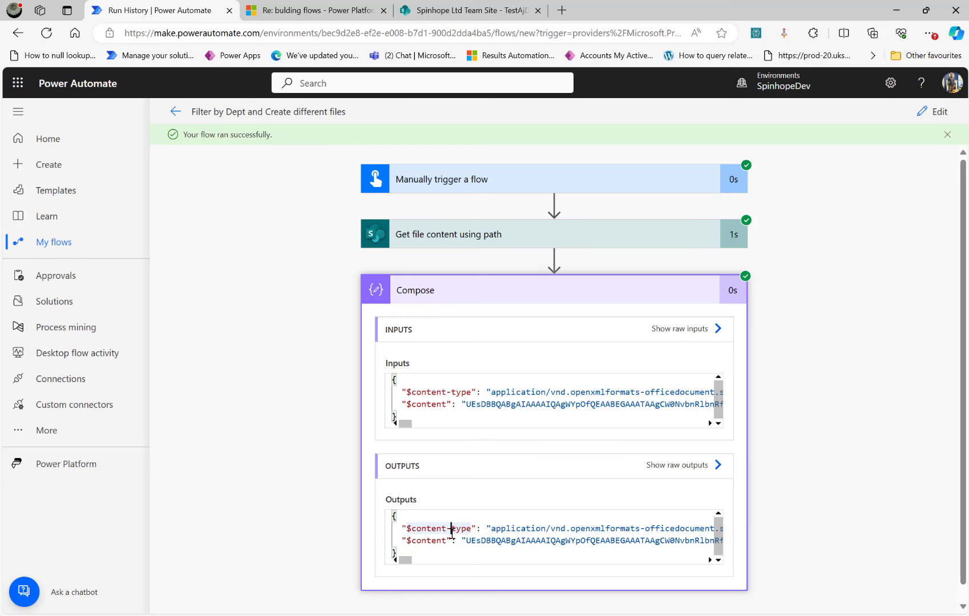
{"action": "key", "text": "ctrl+a"}
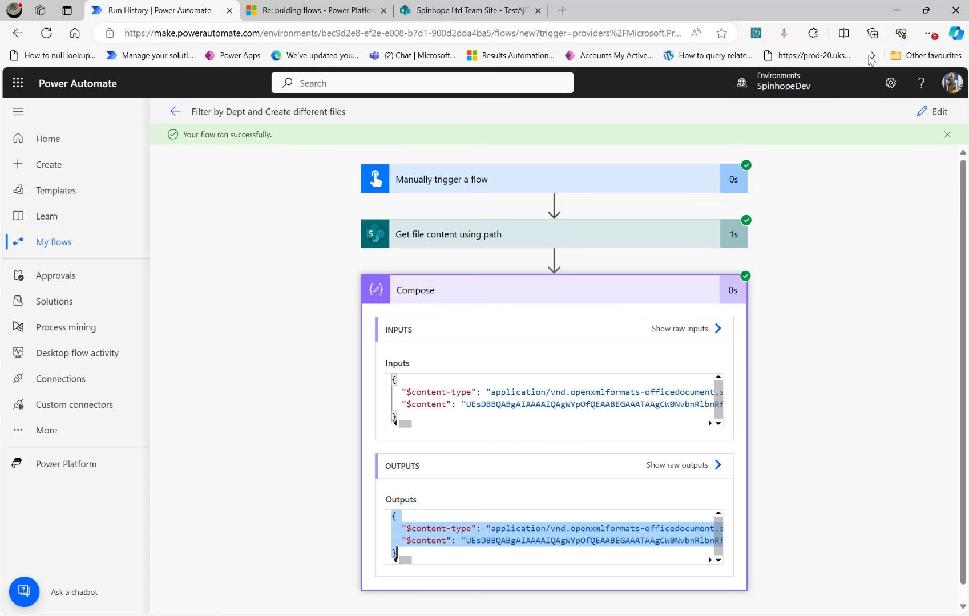
{"action": "left_click", "coordinate": [924, 113]}
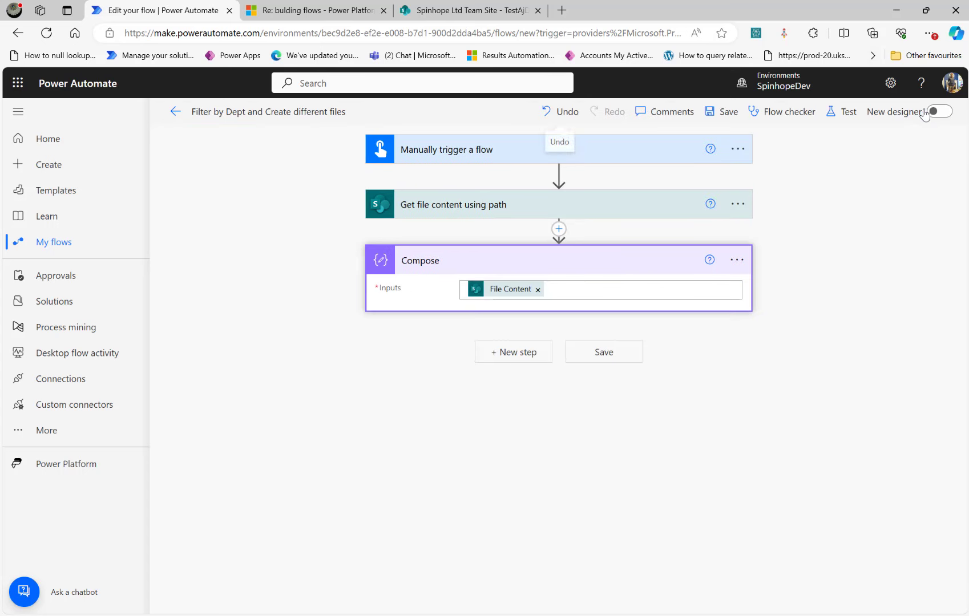
{"action": "left_click", "coordinate": [539, 291]}
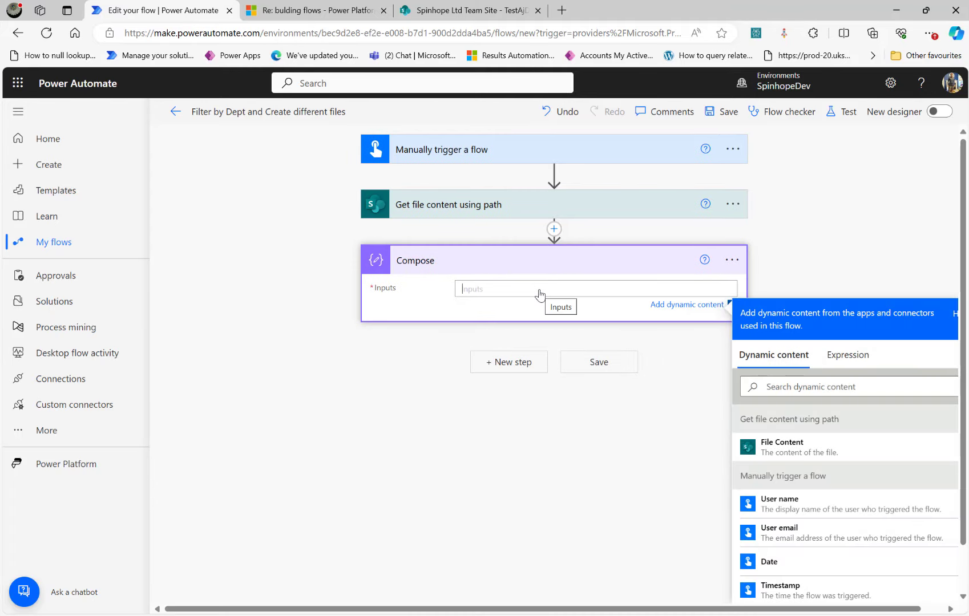
{"action": "key", "text": "ctrl+v"}
{"action": "scroll", "coordinate": [561, 375], "scroll_direction": "up", "scroll_amount": 20}
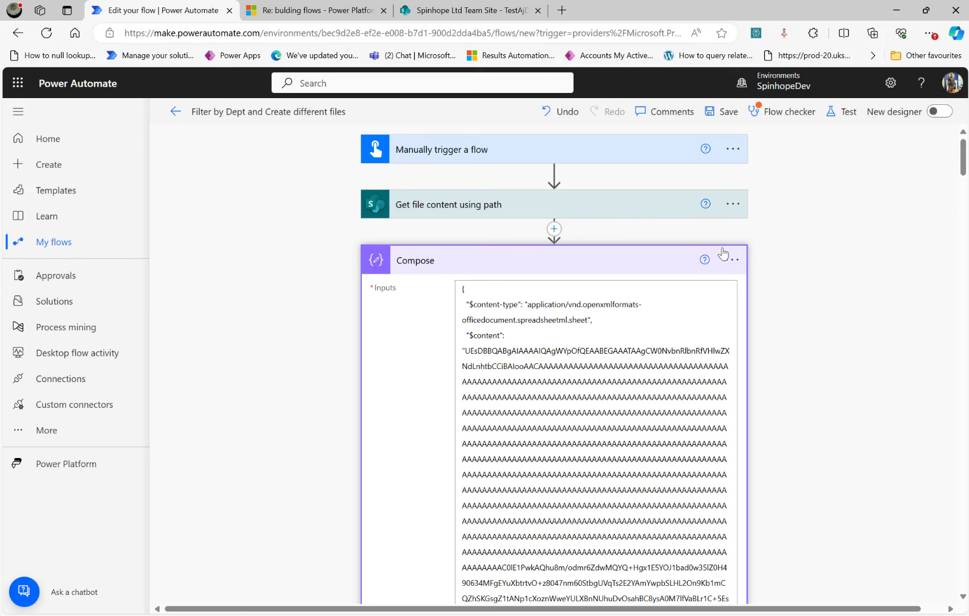
- Delete the Get file content using path action from the flow
{"action": "left_click", "coordinate": [730, 204]}
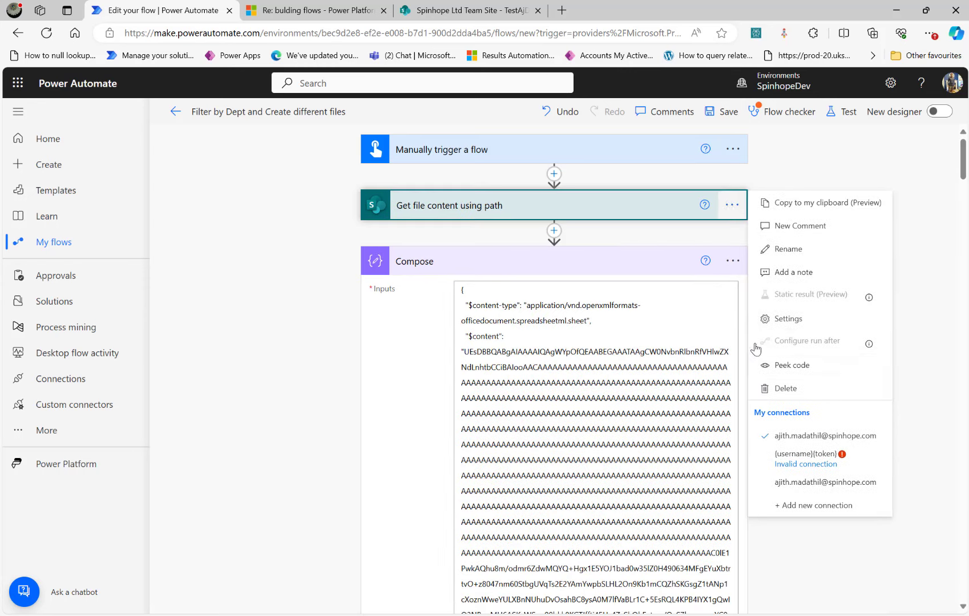
{"action": "left_click", "coordinate": [776, 385]}
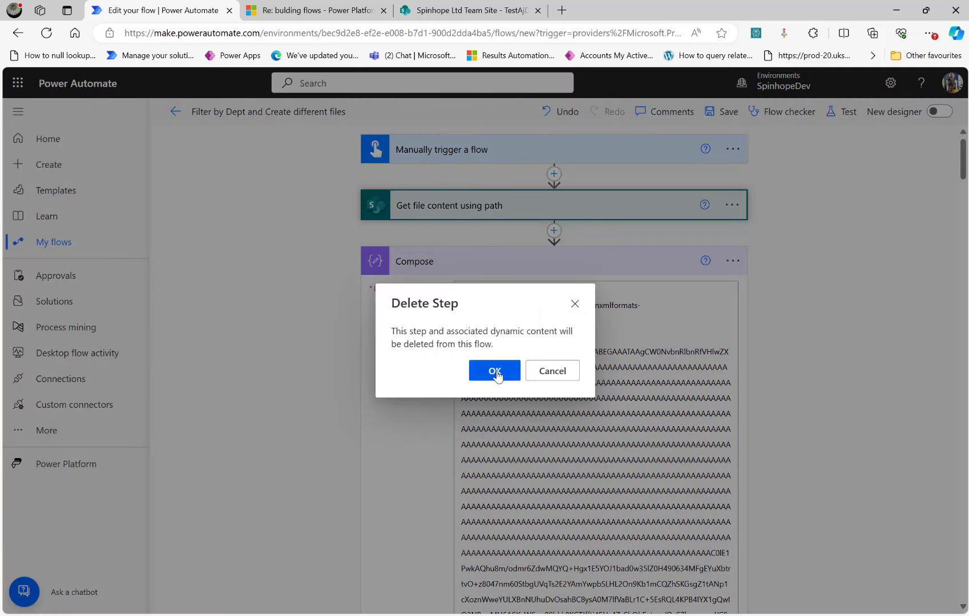
{"action": "left_click", "coordinate": [495, 372]}
- Rename the Compose action to "Blank Excel Content" and collapse it
{"action": "left_click", "coordinate": [733, 207]}
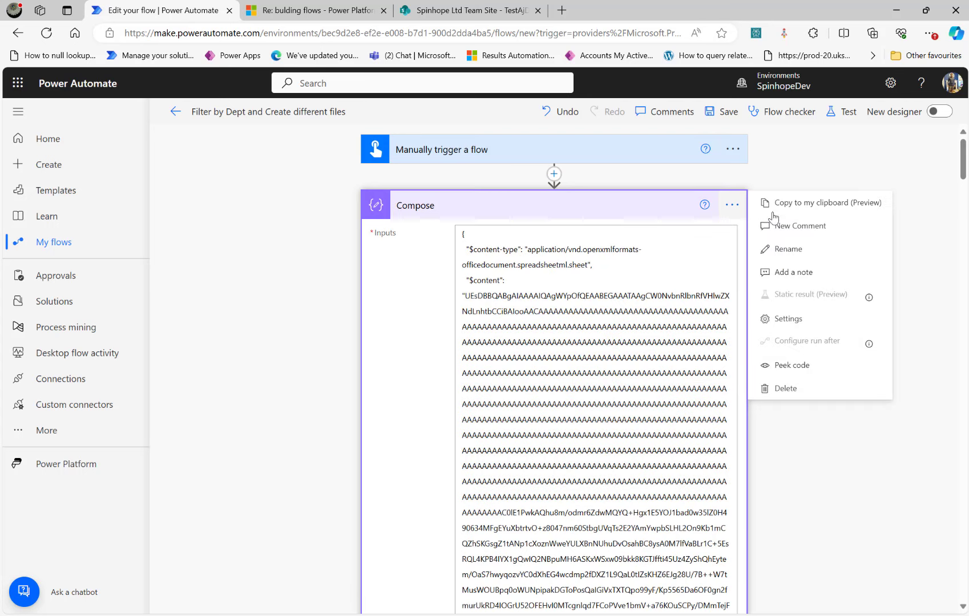
{"action": "left_click", "coordinate": [770, 249]}
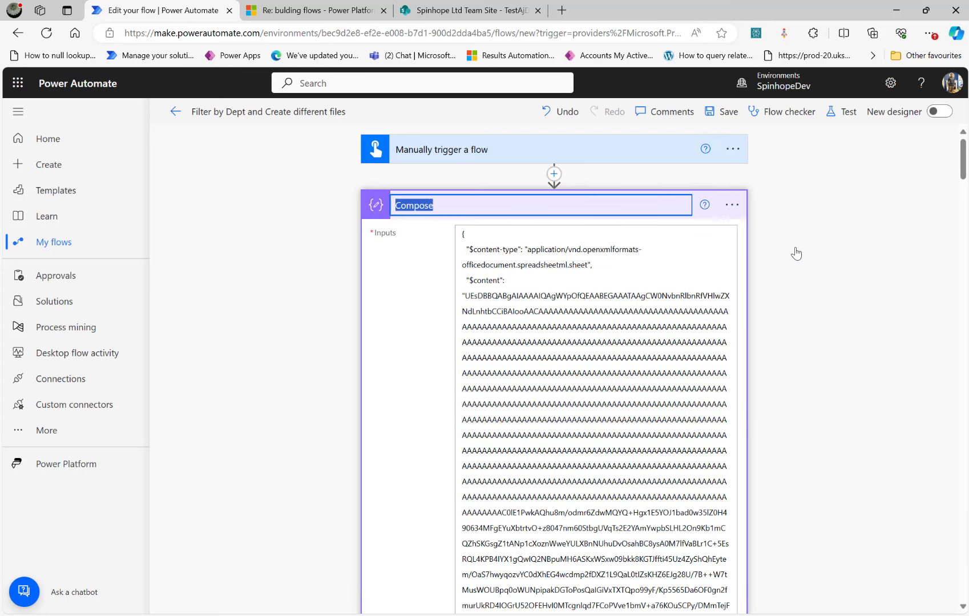
{"action": "type", "text": "Blank Excel Cont"}
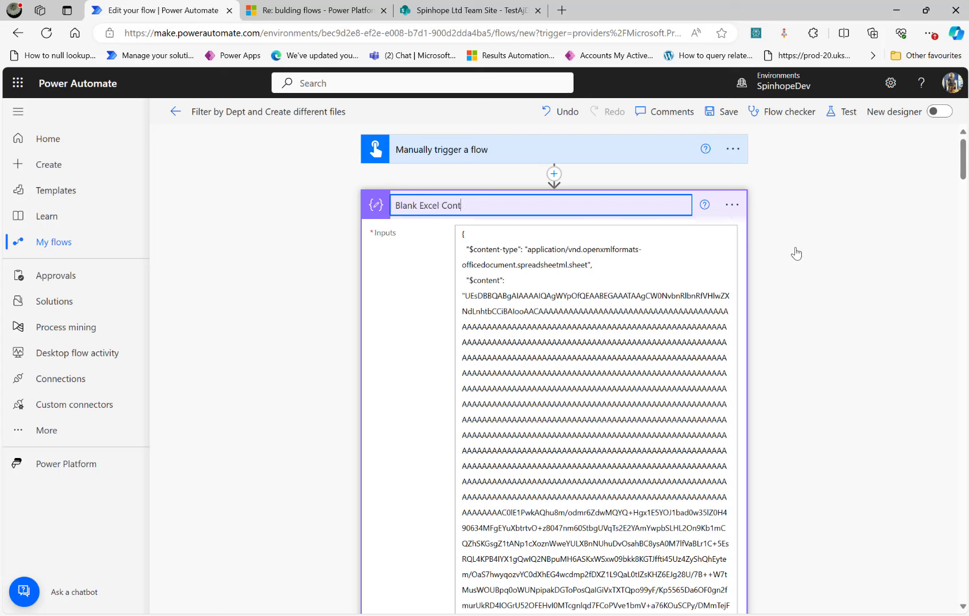
{"action": "type", "text": "ent"}
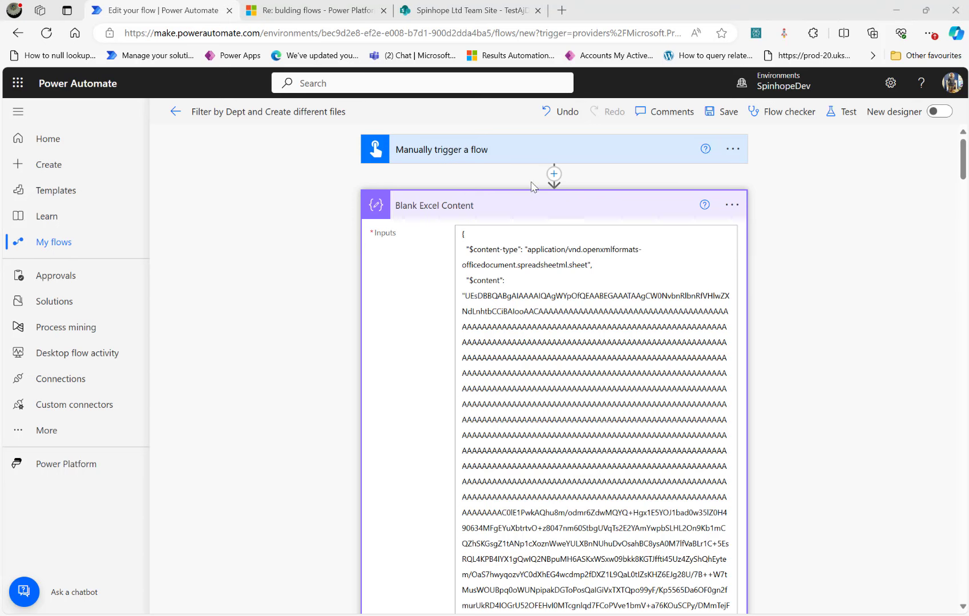
{"action": "left_click", "coordinate": [844, 209]}
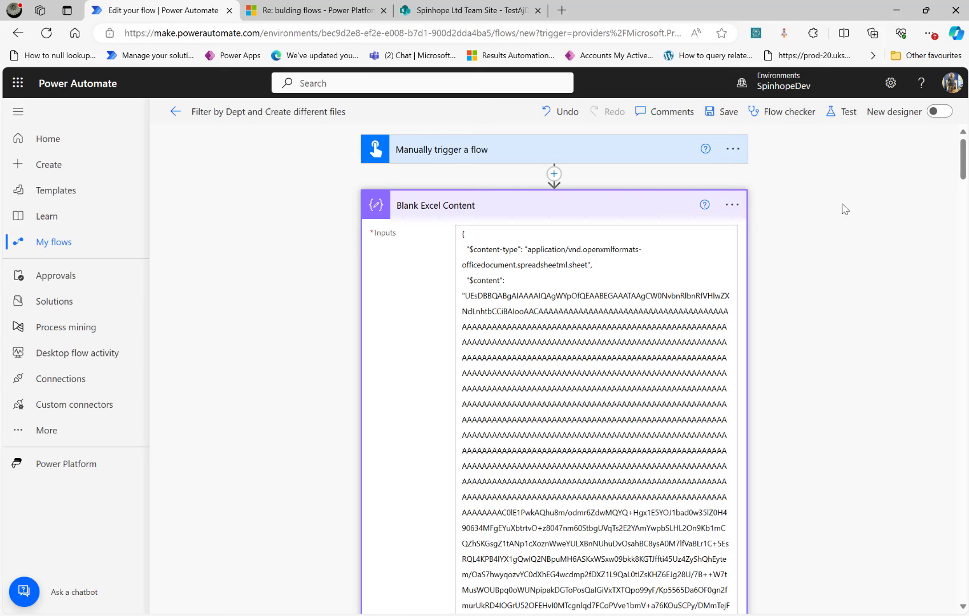
{"action": "left_click", "coordinate": [539, 212]}
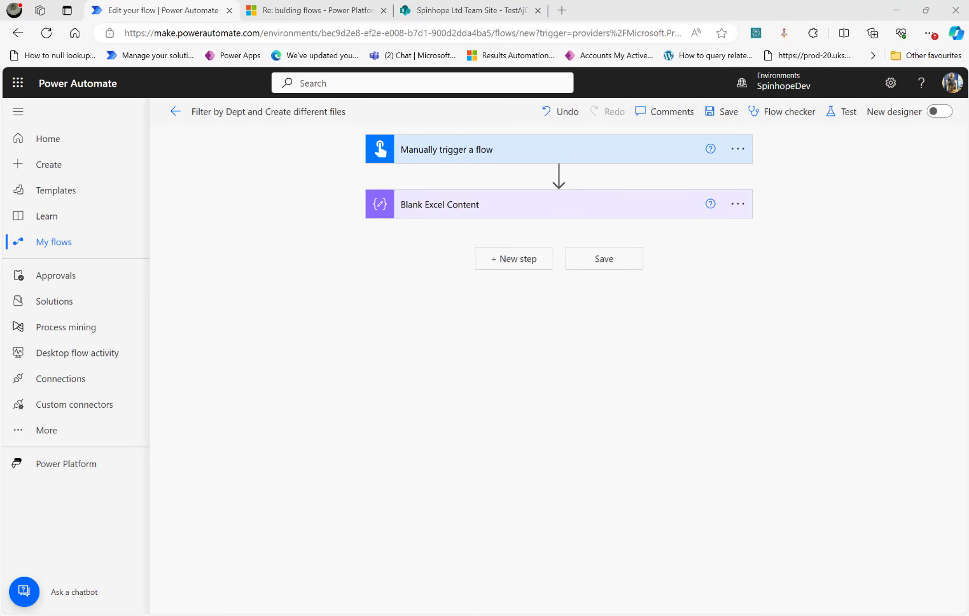
- Add an Excel Online (Business) List rows present in a table action with location OneDrive for Business and document library OneDrive
{"action": "left_click", "coordinate": [504, 267]}
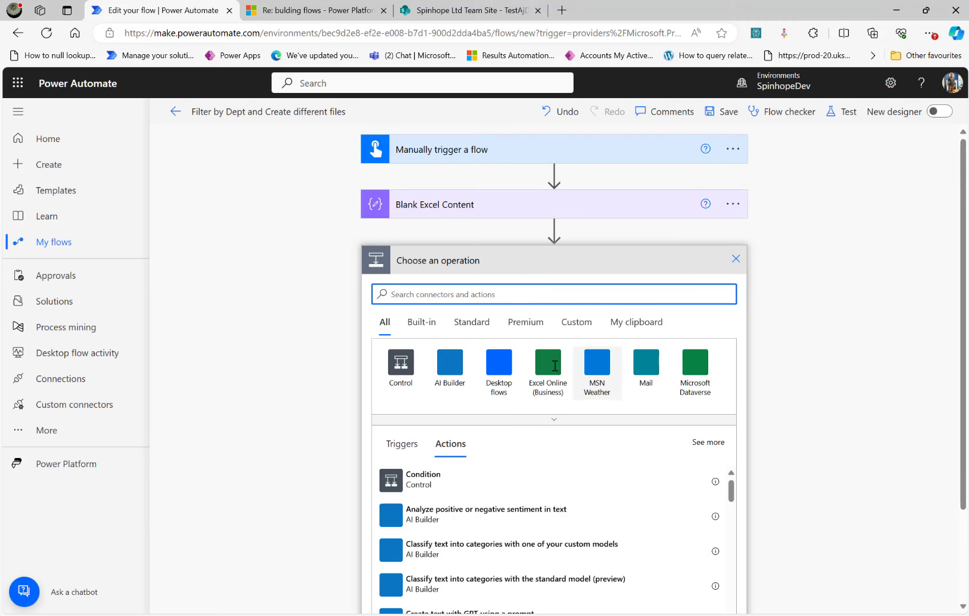
{"action": "left_click", "coordinate": [557, 370]}
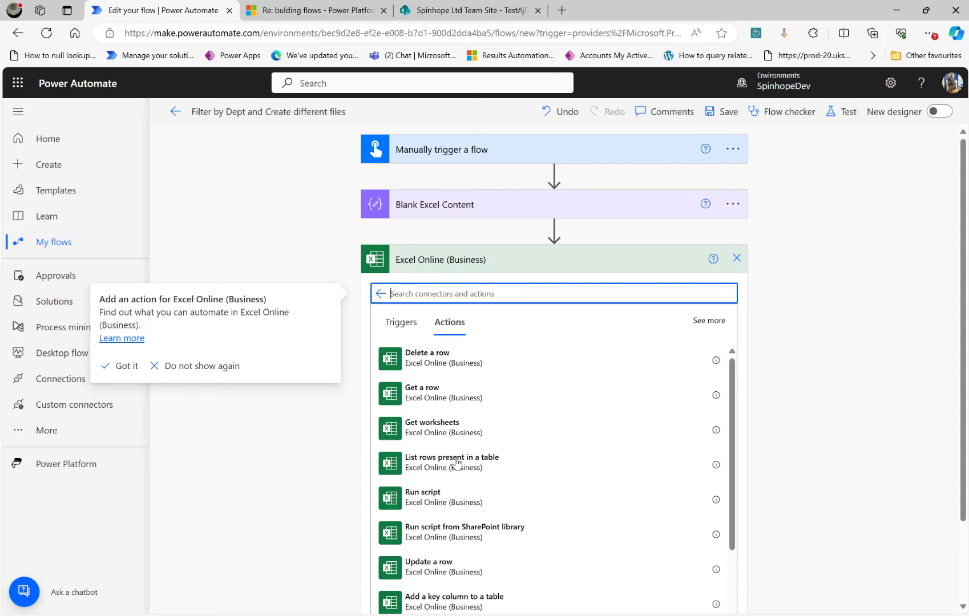
{"action": "left_click", "coordinate": [457, 461]}
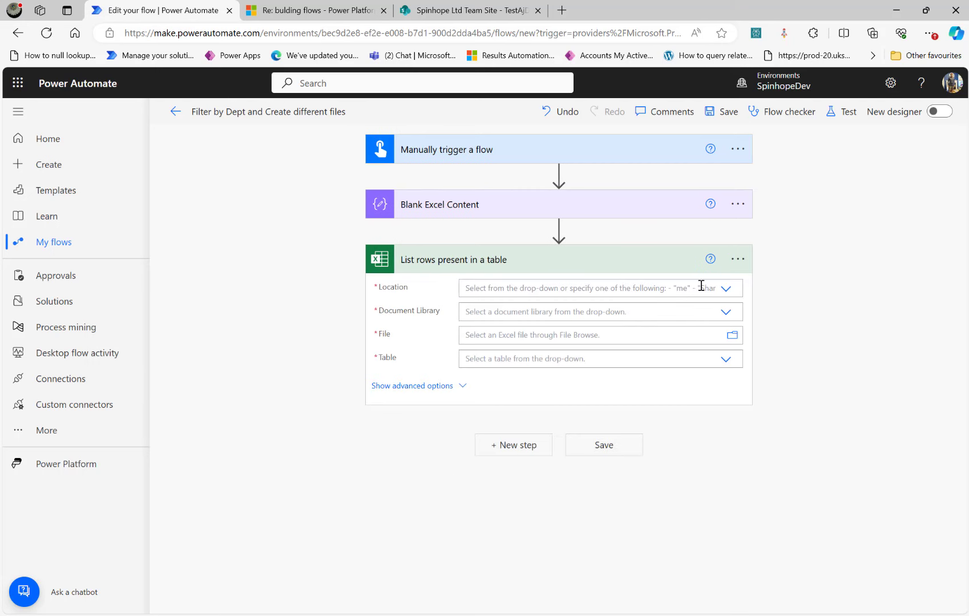
{"action": "left_click", "coordinate": [728, 289]}
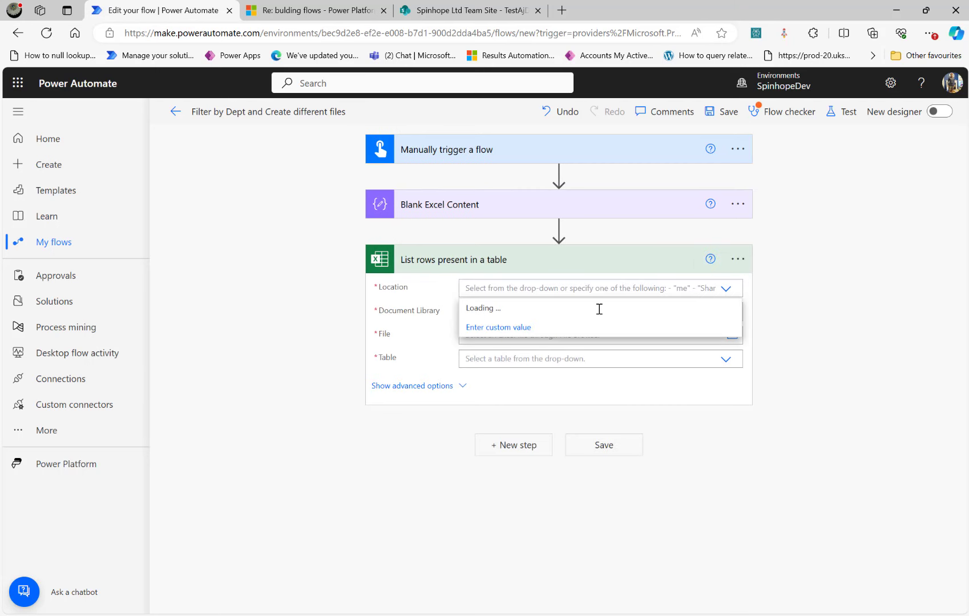
{"action": "left_click", "coordinate": [548, 311]}
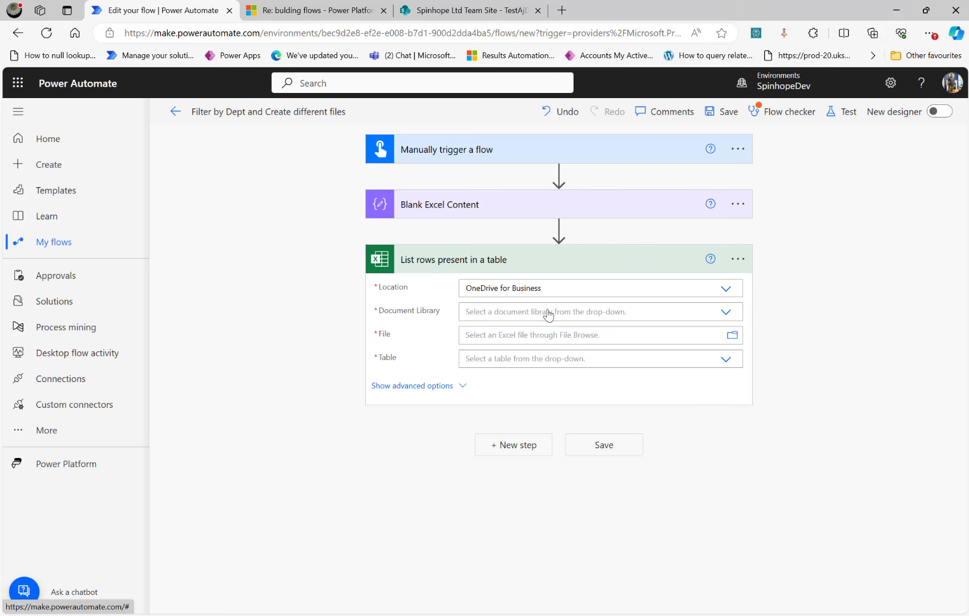
{"action": "left_click", "coordinate": [726, 313]}
{"action": "left_click", "coordinate": [526, 333]}
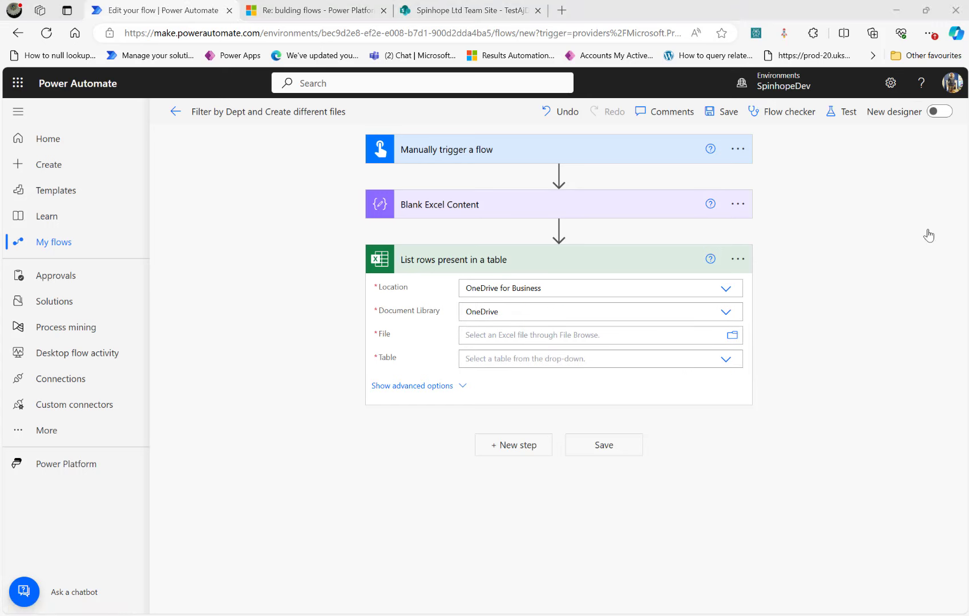
- Set the list rows action's file to /Demo/Employee.xlsx and its table to Emp
{"action": "left_click", "coordinate": [729, 337]}
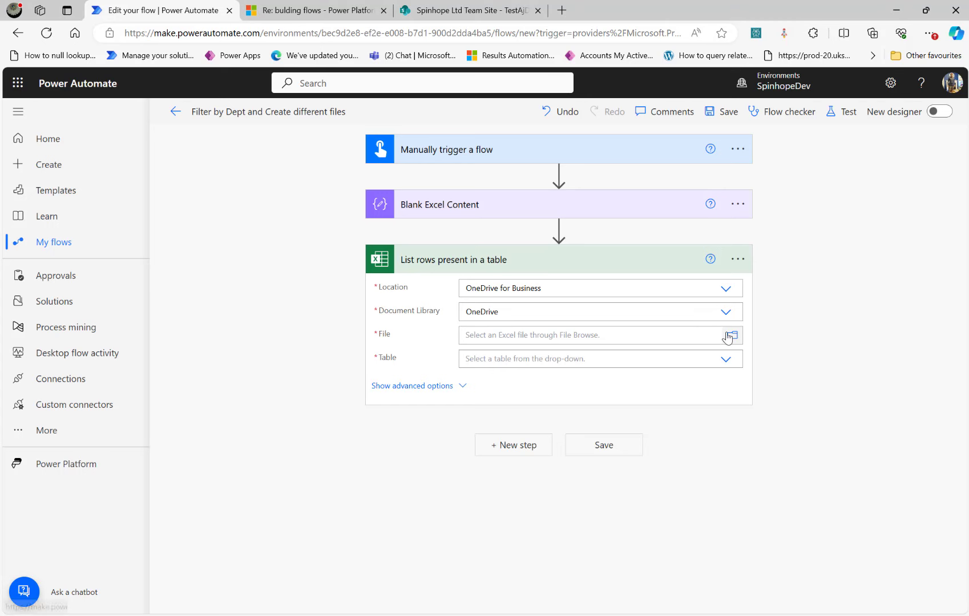
{"action": "scroll", "coordinate": [929, 312], "scroll_direction": "up", "scroll_amount": 15}
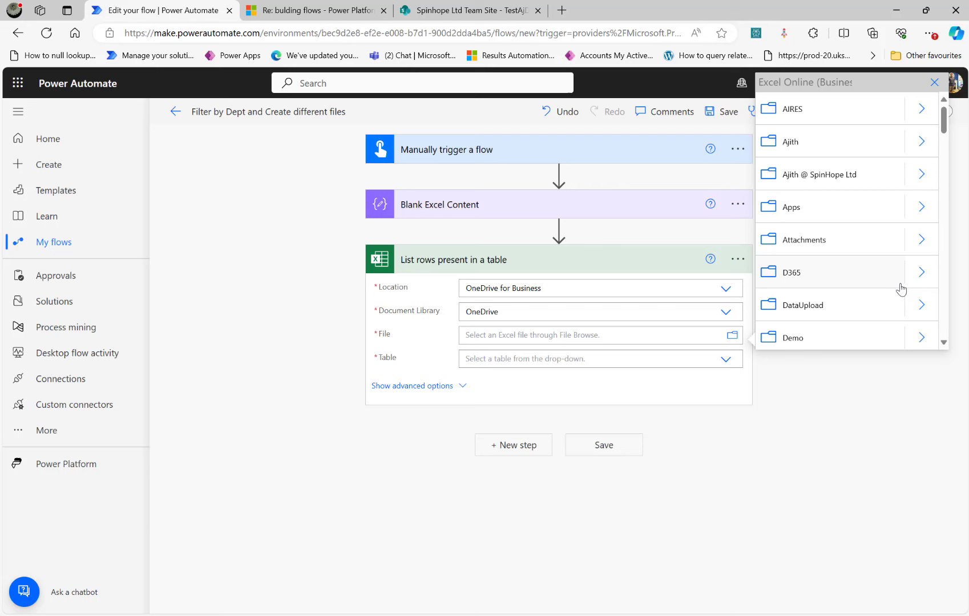
{"action": "left_click", "coordinate": [921, 337]}
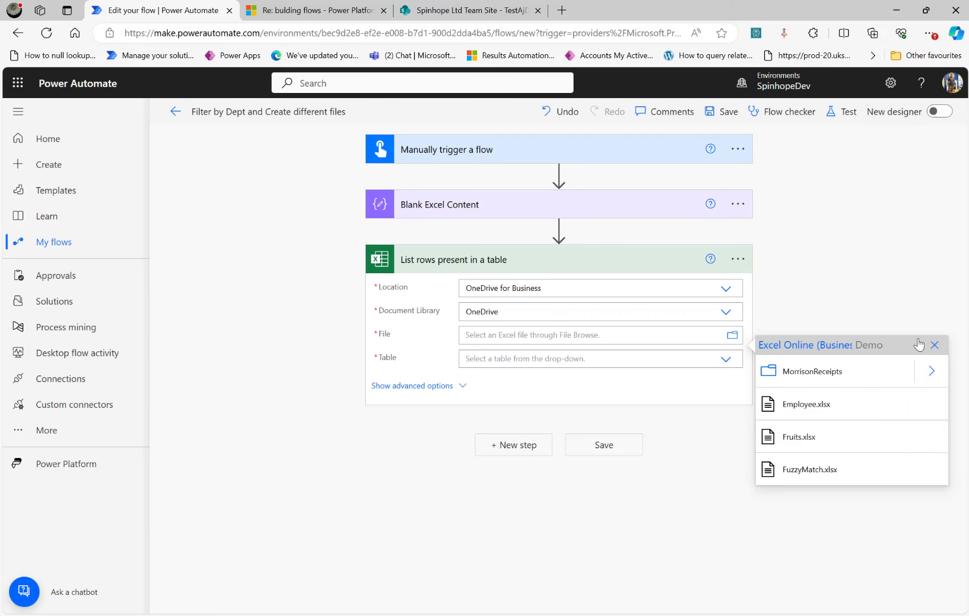
{"action": "left_click", "coordinate": [817, 412]}
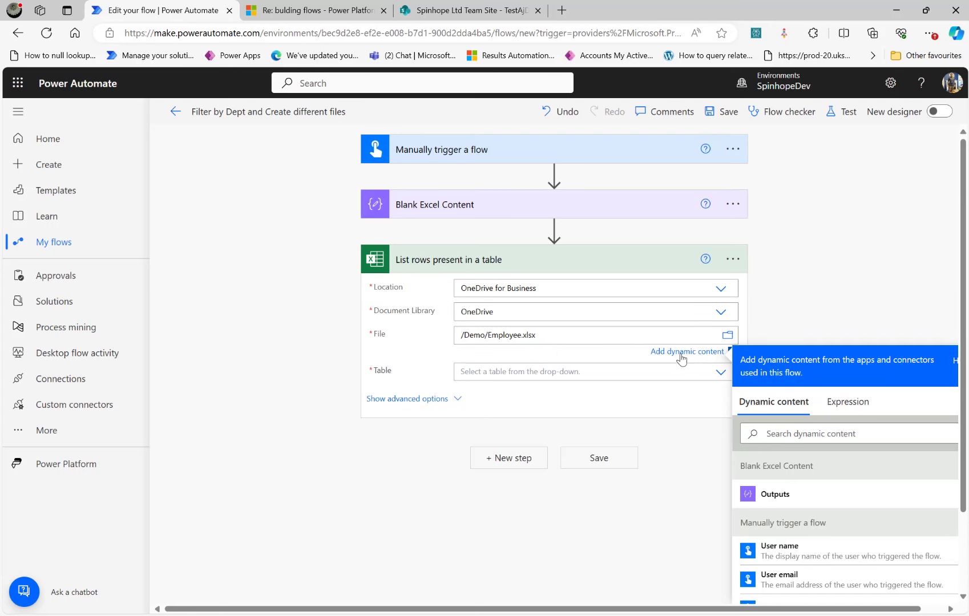
{"action": "left_click", "coordinate": [720, 372]}
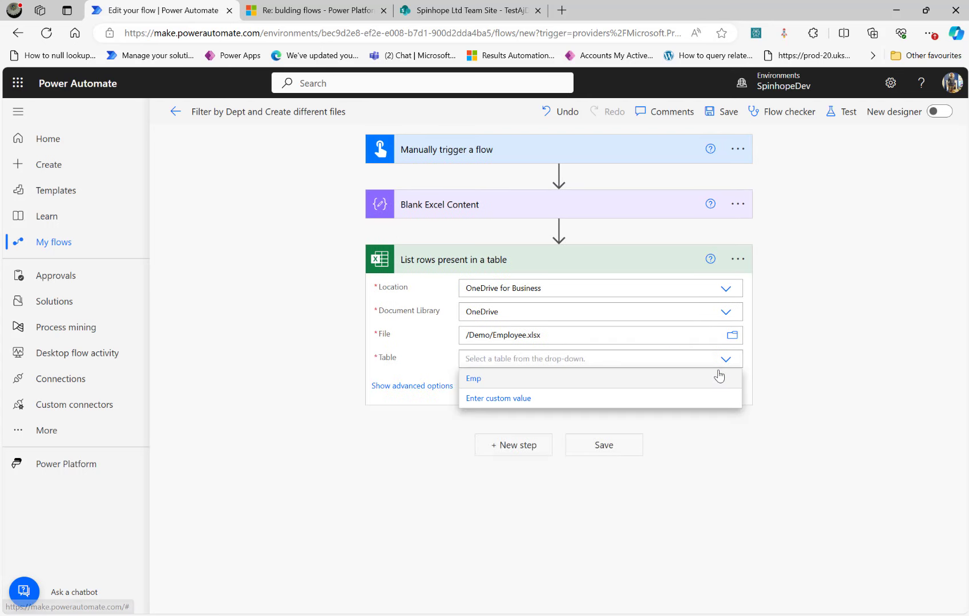
{"action": "left_click", "coordinate": [474, 379]}
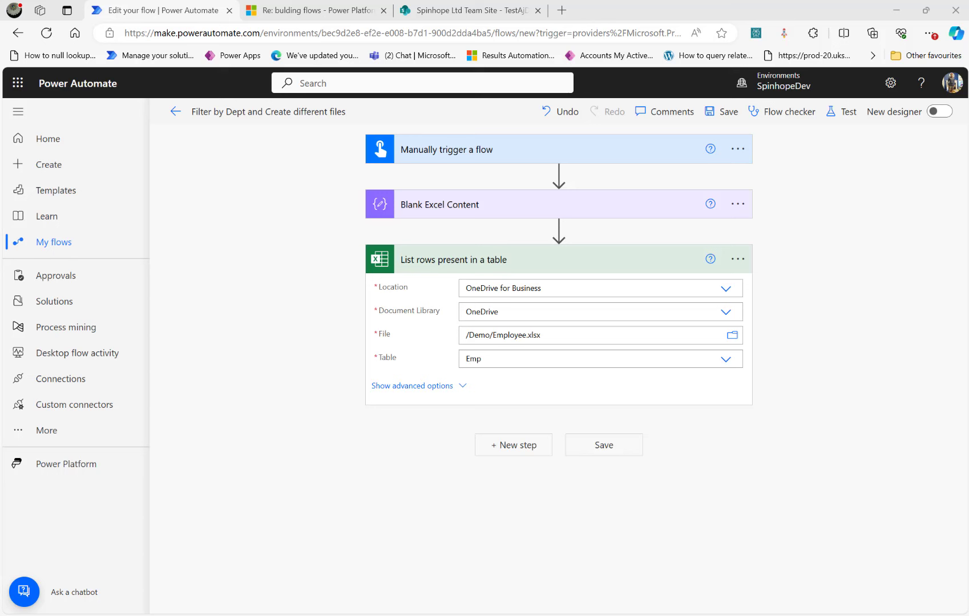
- Add a Data Operation Select action after the list rows action, with the Excel rows' value output as its From input
{"action": "left_click", "coordinate": [509, 451]}
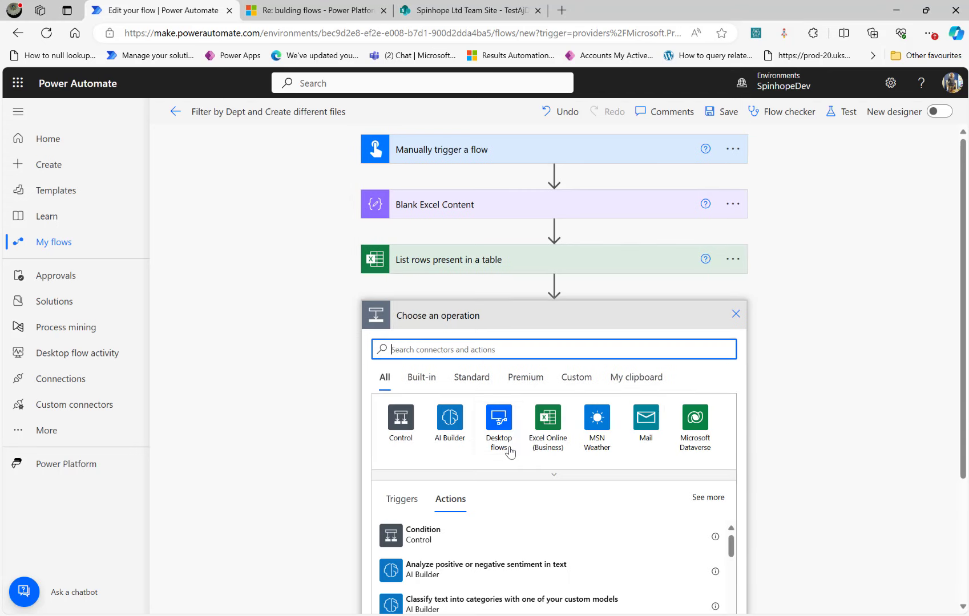
{"action": "type", "text": "select"}
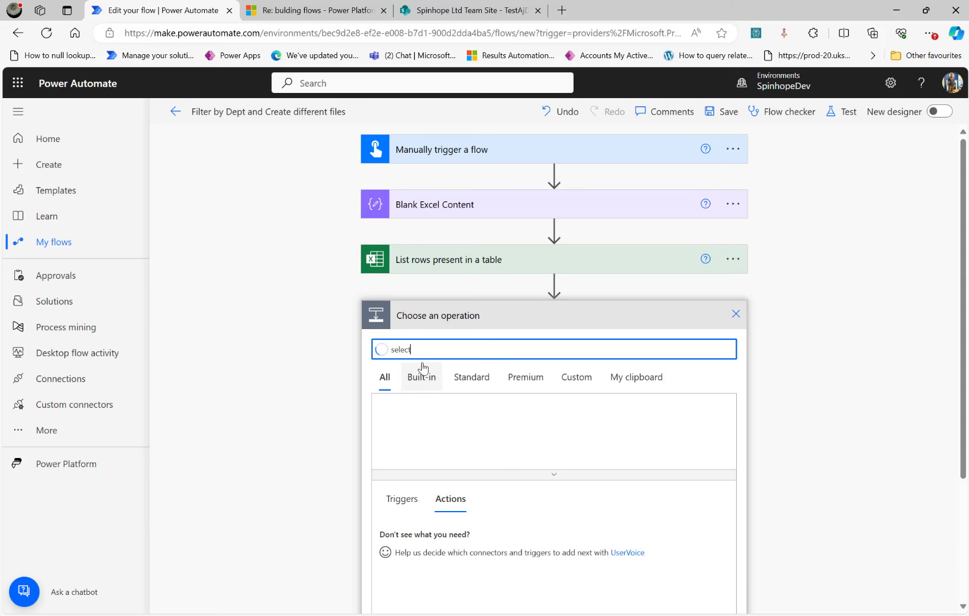
{"action": "left_click", "coordinate": [450, 418]}
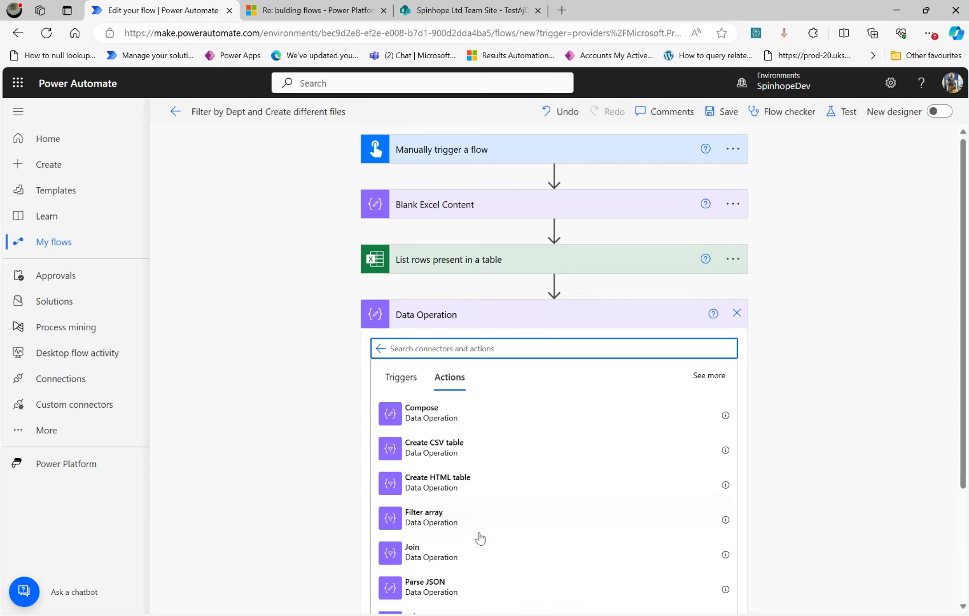
{"action": "scroll", "coordinate": [478, 539], "scroll_direction": "down", "scroll_amount": 2}
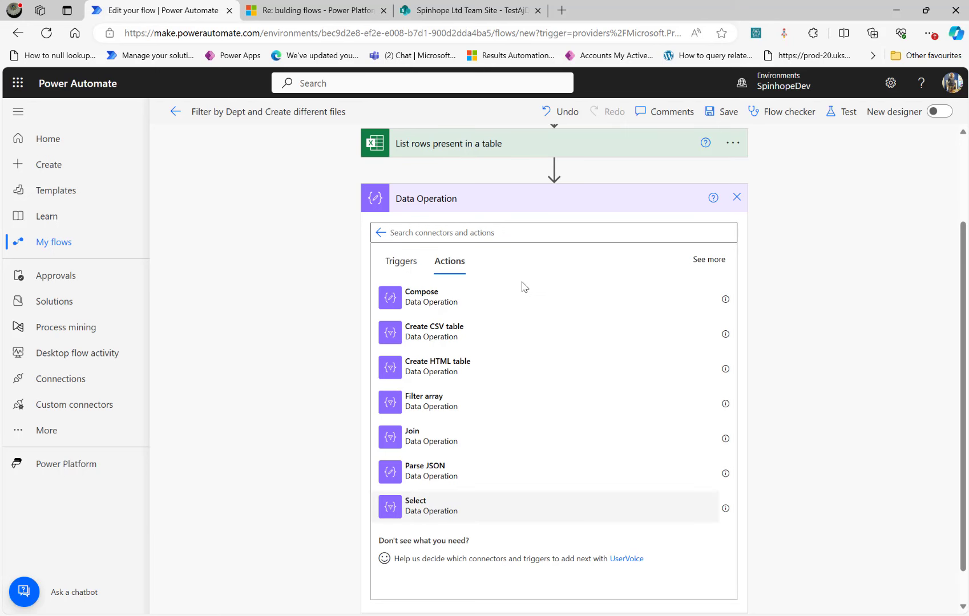
{"action": "left_click", "coordinate": [440, 507]}
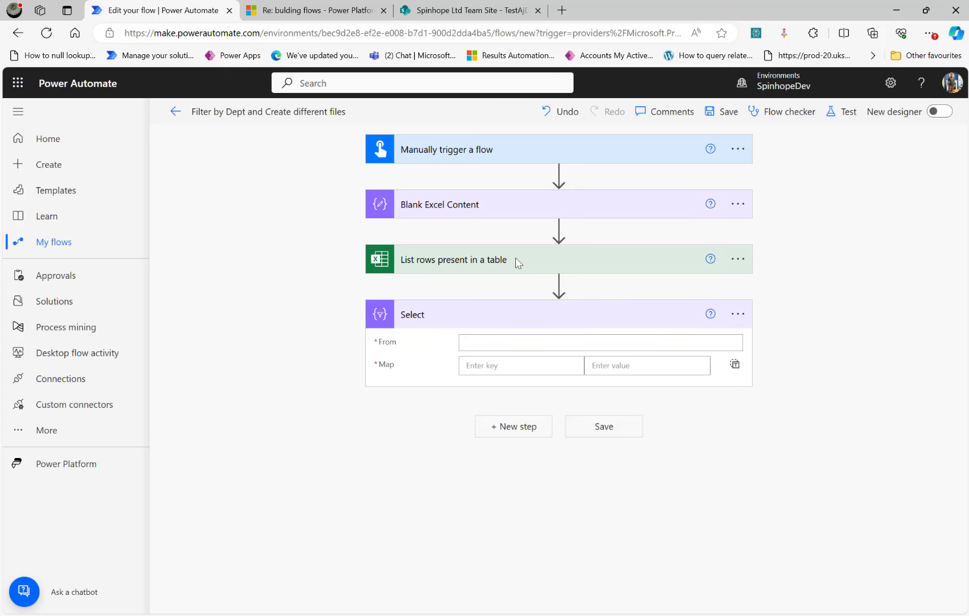
{"action": "left_click", "coordinate": [500, 342]}
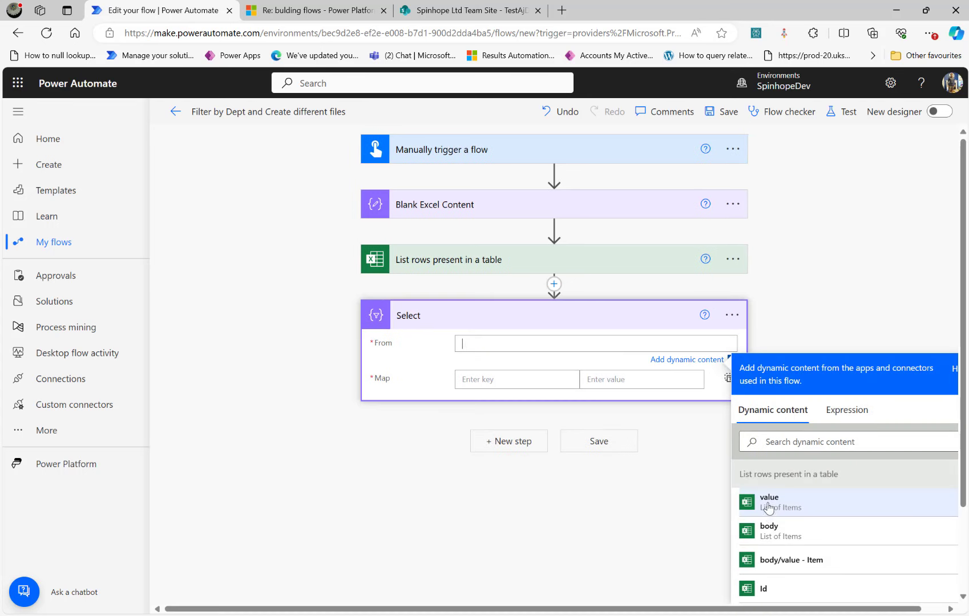
{"action": "left_click", "coordinate": [779, 511]}
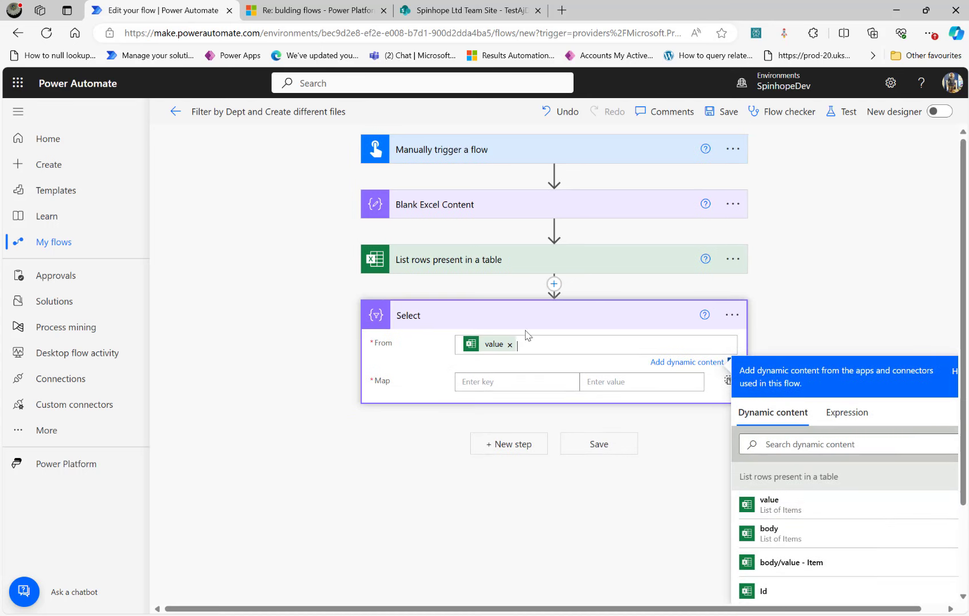
- Switch the Select action's Map to text mode and map it to the Department dynamic value
{"action": "left_click", "coordinate": [726, 382]}
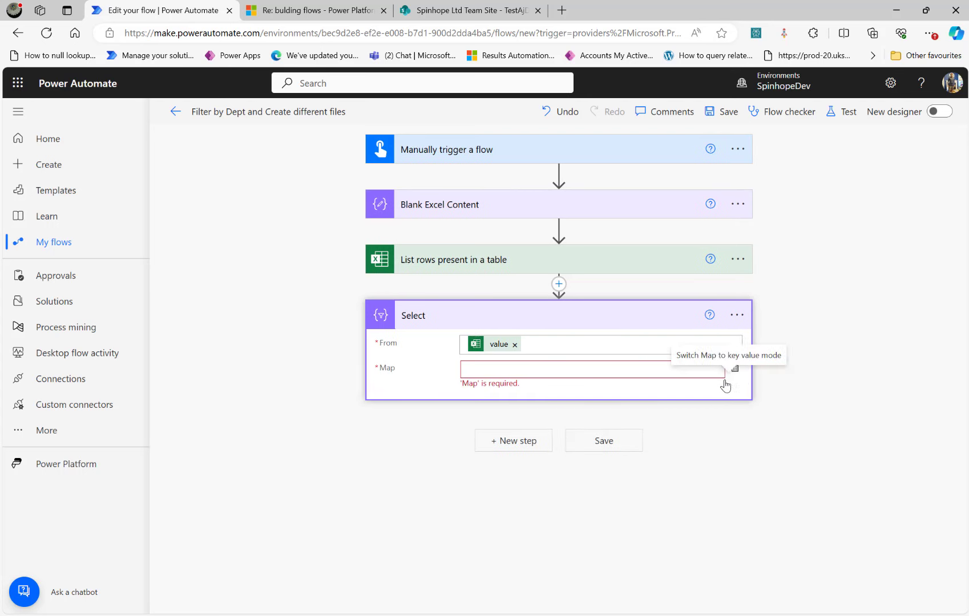
{"action": "left_click", "coordinate": [722, 370]}
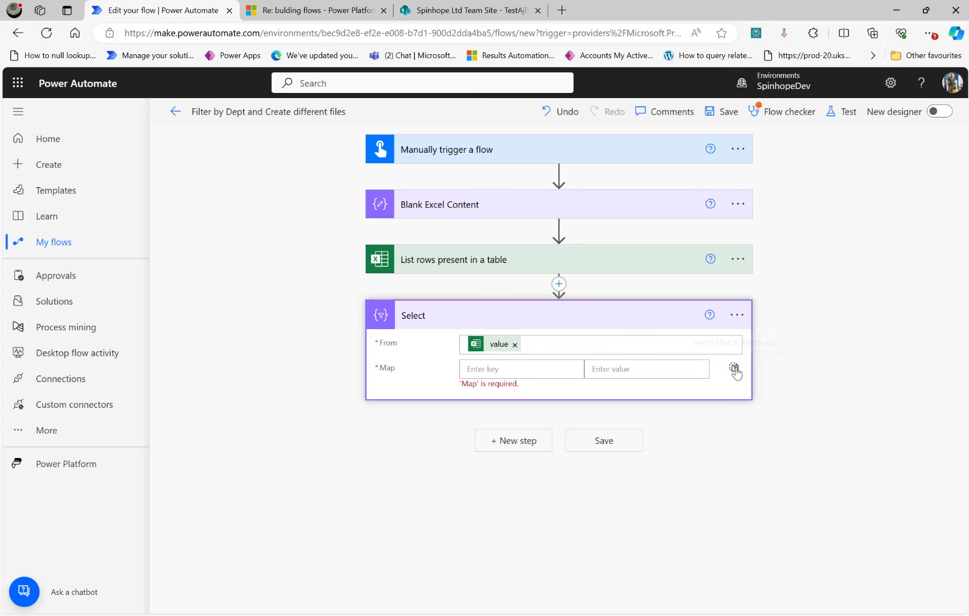
{"action": "left_click", "coordinate": [734, 369]}
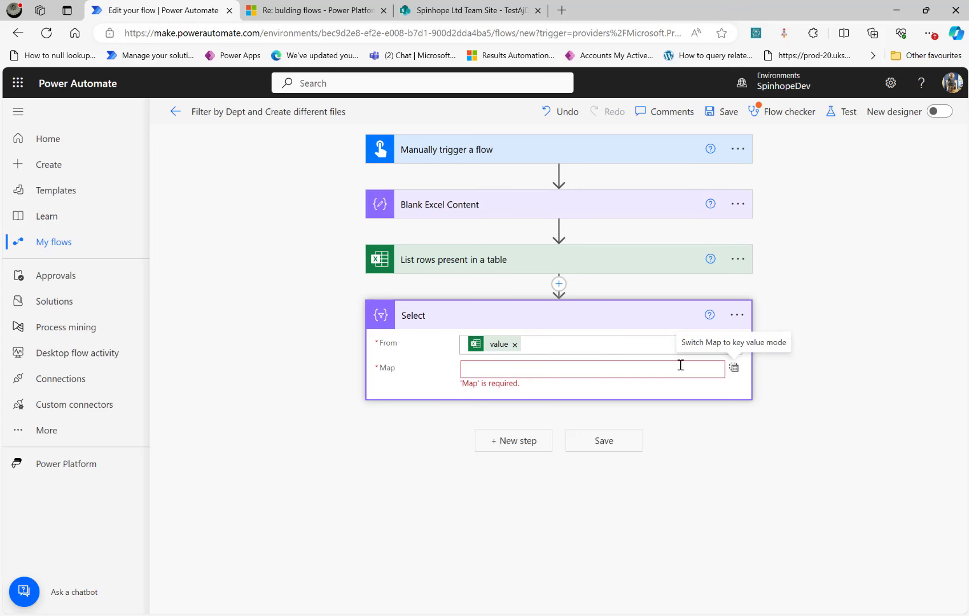
{"action": "left_click", "coordinate": [567, 368]}
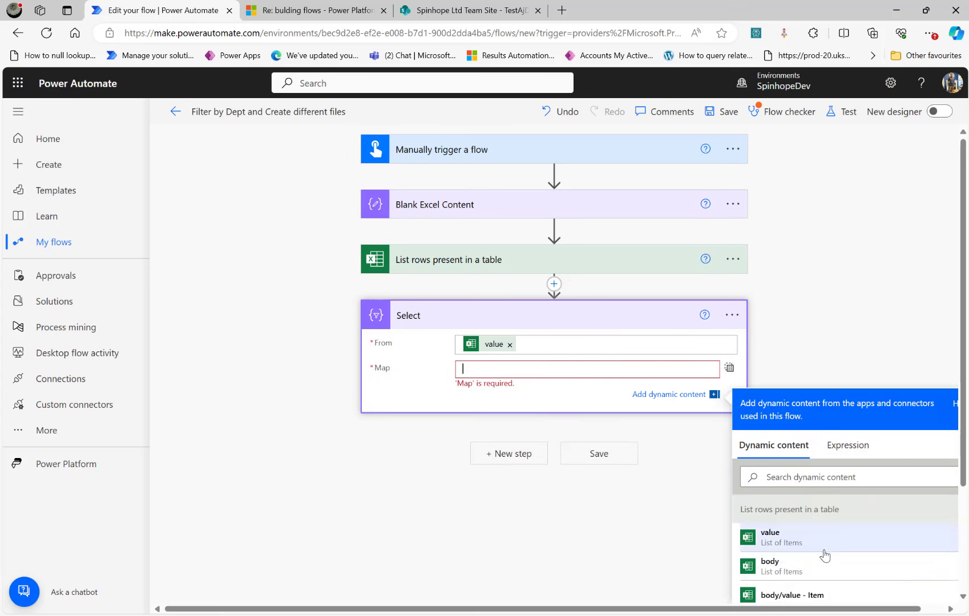
{"action": "scroll", "coordinate": [824, 553], "scroll_direction": "down", "scroll_amount": 3}
{"action": "left_click", "coordinate": [774, 573]}
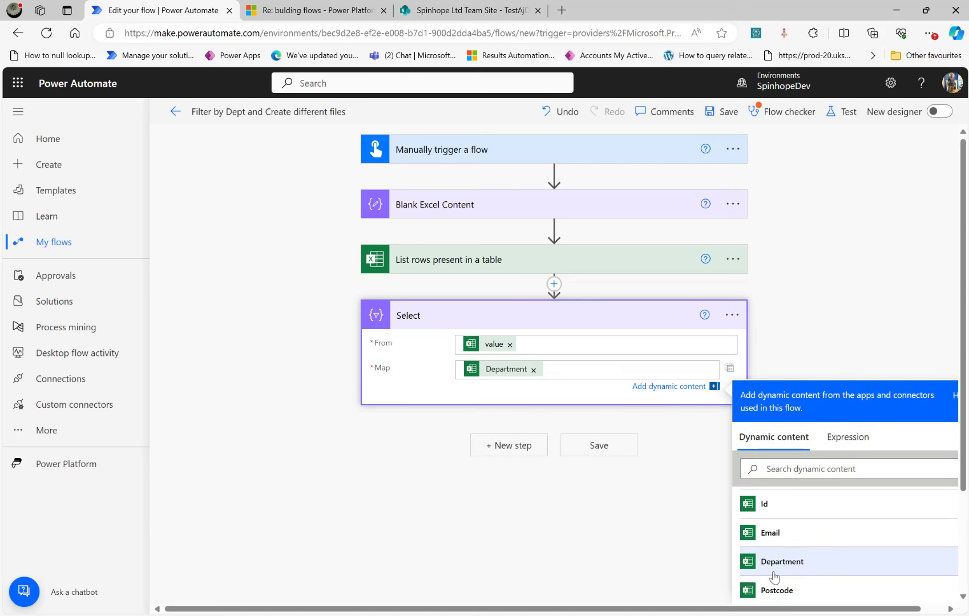
- Save the flow, run a manual test of it and check the Select action's output in the run
{"action": "left_click", "coordinate": [726, 114]}
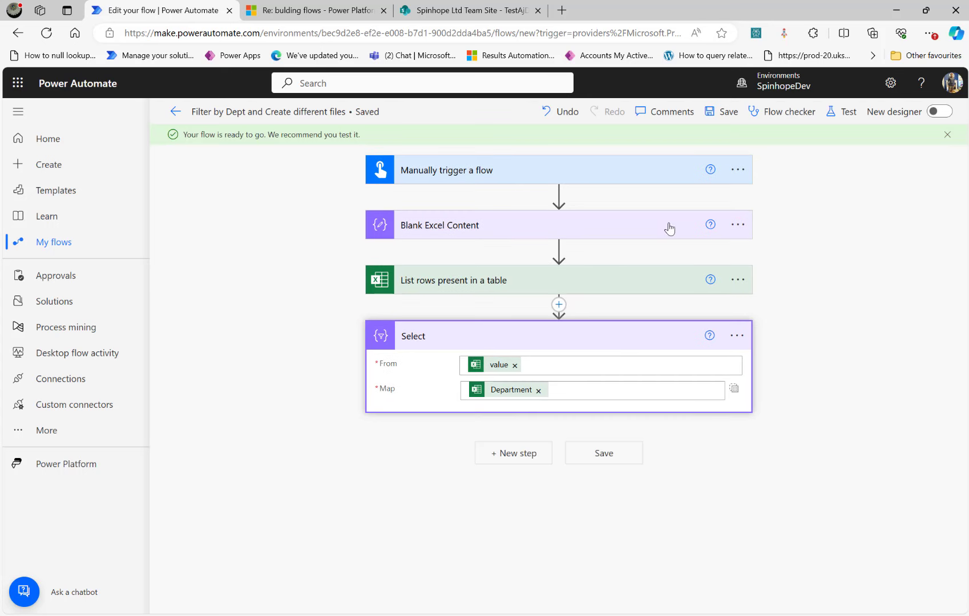
{"action": "left_click", "coordinate": [837, 116]}
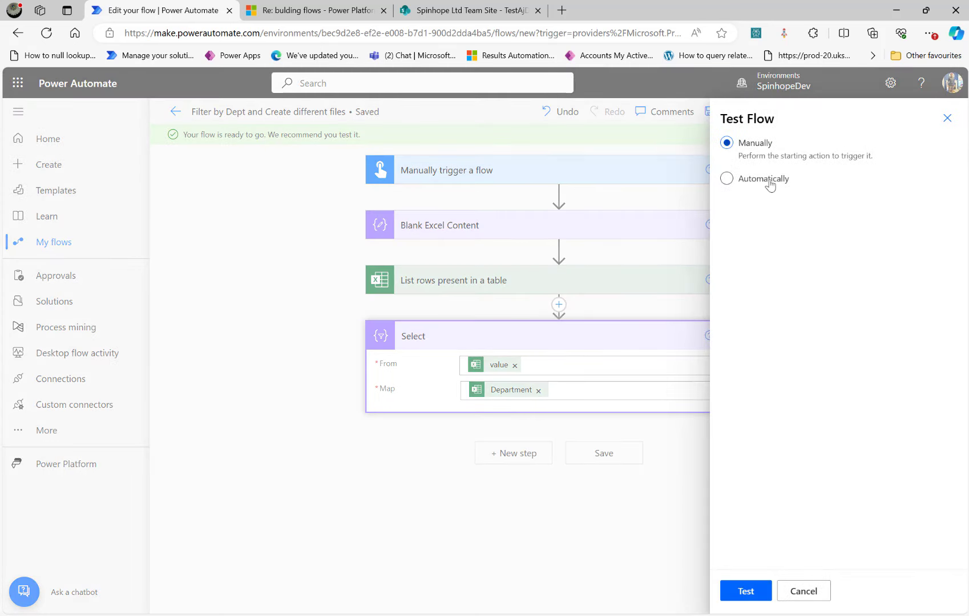
{"action": "left_click", "coordinate": [745, 591]}
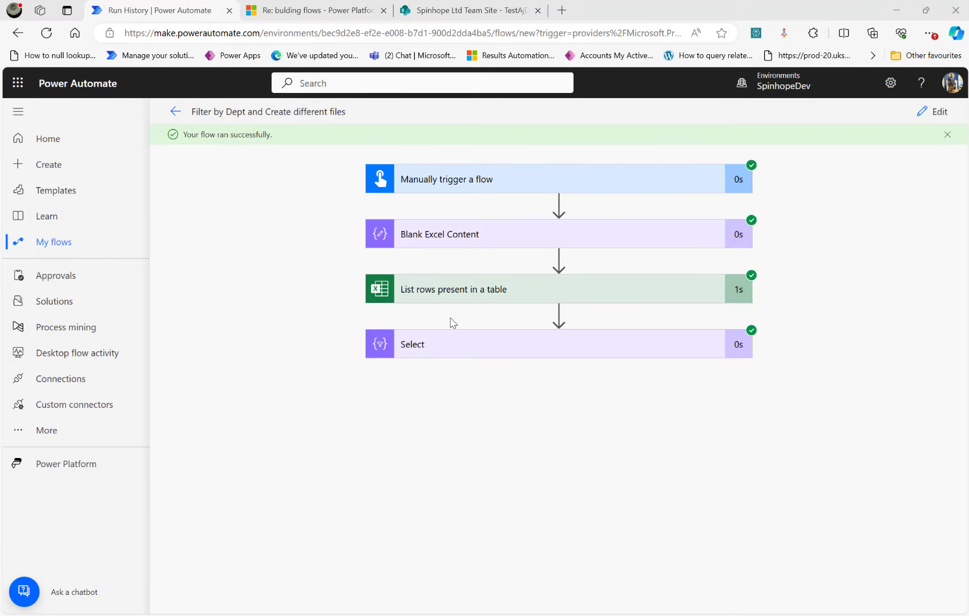
{"action": "left_click", "coordinate": [474, 349]}
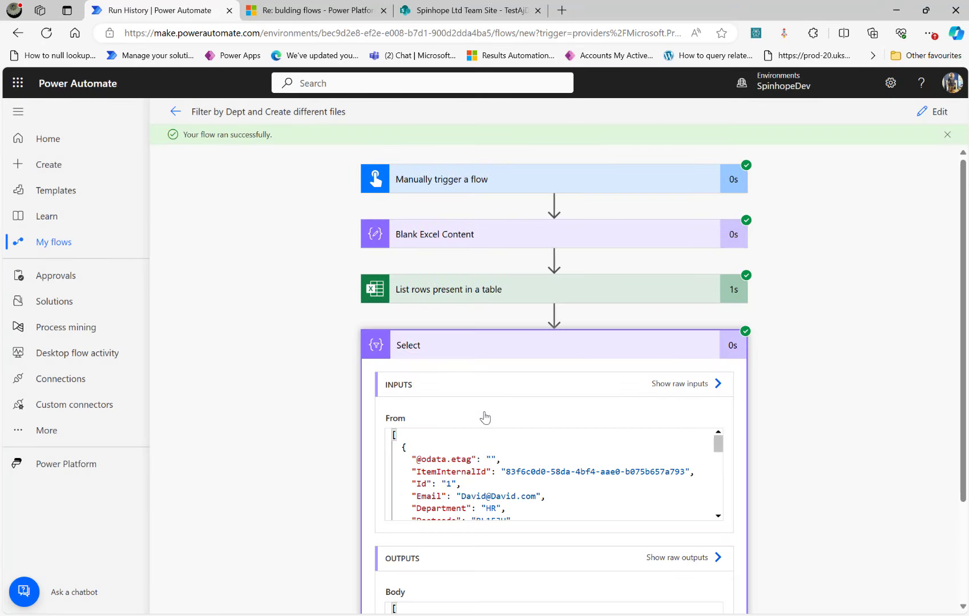
{"action": "scroll", "coordinate": [485, 418], "scroll_direction": "down", "scroll_amount": 2}
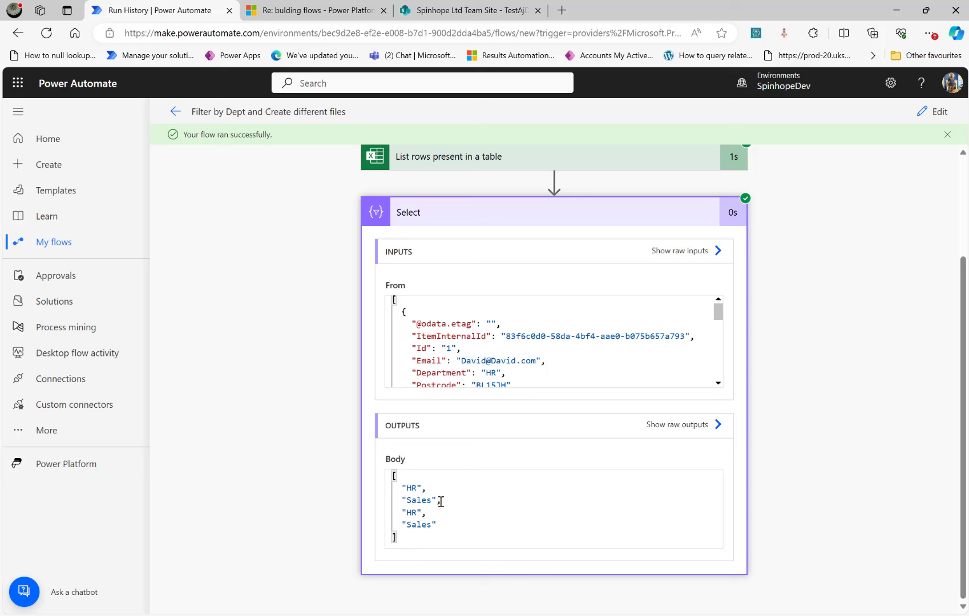
- Reopen the flow for editing and add a Compose action named Unique Departments after the Select action
{"action": "left_click_drag", "start_coordinate": [405, 489], "coordinate": [469, 526]}
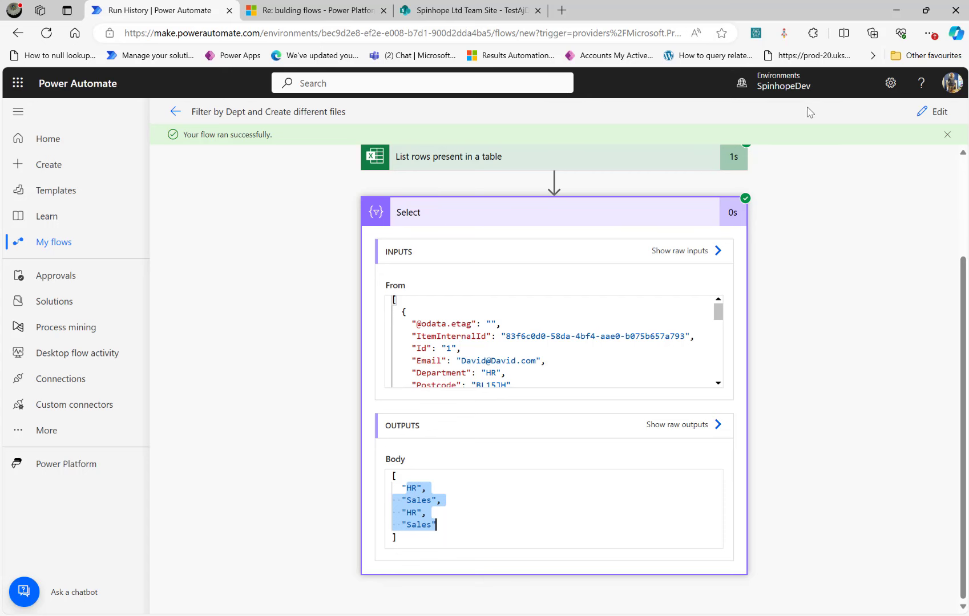
{"action": "left_click", "coordinate": [936, 113]}
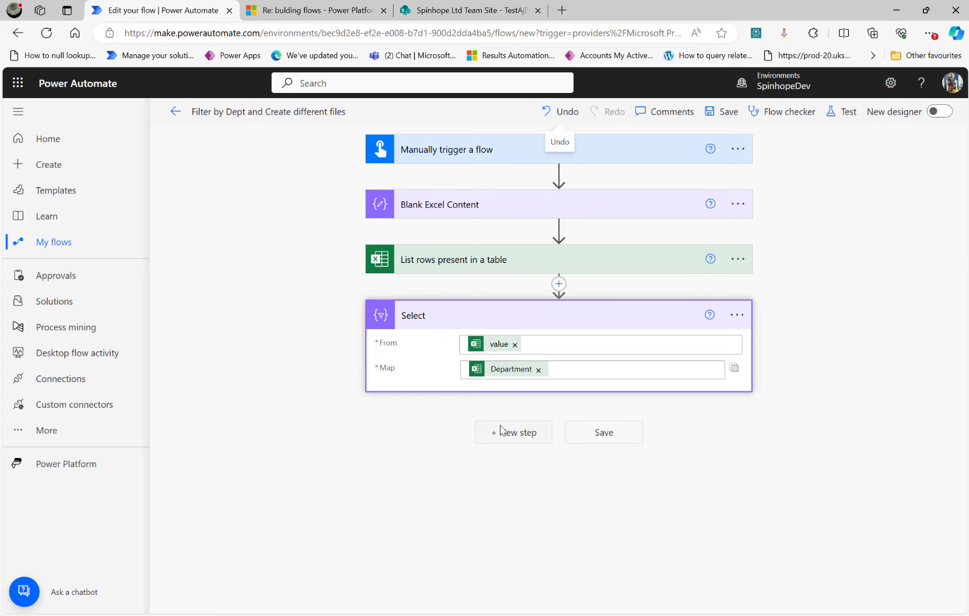
{"action": "left_click", "coordinate": [512, 431]}
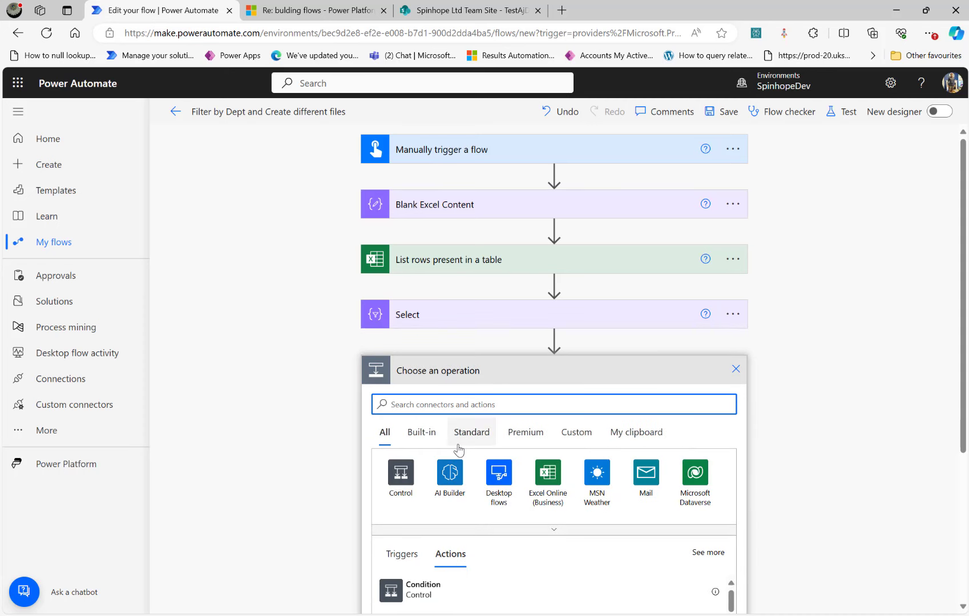
{"action": "type", "text": "compose"}
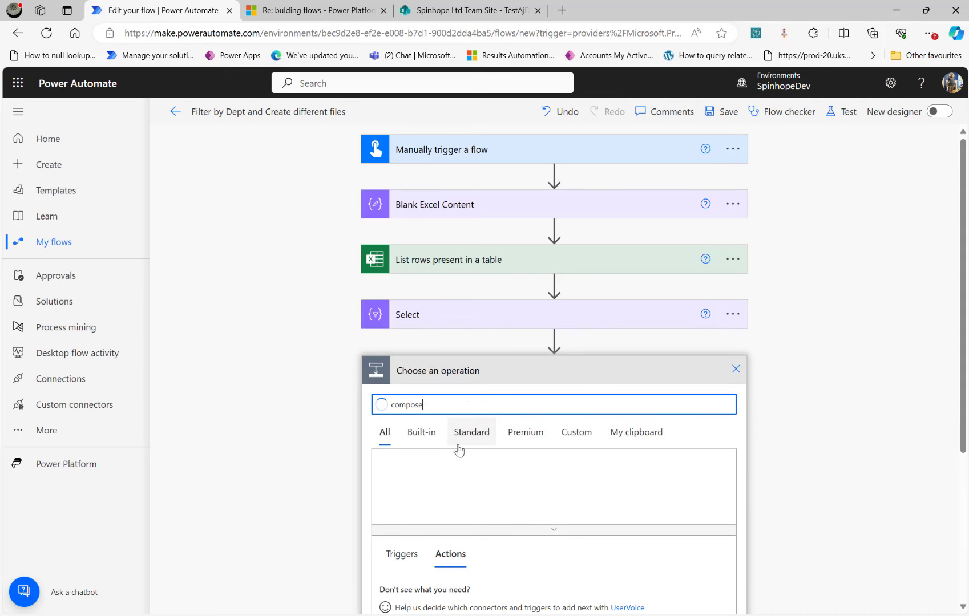
{"action": "scroll", "coordinate": [515, 411], "scroll_direction": "down", "scroll_amount": 3}
{"action": "left_click", "coordinate": [423, 435]}
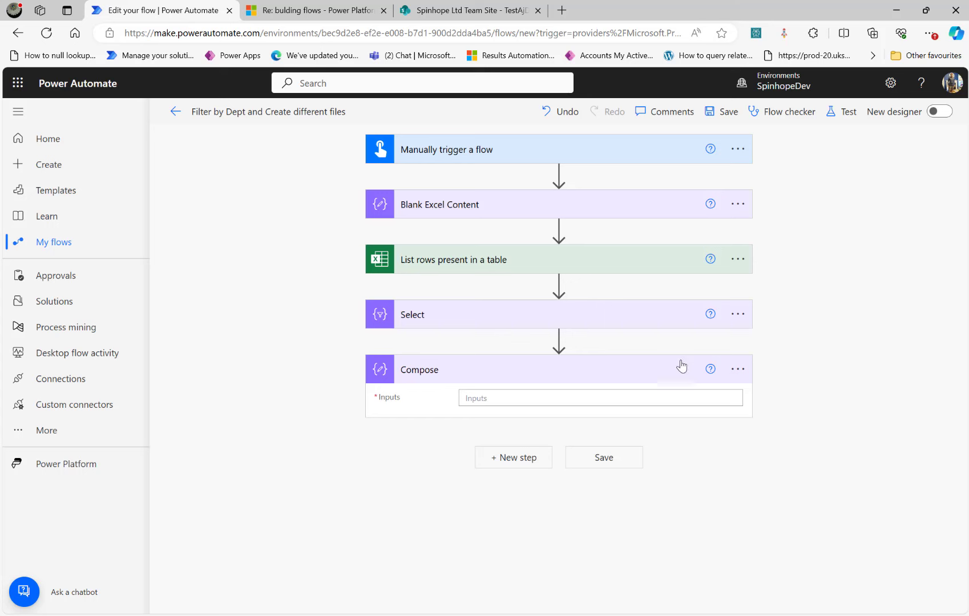
{"action": "left_click", "coordinate": [737, 369]}
{"action": "left_click", "coordinate": [794, 415]}
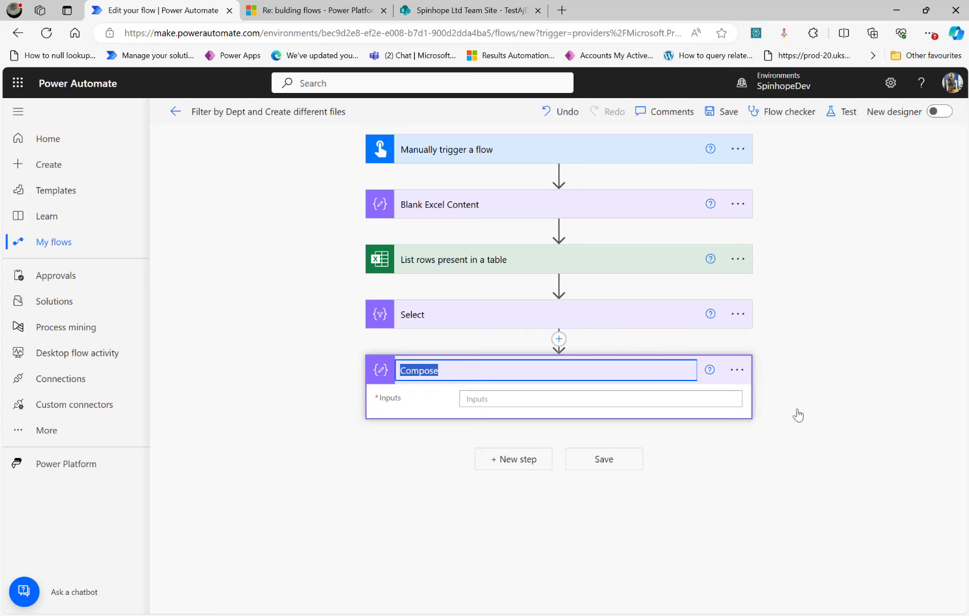
{"action": "type", "text": "Unique Departments"}
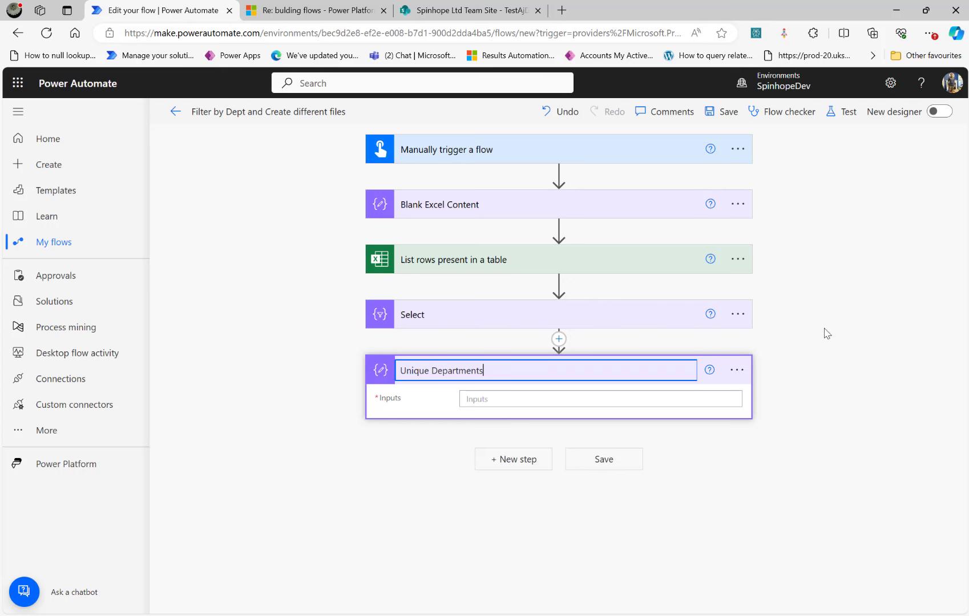
- Set the Unique Departments action's Inputs to the expression union(body('Select'),body('Select'))
{"action": "left_click", "coordinate": [580, 398]}
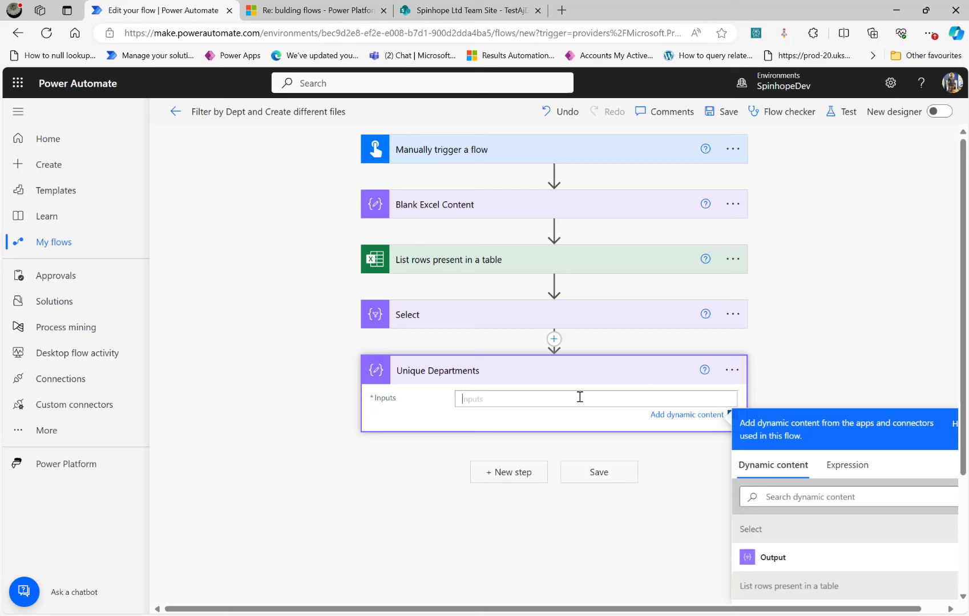
{"action": "left_click", "coordinate": [849, 475]}
{"action": "type", "text": "union"}
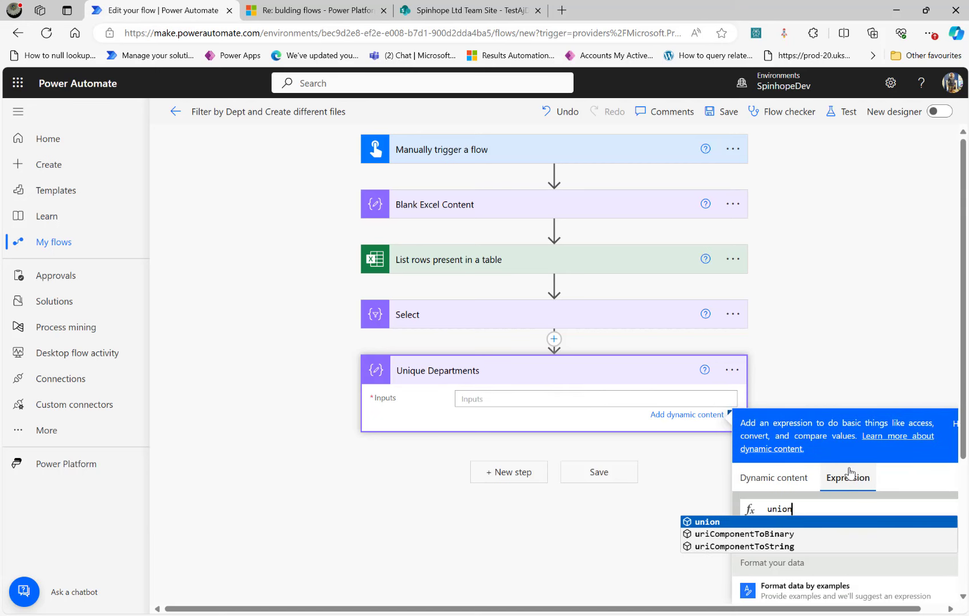
{"action": "key", "text": "Return"}
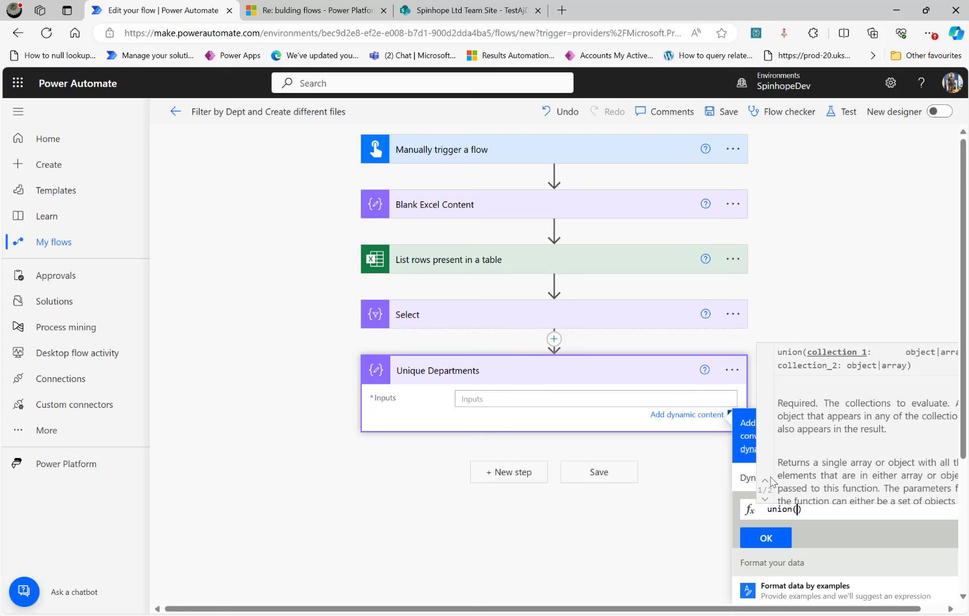
{"action": "left_click", "coordinate": [743, 478]}
{"action": "scroll", "coordinate": [837, 509], "scroll_direction": "down", "scroll_amount": 2}
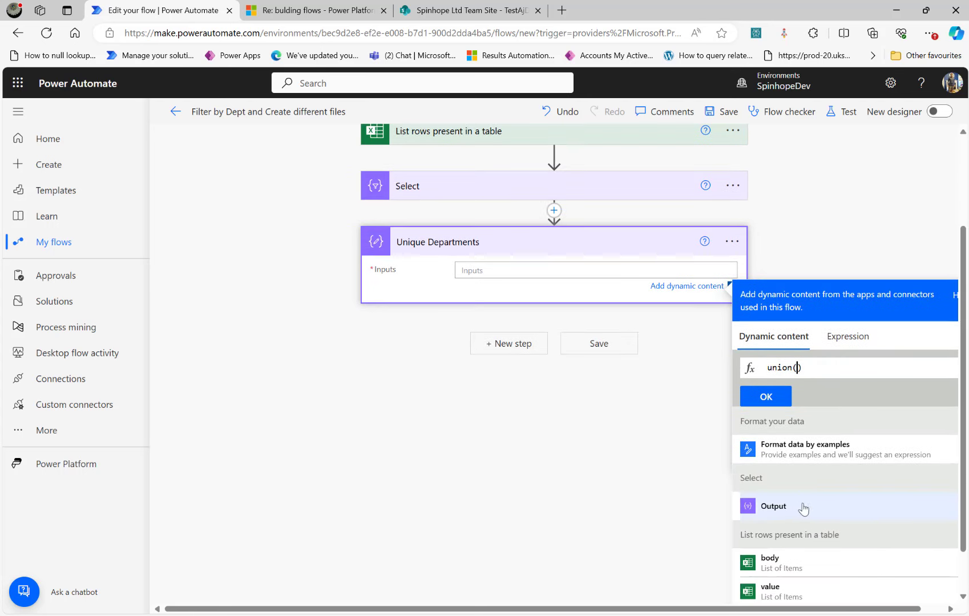
{"action": "left_click", "coordinate": [796, 508]}
{"action": "type", "text": ","}
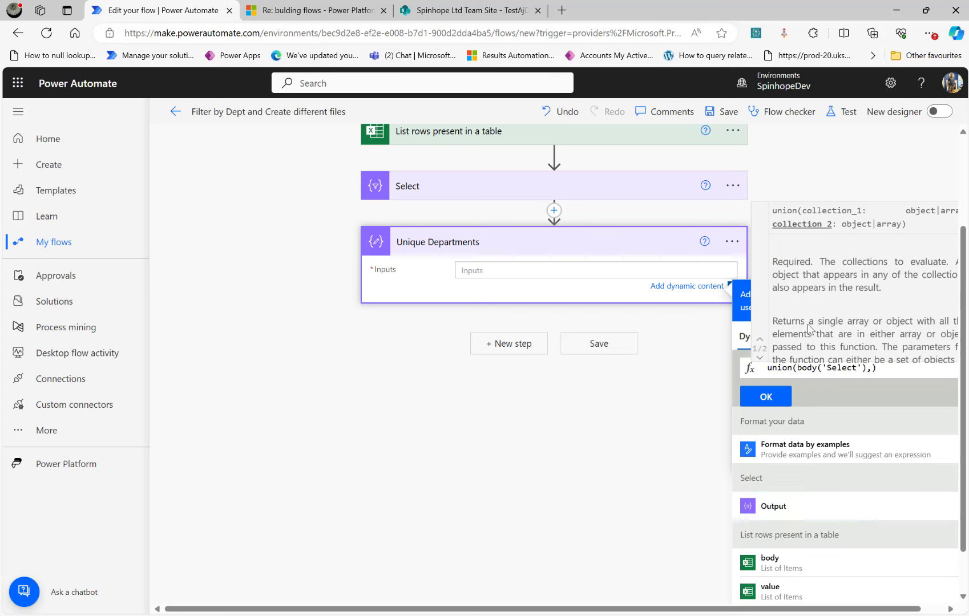
{"action": "left_click", "coordinate": [774, 507]}
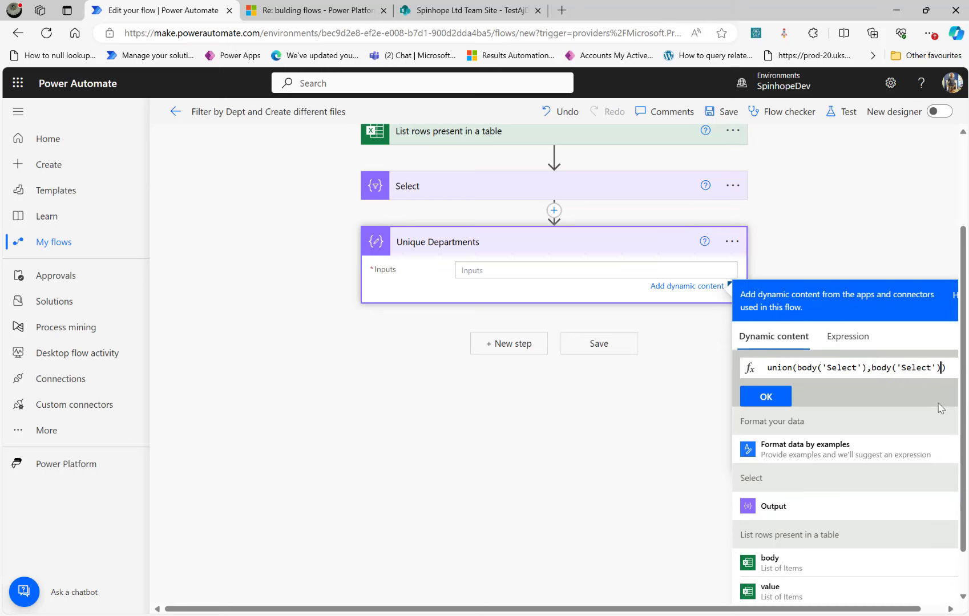
{"action": "left_click", "coordinate": [780, 400]}
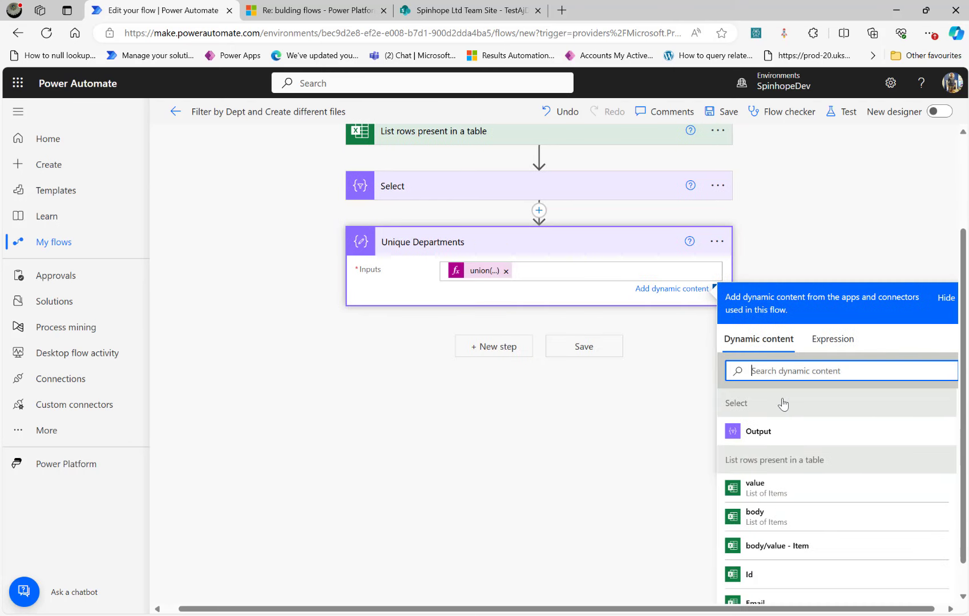
- Run a manual test of the flow and check the Unique Departments action's output
{"action": "left_click", "coordinate": [841, 115]}
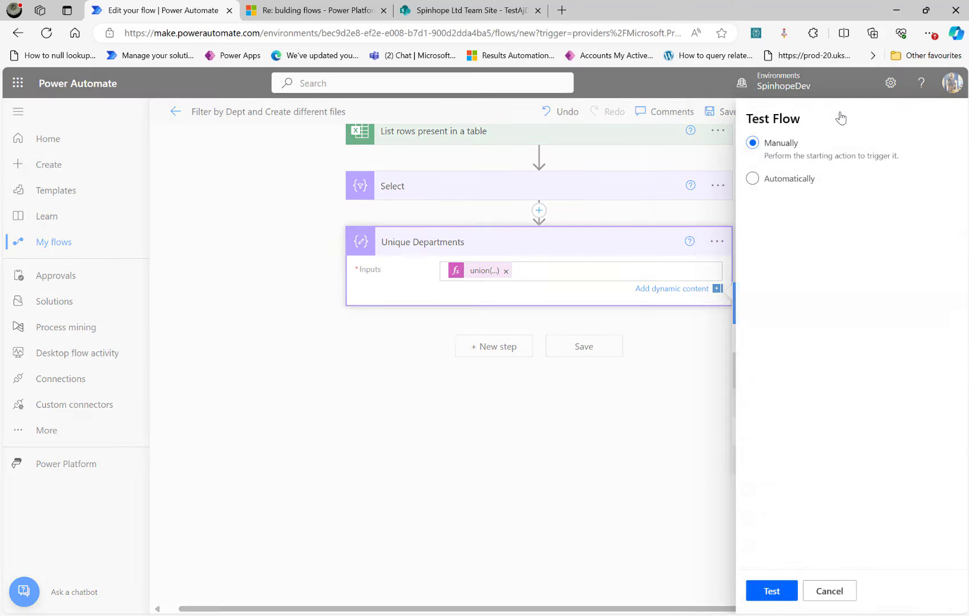
{"action": "left_click", "coordinate": [753, 592]}
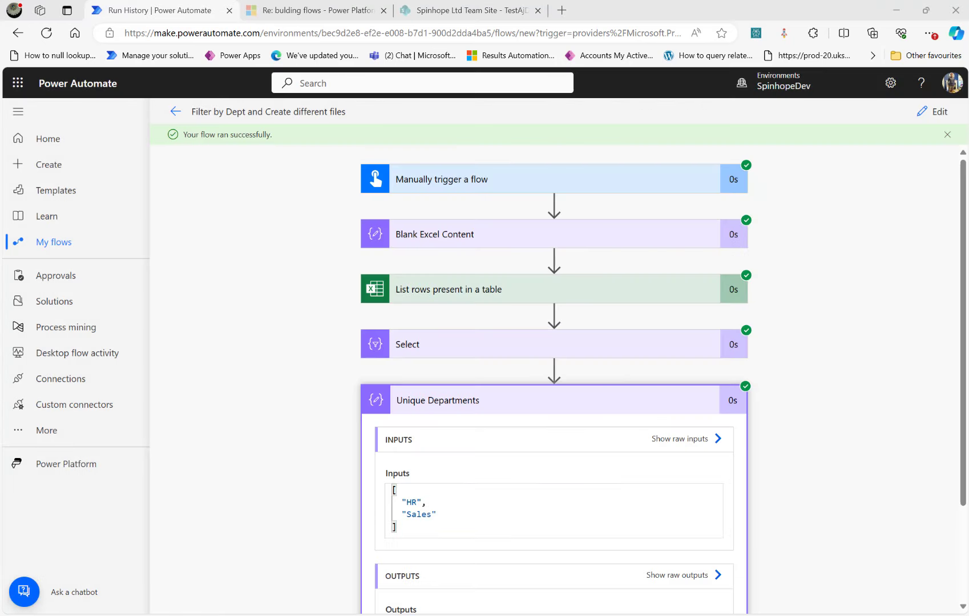
{"action": "scroll", "coordinate": [504, 456], "scroll_direction": "down", "scroll_amount": 2}
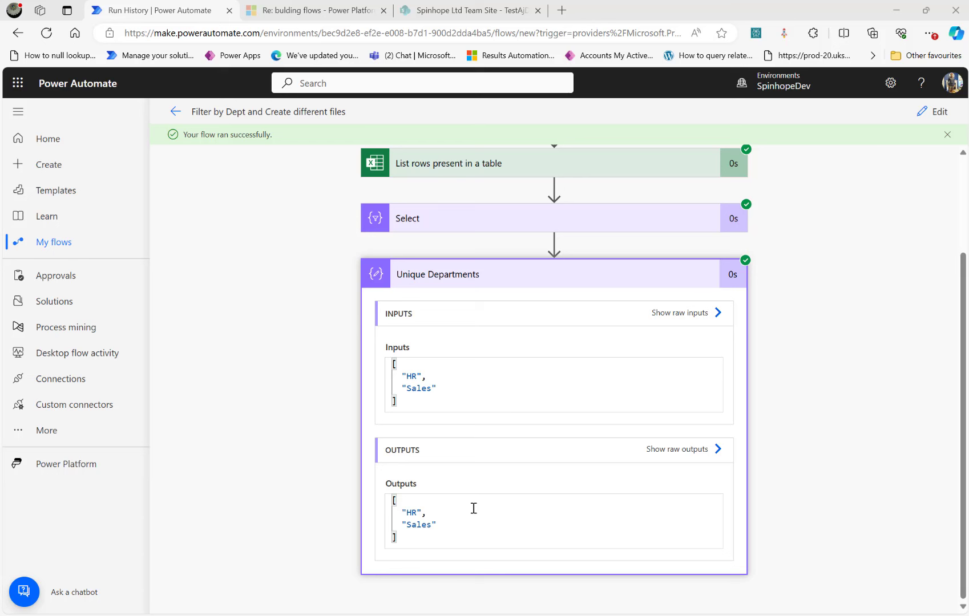
- Reopen the flow for editing and add an Apply to each loop over the Unique Departments Outputs value
{"action": "left_click", "coordinate": [928, 115]}
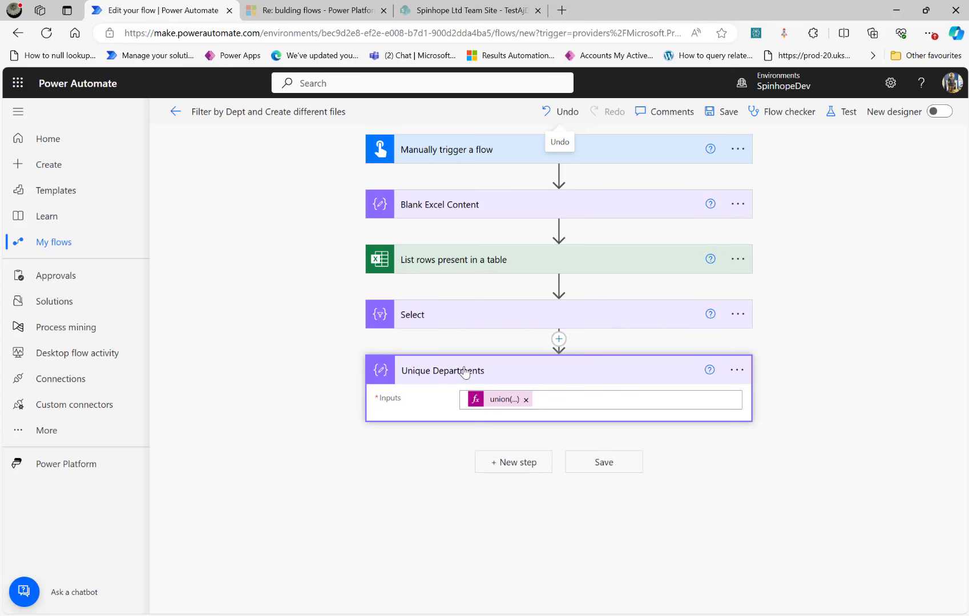
{"action": "left_click", "coordinate": [500, 465]}
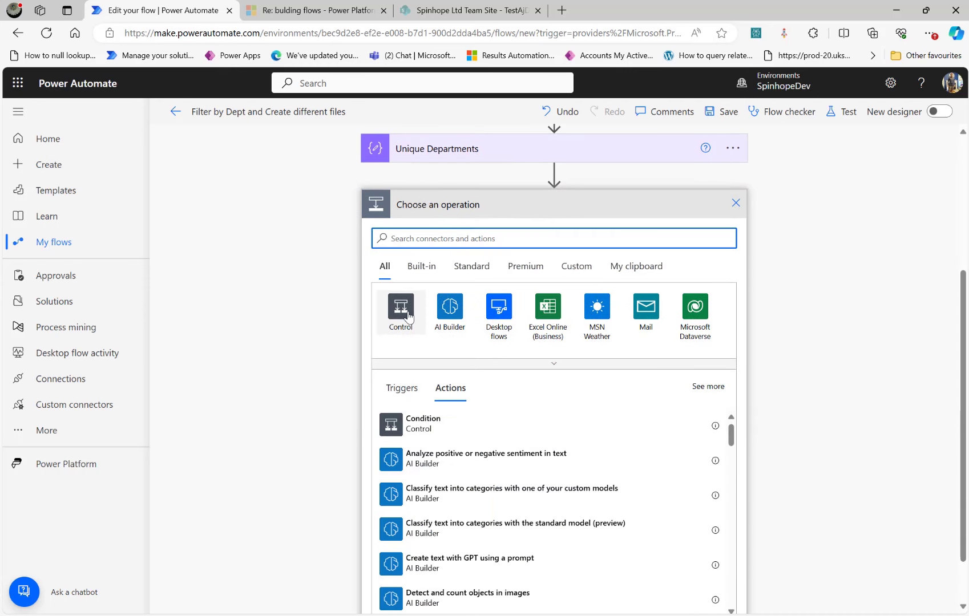
{"action": "left_click", "coordinate": [401, 311]}
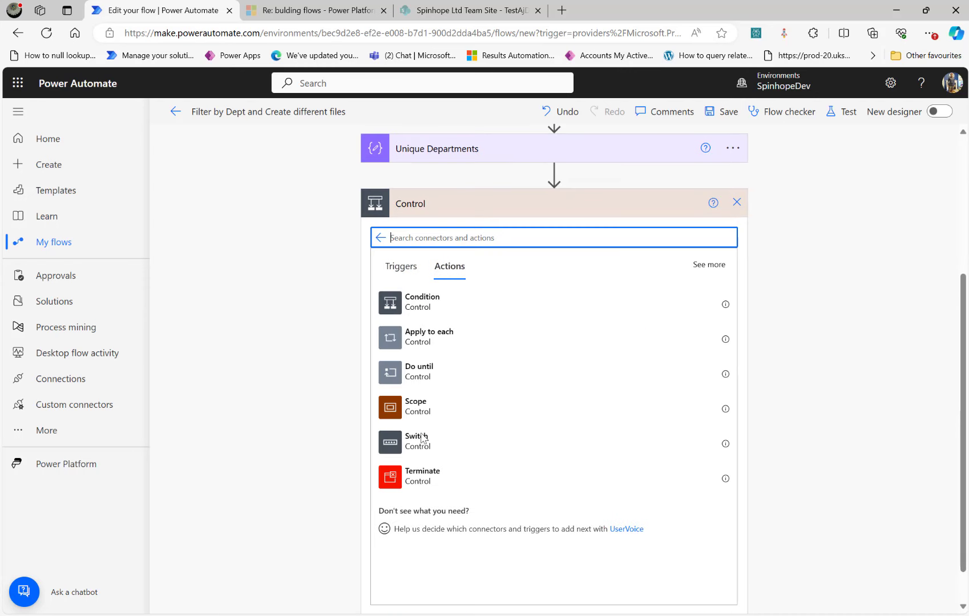
{"action": "left_click", "coordinate": [414, 340]}
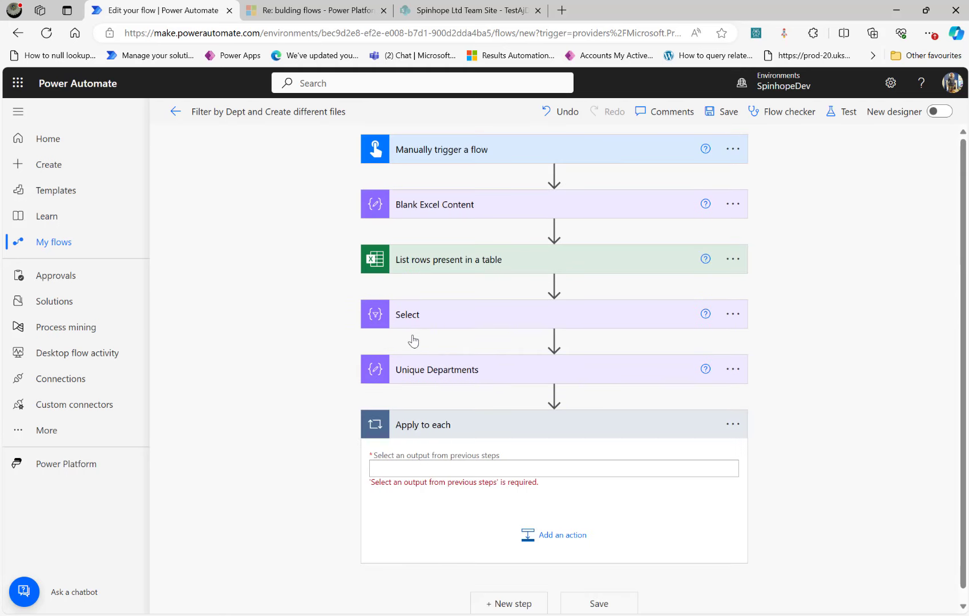
{"action": "left_click", "coordinate": [430, 467]}
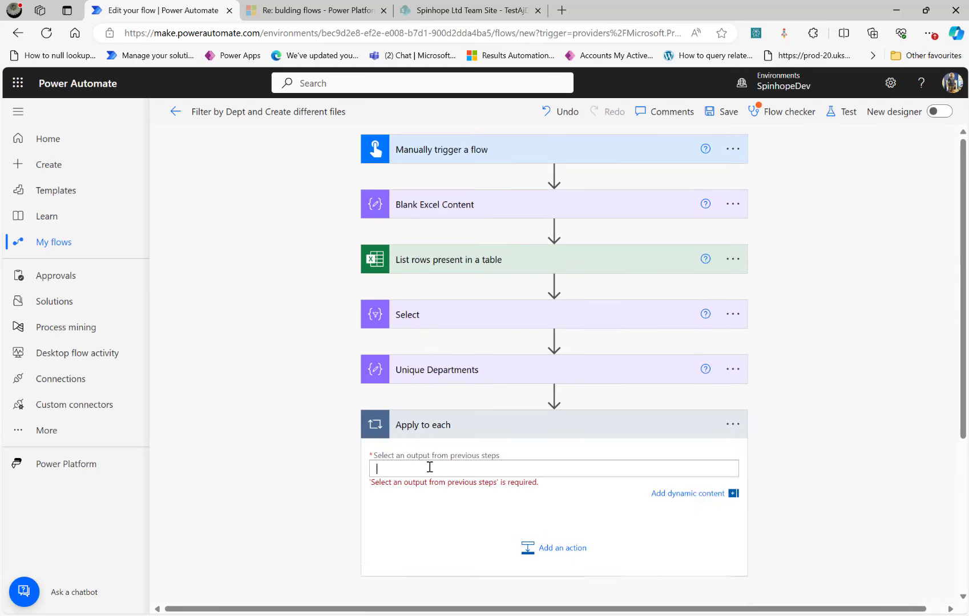
{"action": "left_click", "coordinate": [774, 451]}
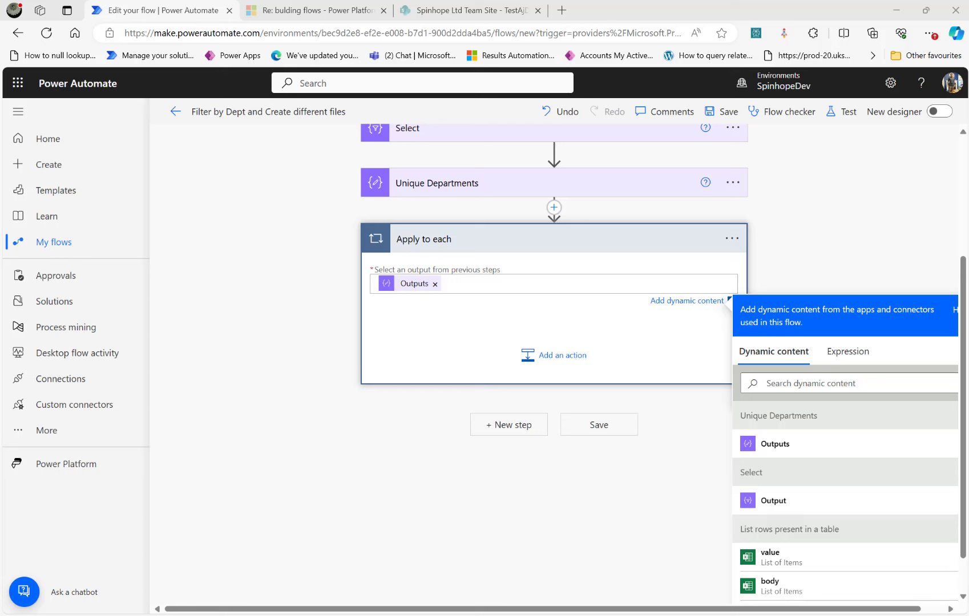
- Add a OneDrive for Business Create file action inside the Apply to each loop with /Demo as its folder path
{"action": "left_click", "coordinate": [538, 357]}
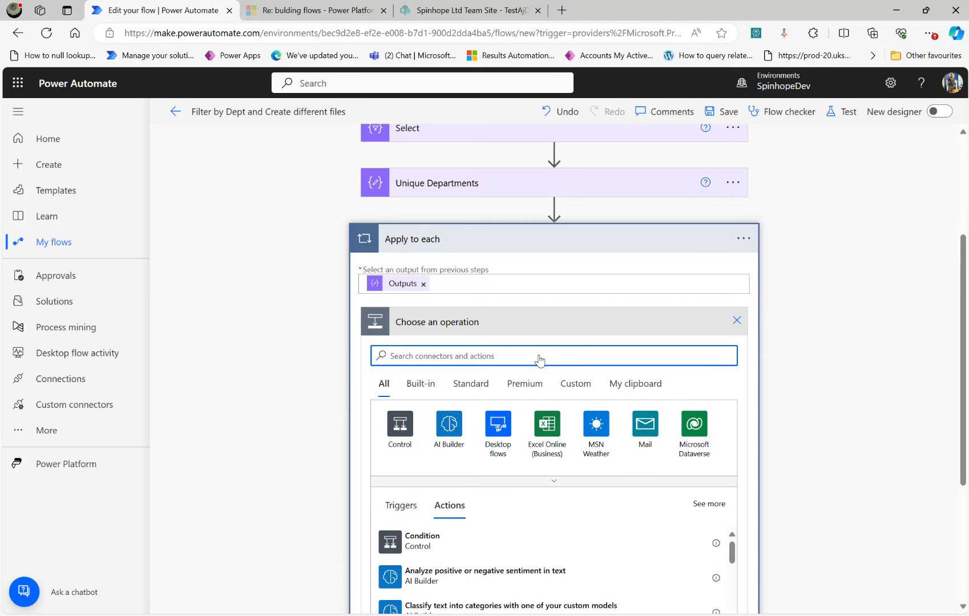
{"action": "type", "text": "create file"}
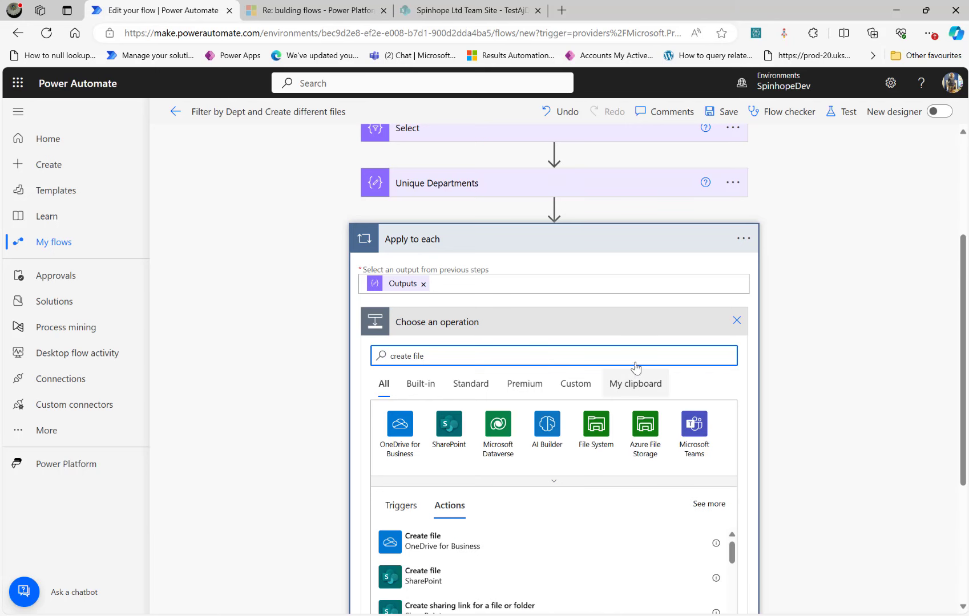
{"action": "left_click", "coordinate": [407, 541]}
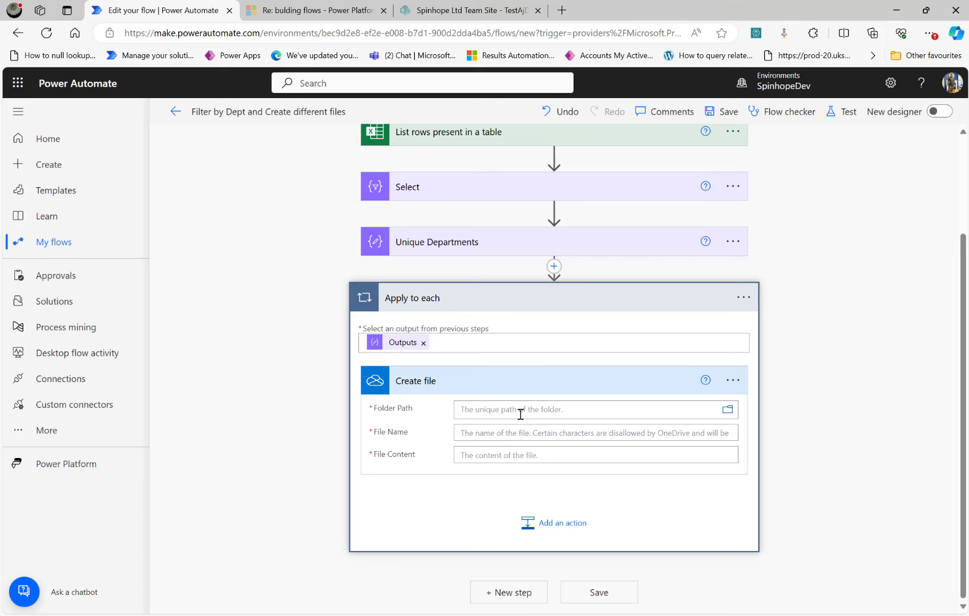
{"action": "left_click", "coordinate": [725, 411]}
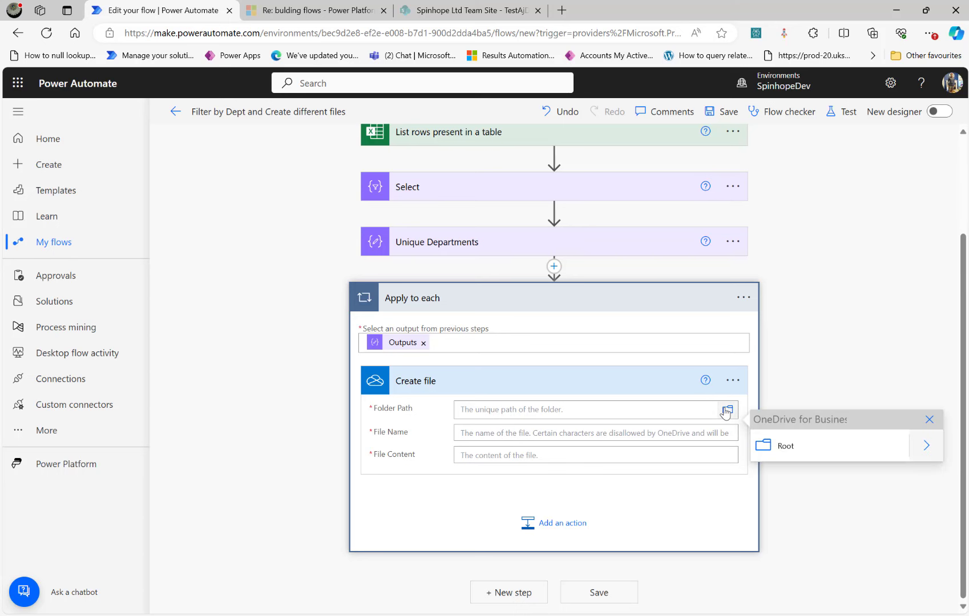
{"action": "left_click", "coordinate": [925, 447]}
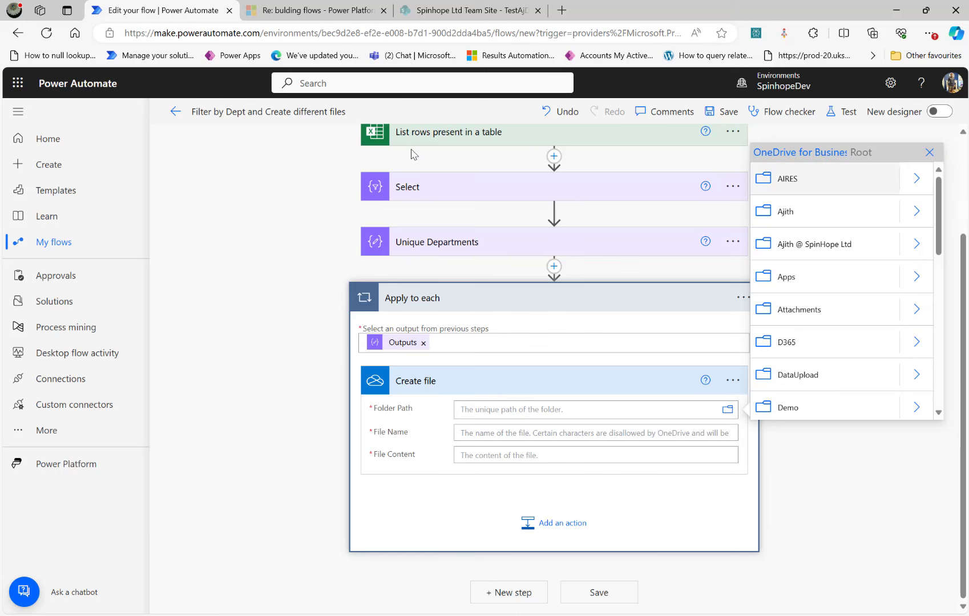
{"action": "left_click", "coordinate": [791, 407]}
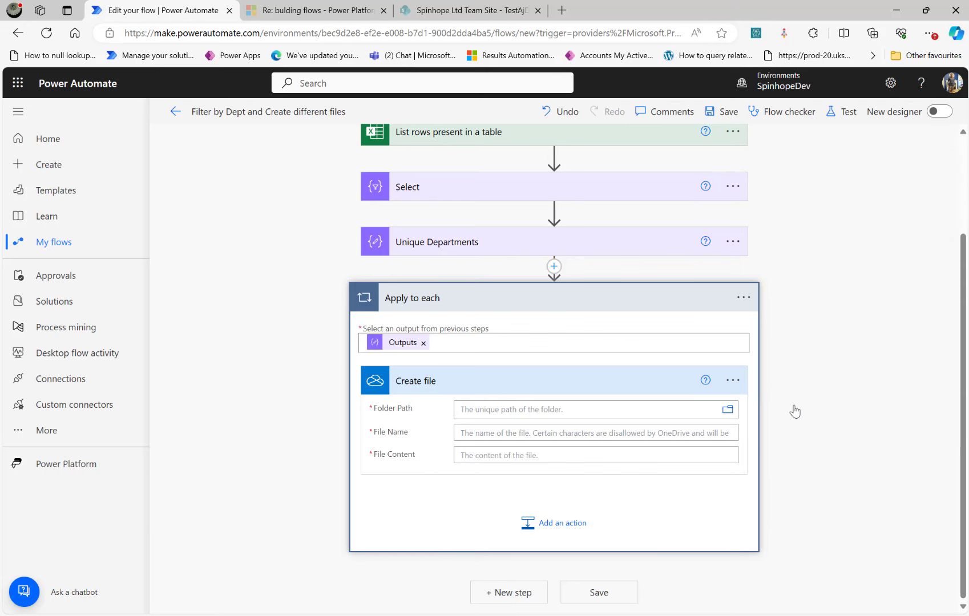
- Set the Create file action's File Name to the expression item() followed by .xlsx
{"action": "left_click", "coordinate": [512, 447]}
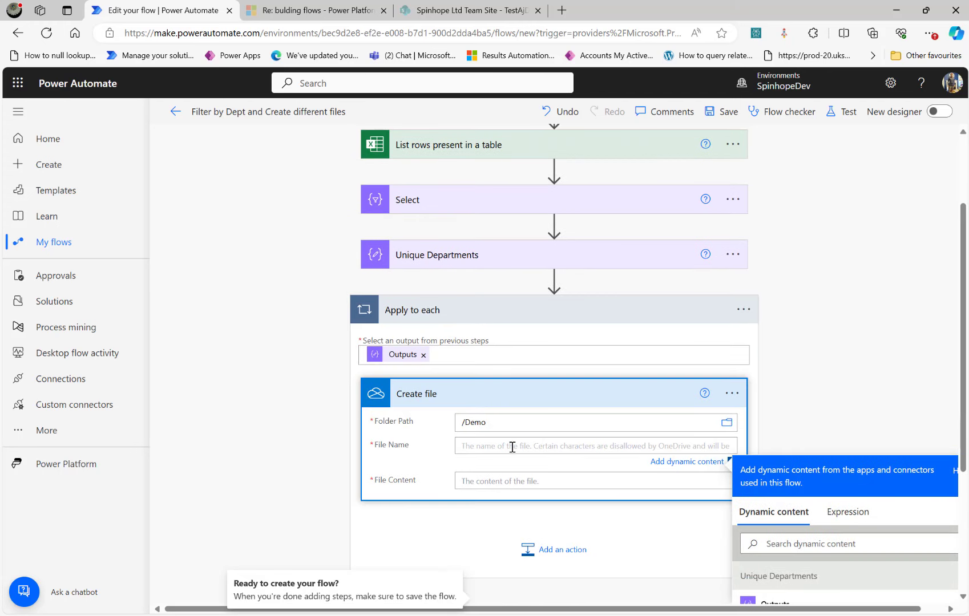
{"action": "scroll", "coordinate": [930, 469], "scroll_direction": "down", "scroll_amount": 2}
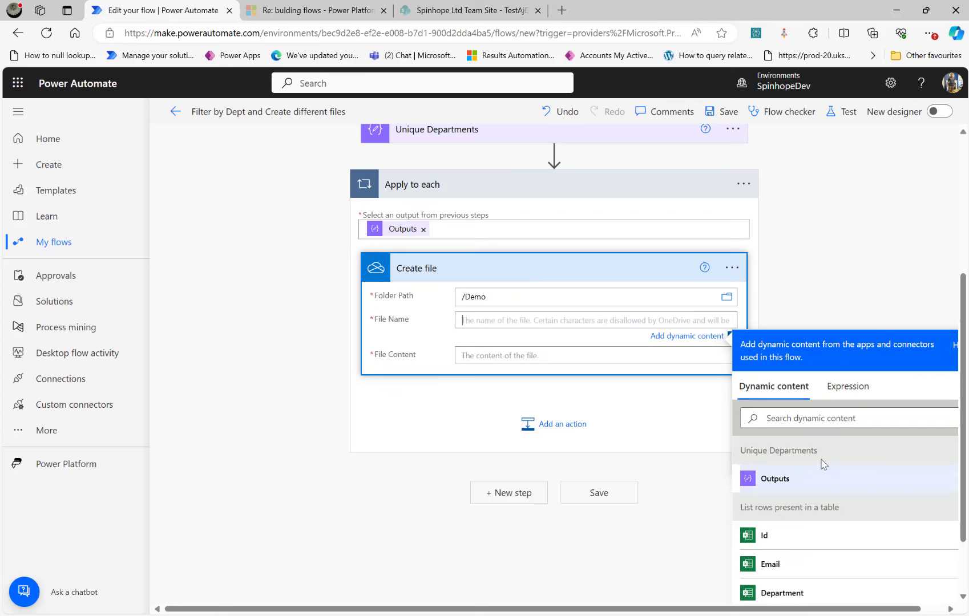
{"action": "left_click", "coordinate": [839, 389]}
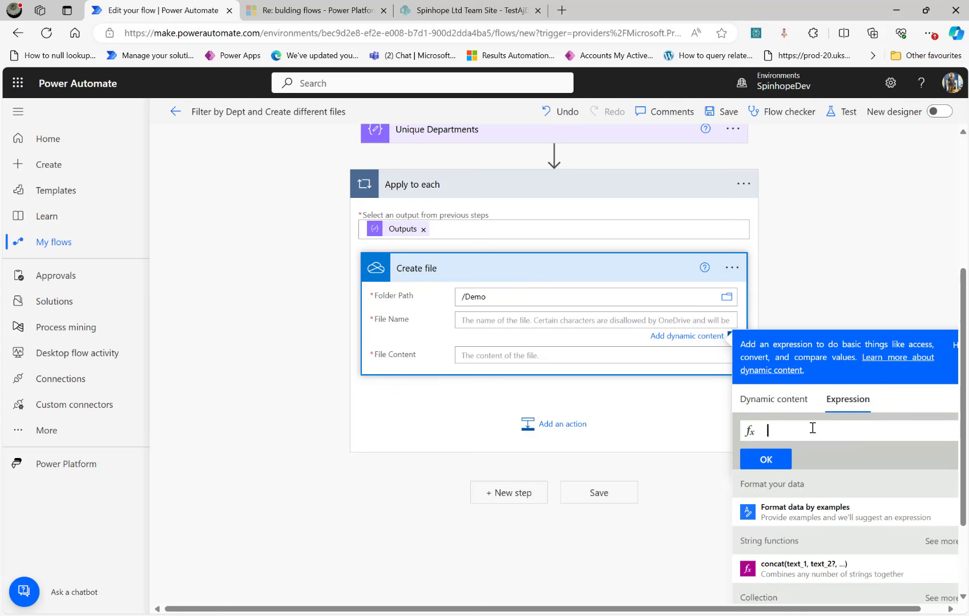
{"action": "type", "text": "item()"}
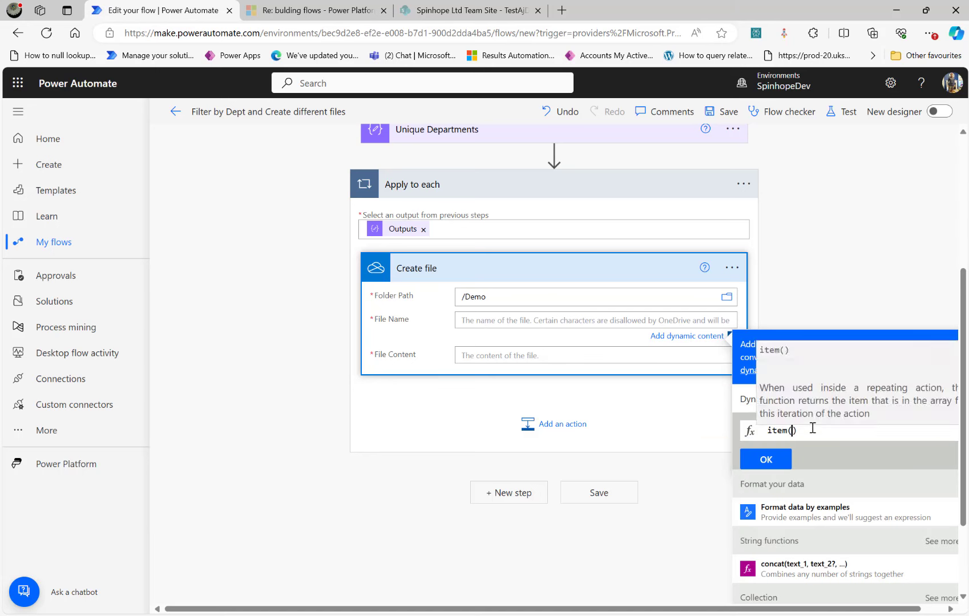
{"action": "left_click", "coordinate": [765, 459]}
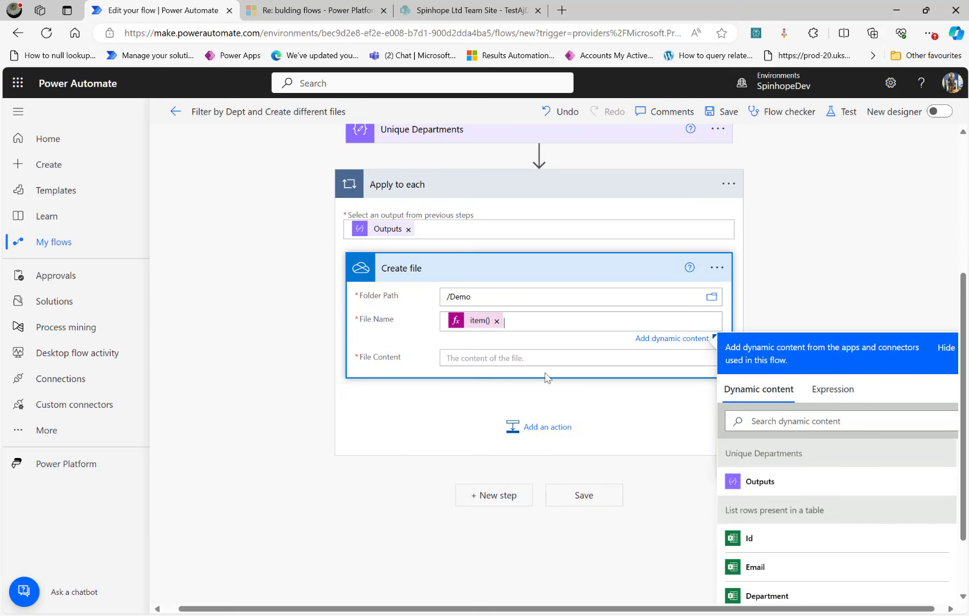
{"action": "left_click", "coordinate": [515, 325]}
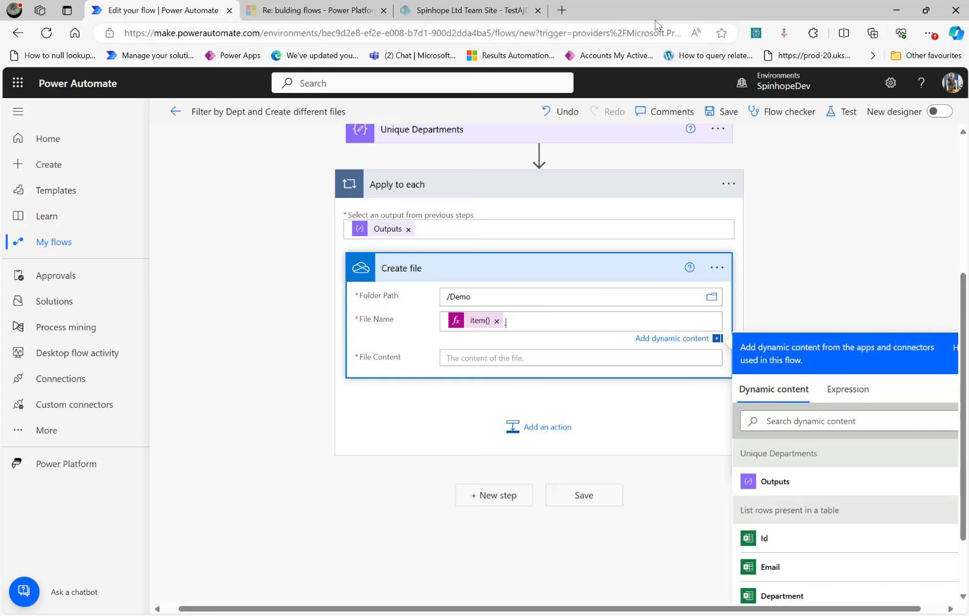
{"action": "type", "text": ".xlsx"}
- Set the Create file action's File Content to the Outputs of the Blank Excel Content action
{"action": "left_click", "coordinate": [539, 358]}
{"action": "scroll", "coordinate": [550, 372], "scroll_direction": "up", "scroll_amount": 4}
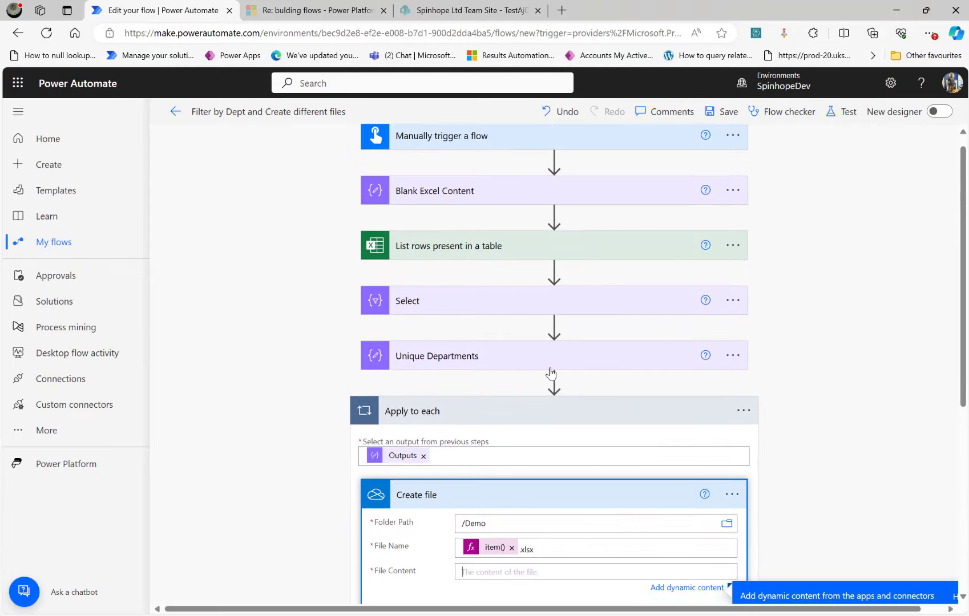
{"action": "scroll", "coordinate": [520, 405], "scroll_direction": "down", "scroll_amount": 2}
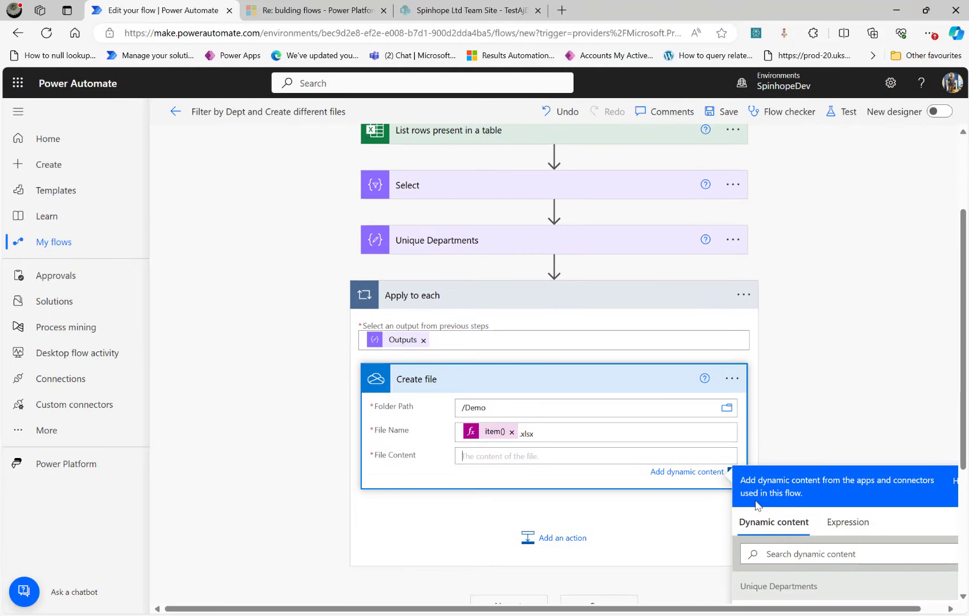
{"action": "scroll", "coordinate": [835, 533], "scroll_direction": "down", "scroll_amount": 2}
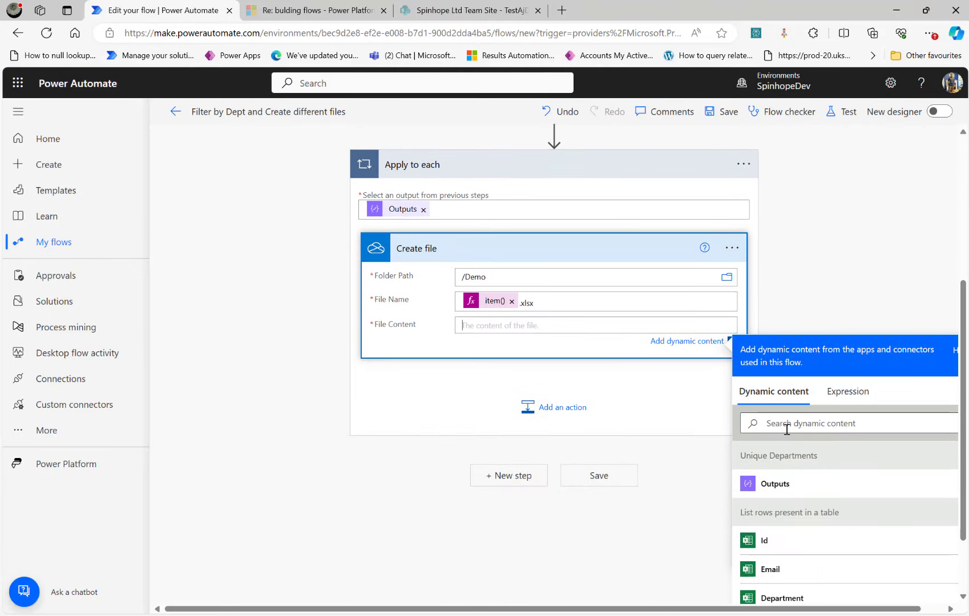
{"action": "left_click", "coordinate": [788, 425]}
{"action": "type", "text": "output"}
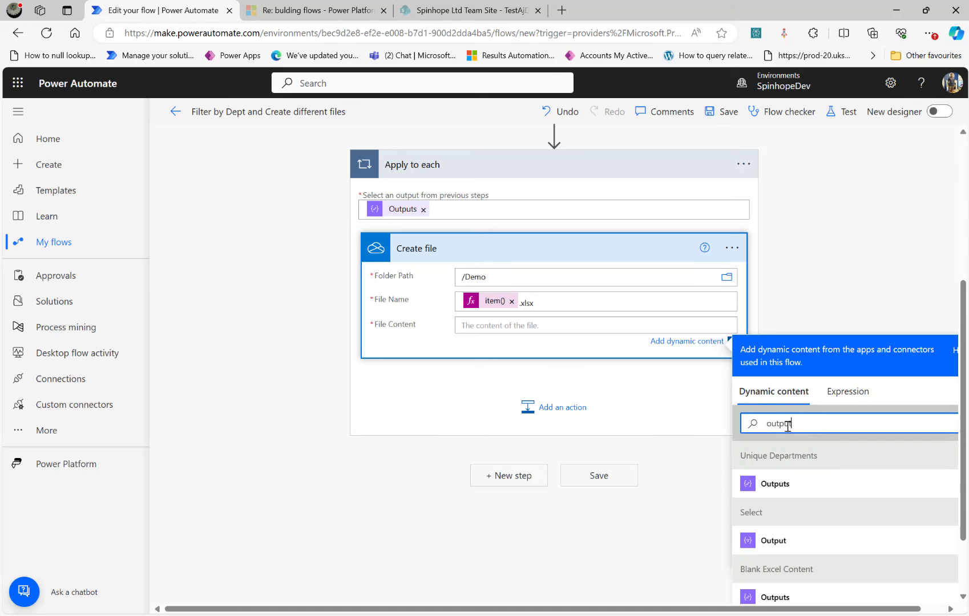
{"action": "scroll", "coordinate": [799, 499], "scroll_direction": "down", "scroll_amount": 1}
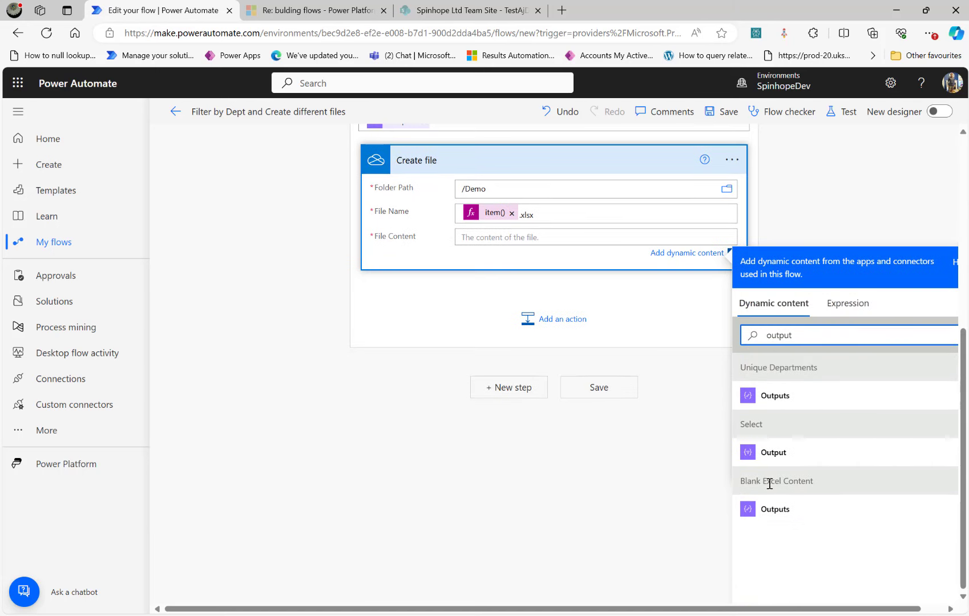
{"action": "left_click", "coordinate": [771, 514]}
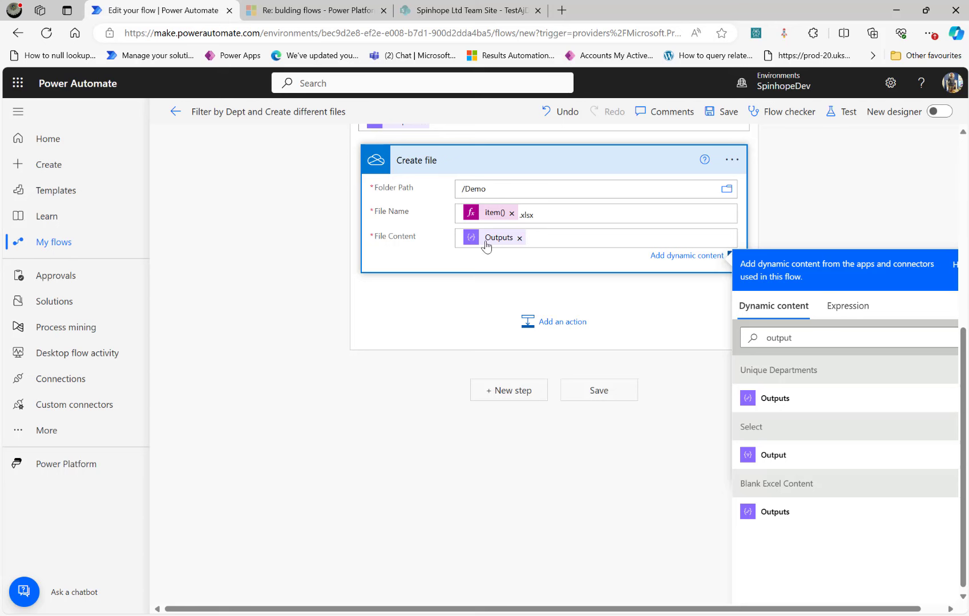
- Add an Excel Online (Business) Create table action after Create file inside the Apply to each loop
{"action": "scroll", "coordinate": [547, 377], "scroll_direction": "up", "scroll_amount": 2}
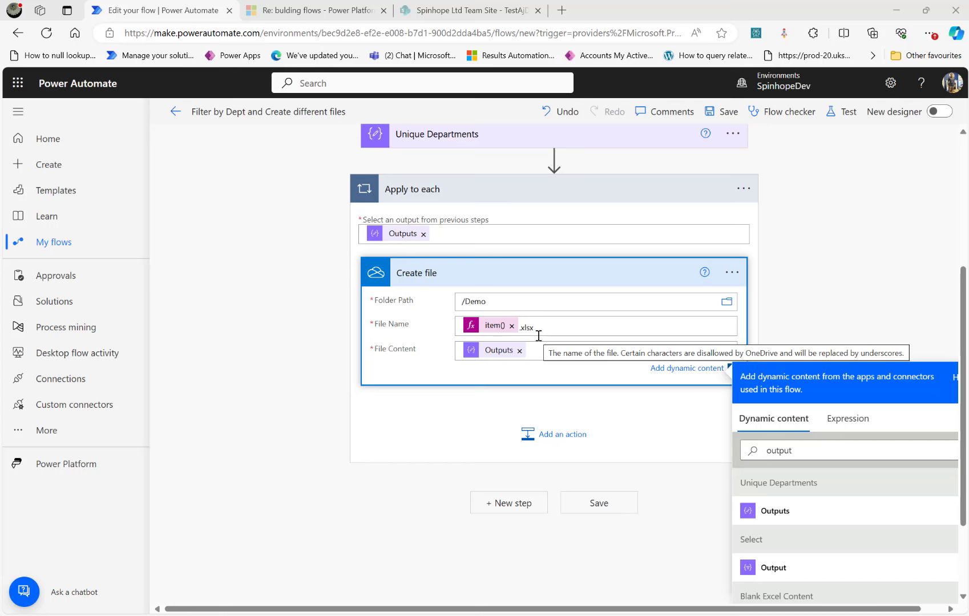
{"action": "left_click", "coordinate": [559, 434]}
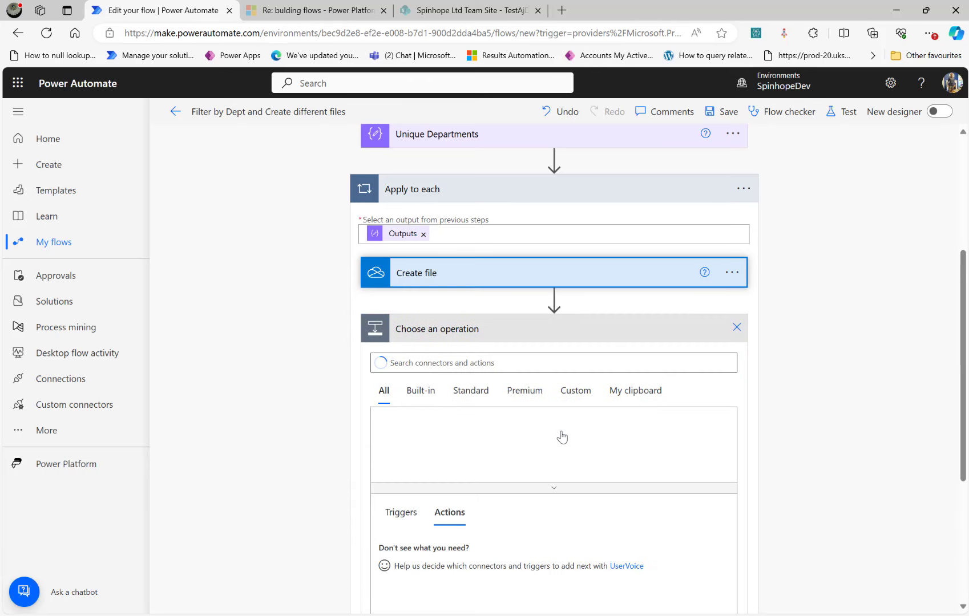
{"action": "type", "text": "creae"}
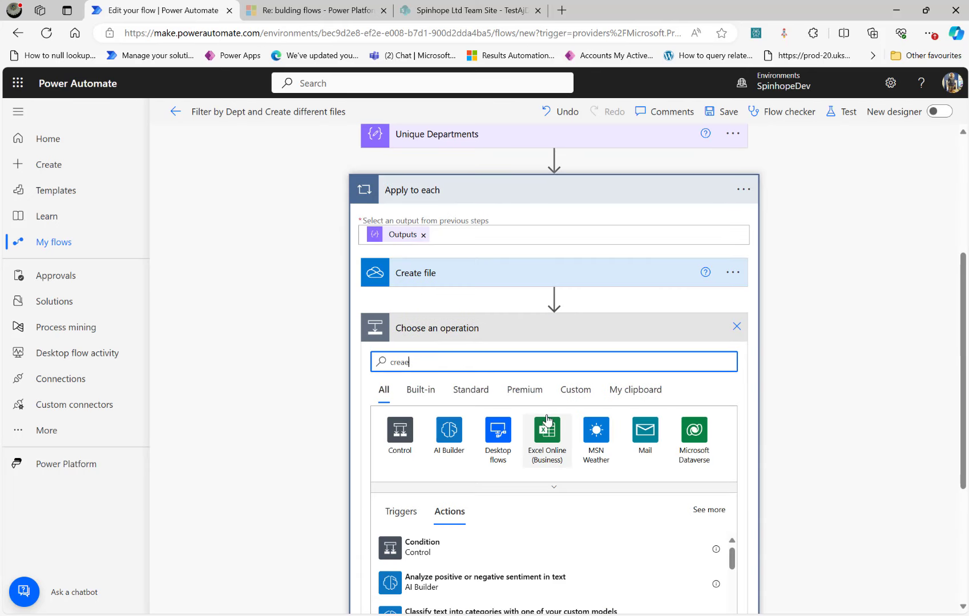
{"action": "type", "text": "t"}
{"action": "key", "text": "BackSpace"}
{"action": "key", "text": "BackSpace"}
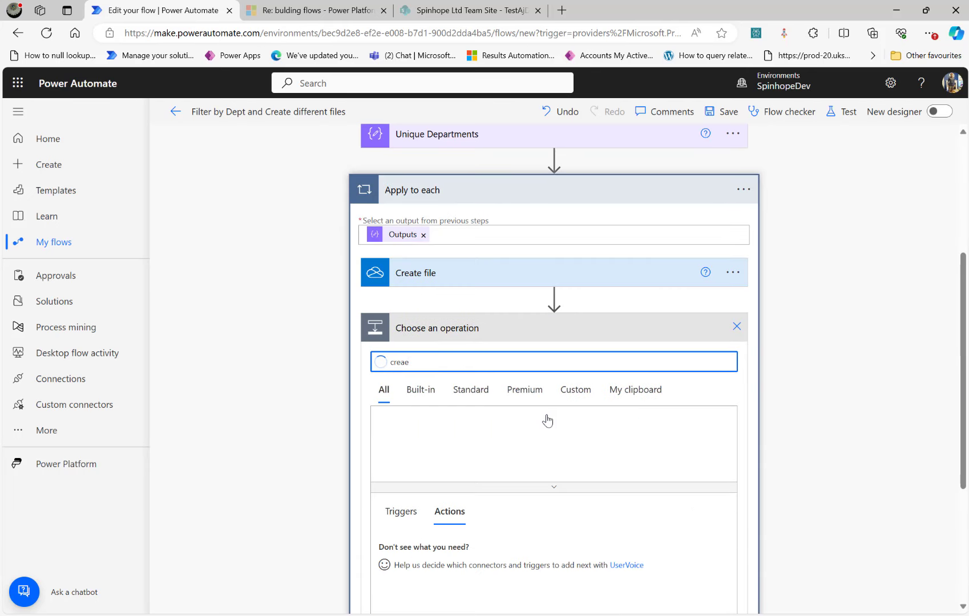
{"action": "type", "text": "te table"}
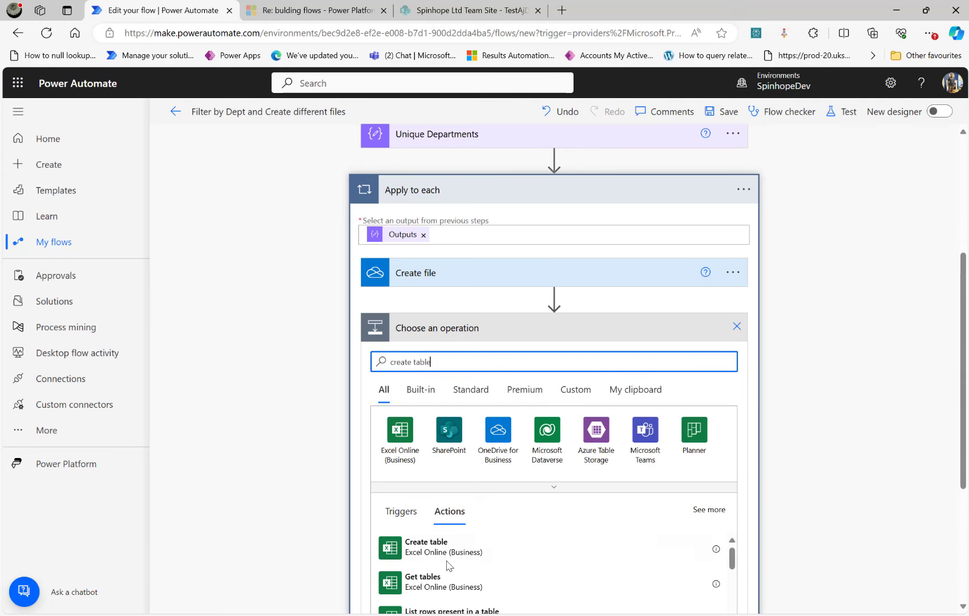
{"action": "left_click", "coordinate": [391, 551]}
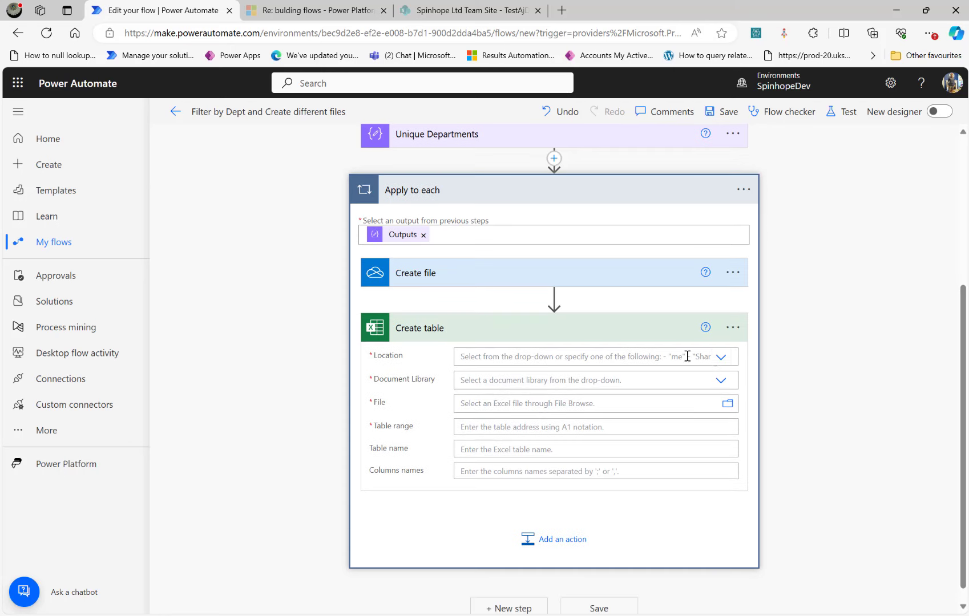
- Point Create table to OneDrive for Business, the OneDrive document library, and the Create file Id as its file
{"action": "left_click", "coordinate": [721, 357]}
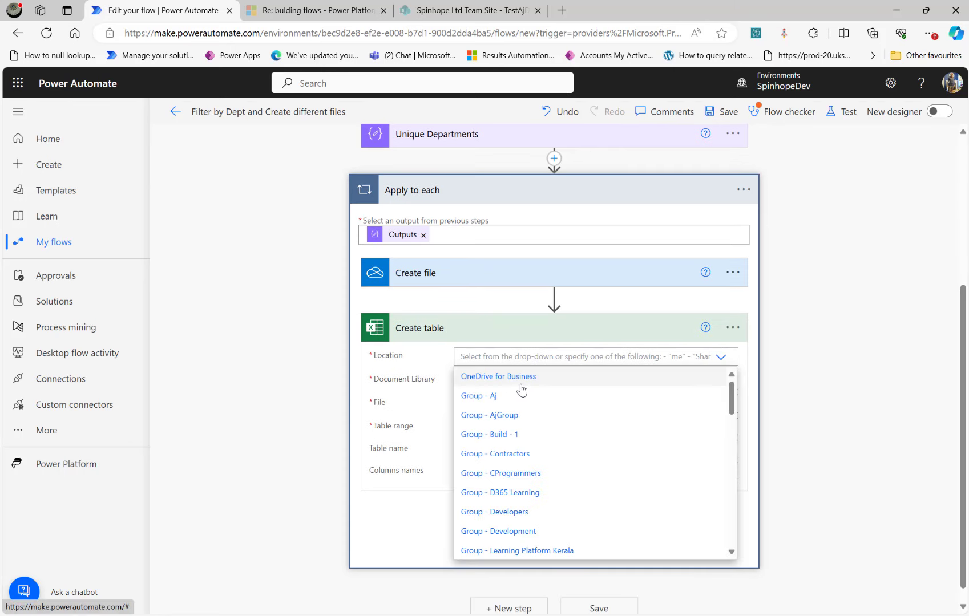
{"action": "left_click", "coordinate": [521, 383]}
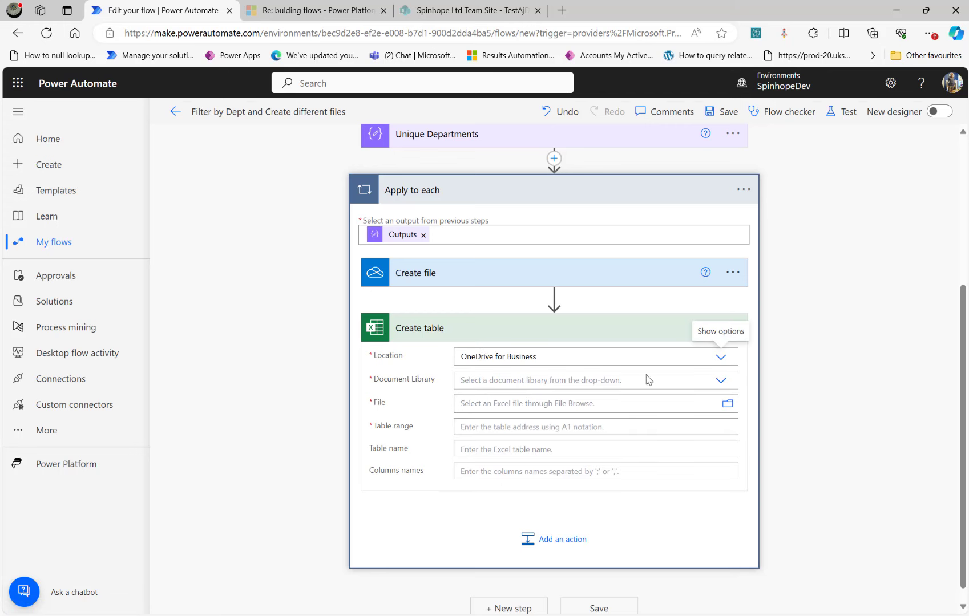
{"action": "left_click", "coordinate": [721, 383]}
{"action": "left_click", "coordinate": [489, 402]}
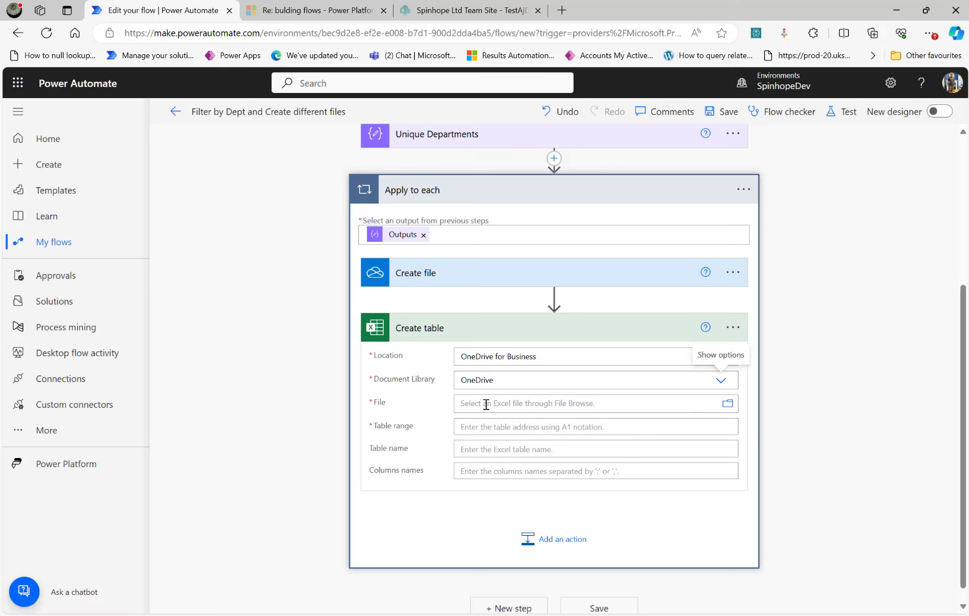
{"action": "left_click", "coordinate": [487, 404]}
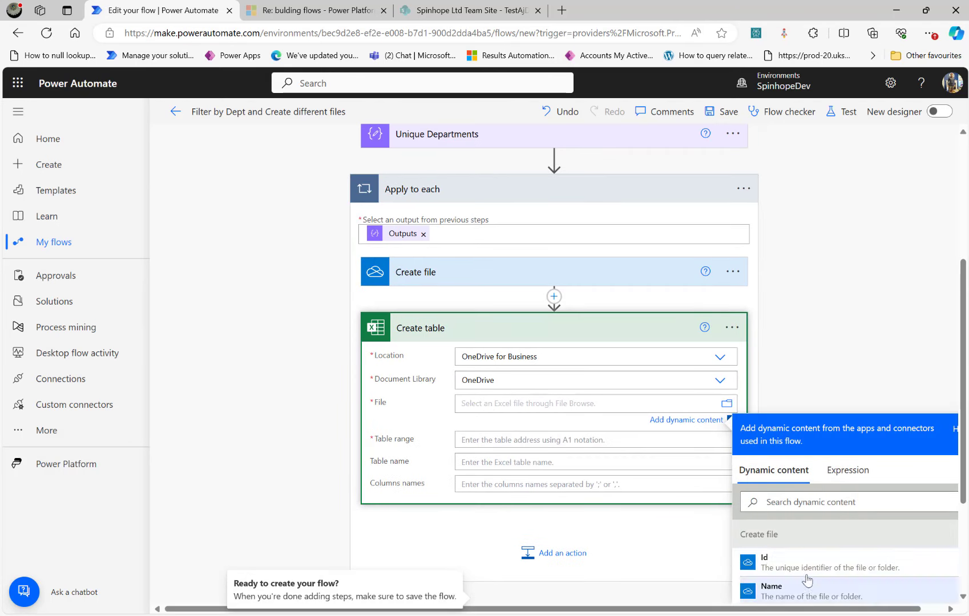
{"action": "left_click", "coordinate": [769, 560]}
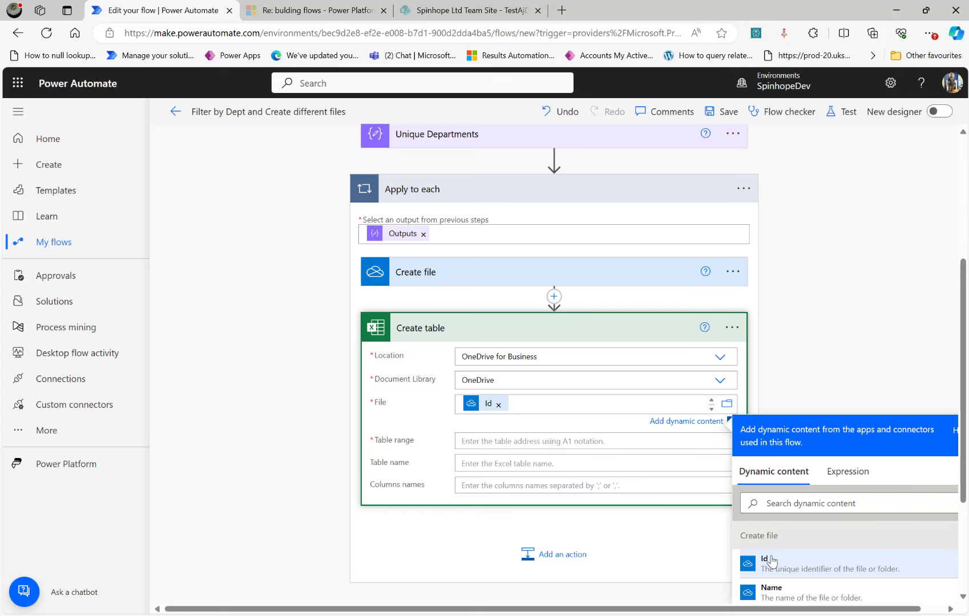
- Set the Create table action's table range to A1:D1 and its table name to the expression item()
{"action": "left_click", "coordinate": [516, 439]}
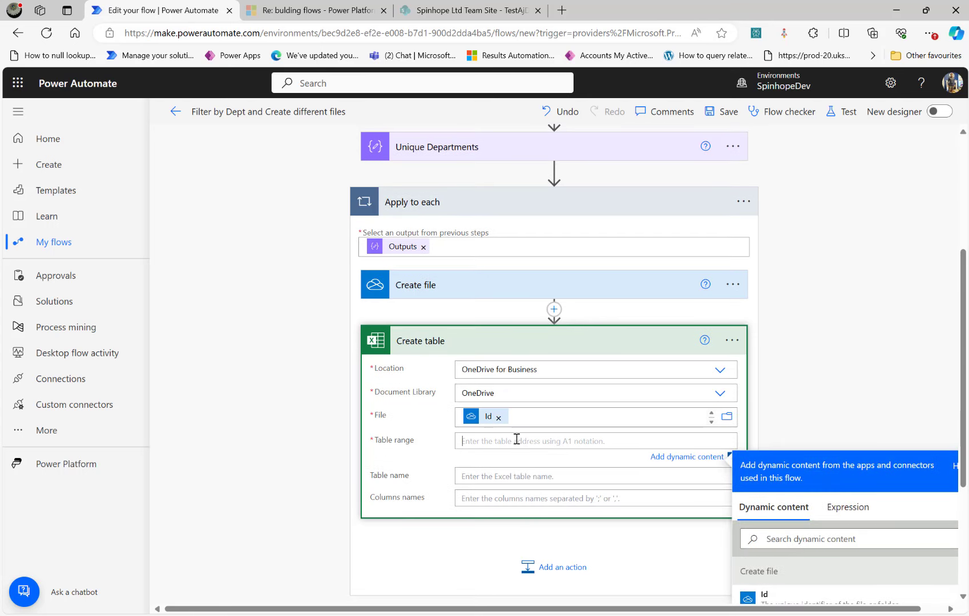
{"action": "type", "text": "A1:D1"}
{"action": "left_click", "coordinate": [505, 479]}
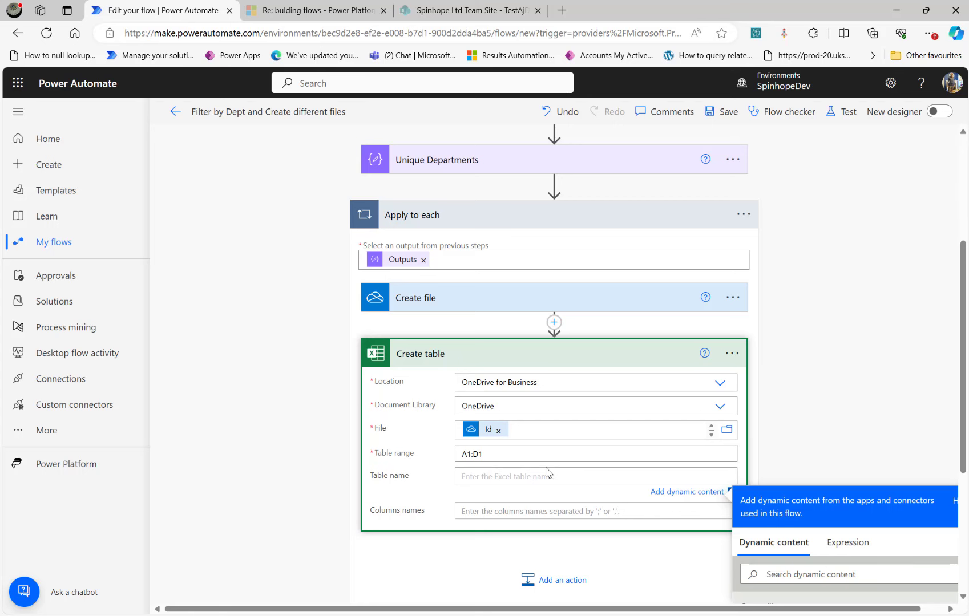
{"action": "scroll", "coordinate": [783, 417], "scroll_direction": "down", "scroll_amount": 2}
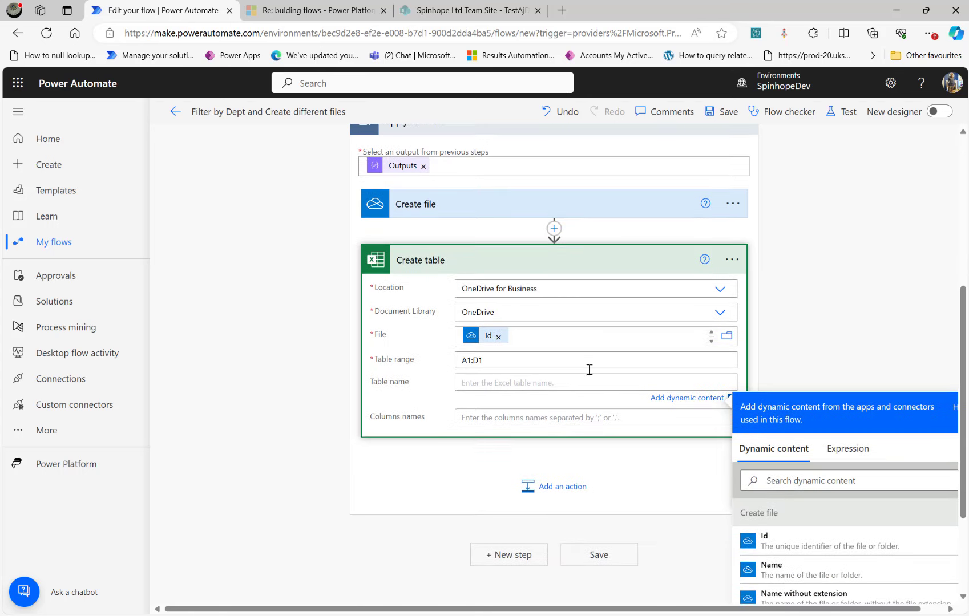
{"action": "left_click", "coordinate": [844, 450]}
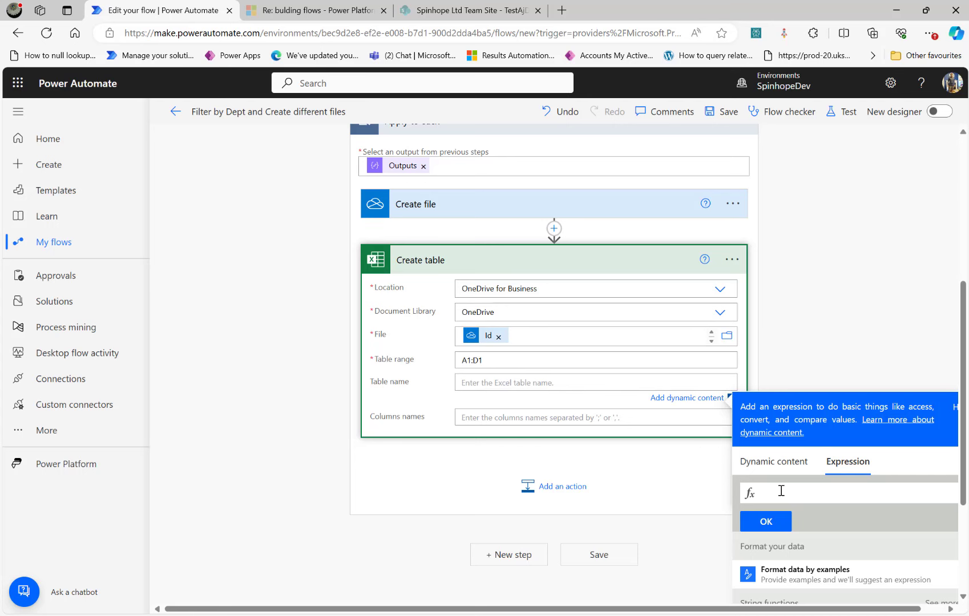
{"action": "type", "text": "item()"}
{"action": "left_click", "coordinate": [767, 521]}
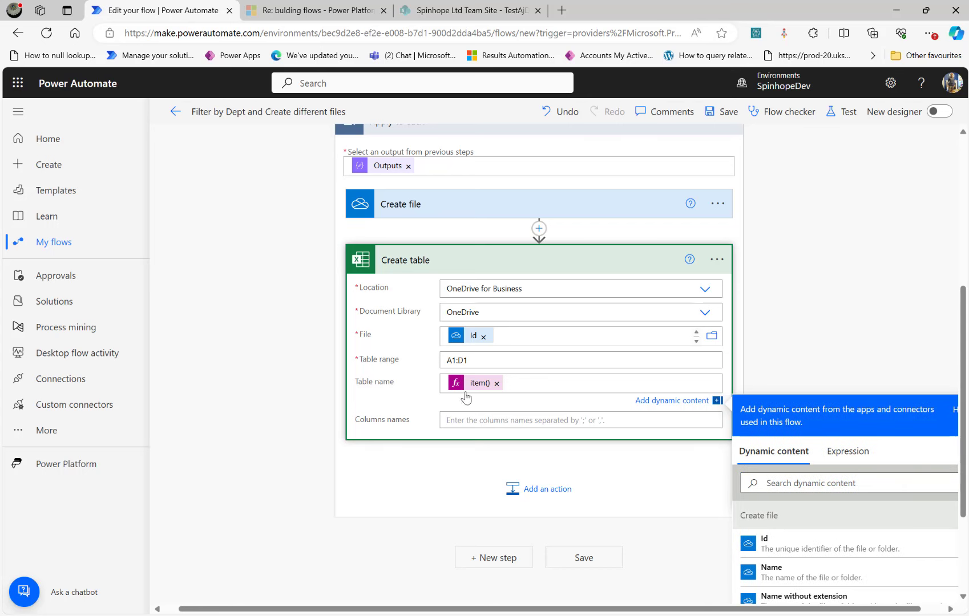
- Set the Create table action's column names to Id,Department,Email,Postcode
{"action": "left_click", "coordinate": [487, 421]}
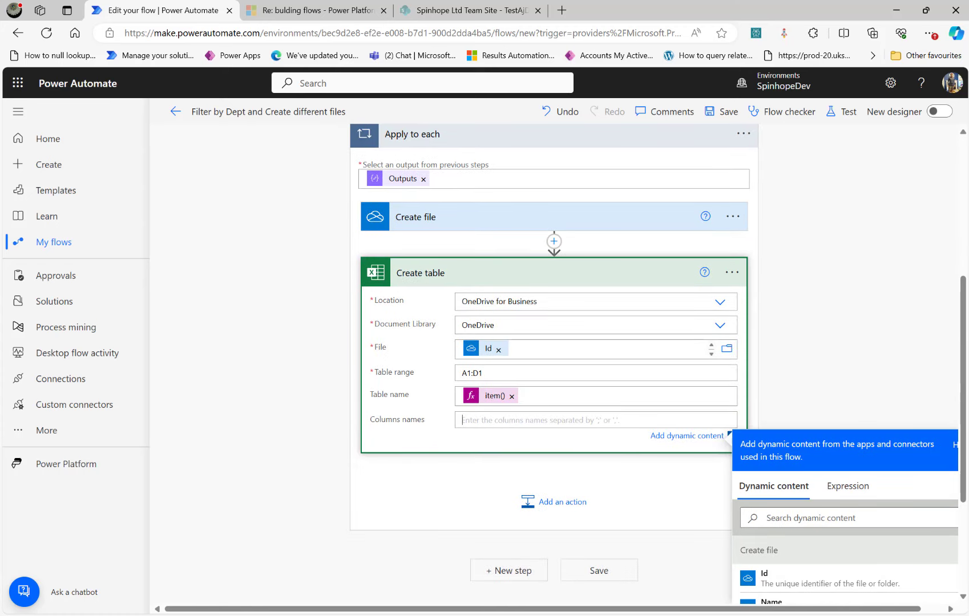
{"action": "key", "text": "alt+Tab"}
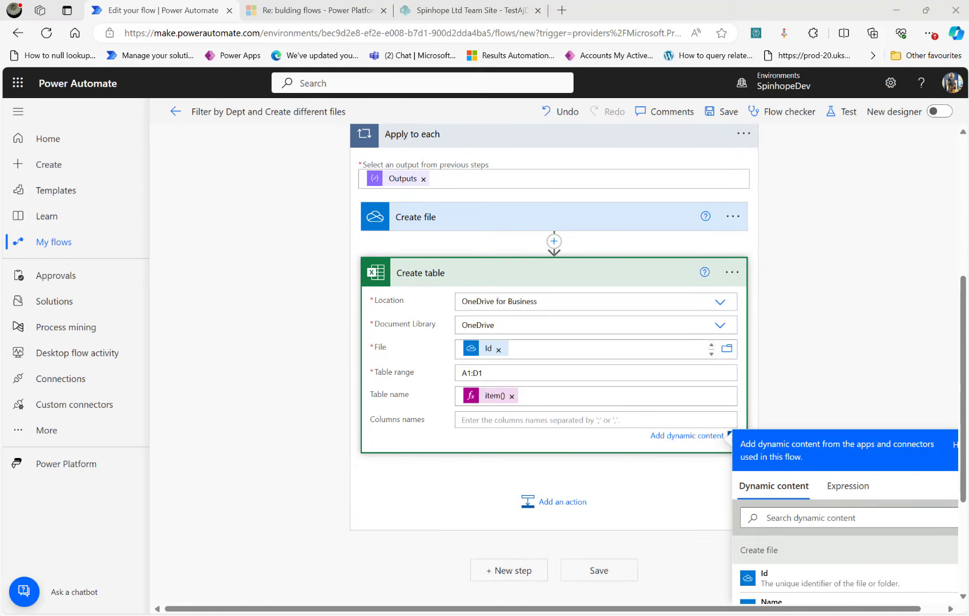
{"action": "left_click", "coordinate": [509, 422]}
{"action": "type", "text": "Id,Department,Email,Postcode"}
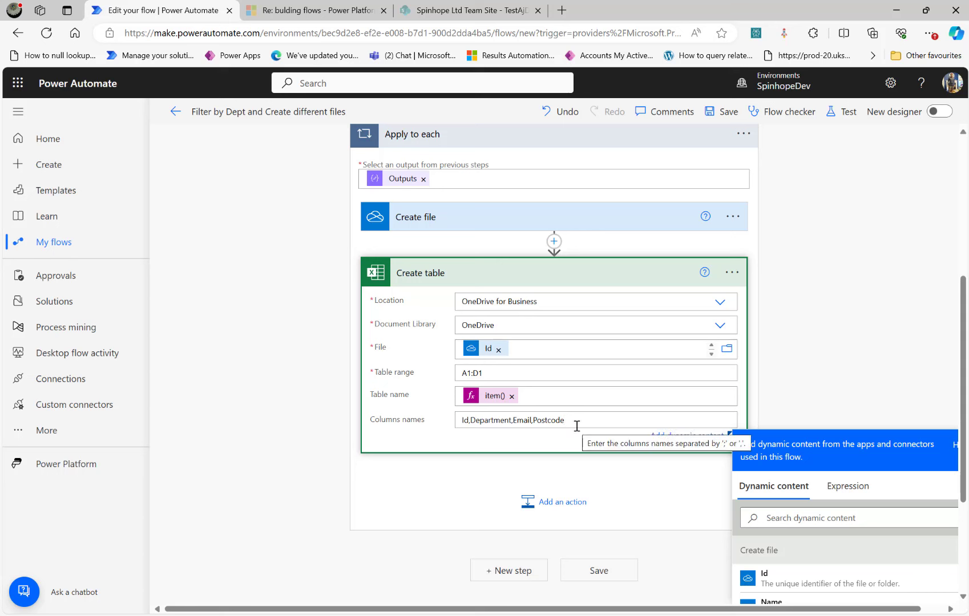
- Review the flow's actions and collapse the Apply to each loop
{"action": "scroll", "coordinate": [296, 238], "scroll_direction": "up", "scroll_amount": 5}
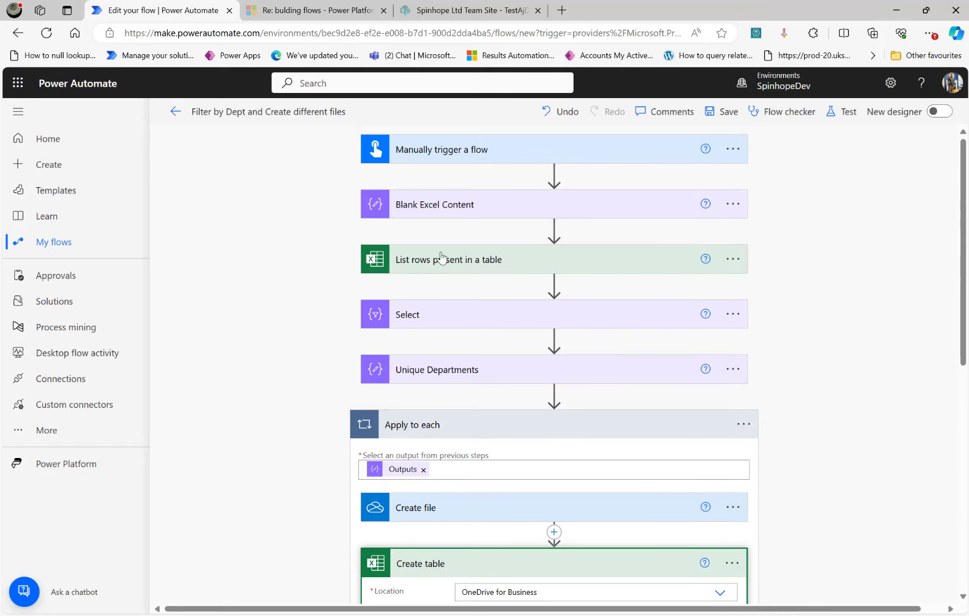
{"action": "scroll", "coordinate": [171, 342], "scroll_direction": "down", "scroll_amount": 5}
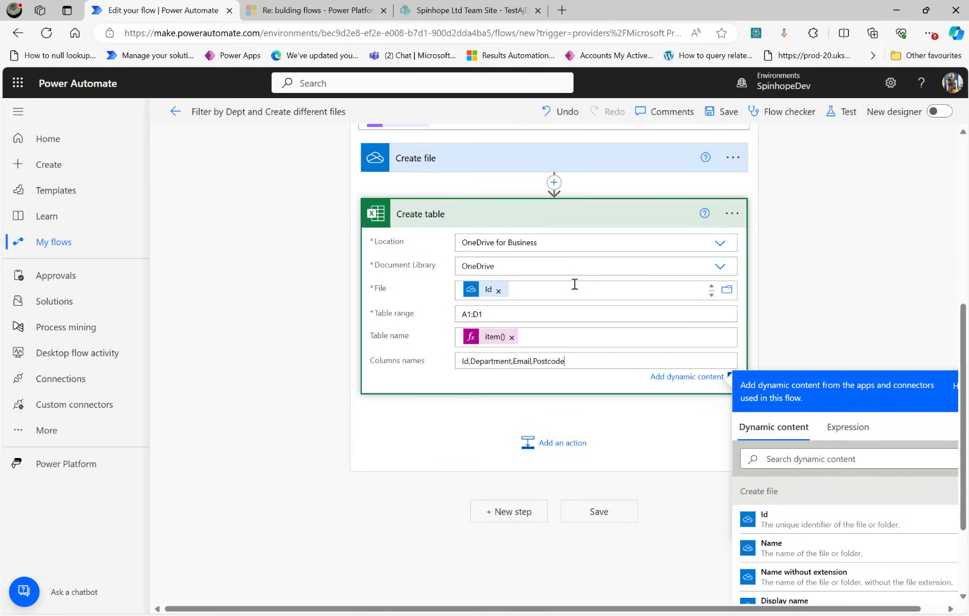
{"action": "scroll", "coordinate": [549, 286], "scroll_direction": "up", "scroll_amount": 2}
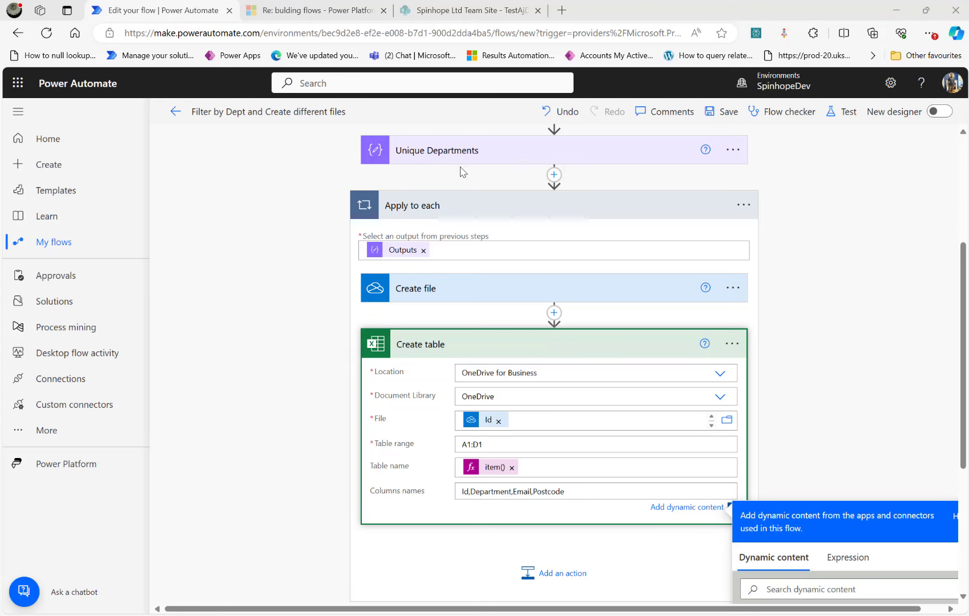
{"action": "left_click", "coordinate": [455, 206]}
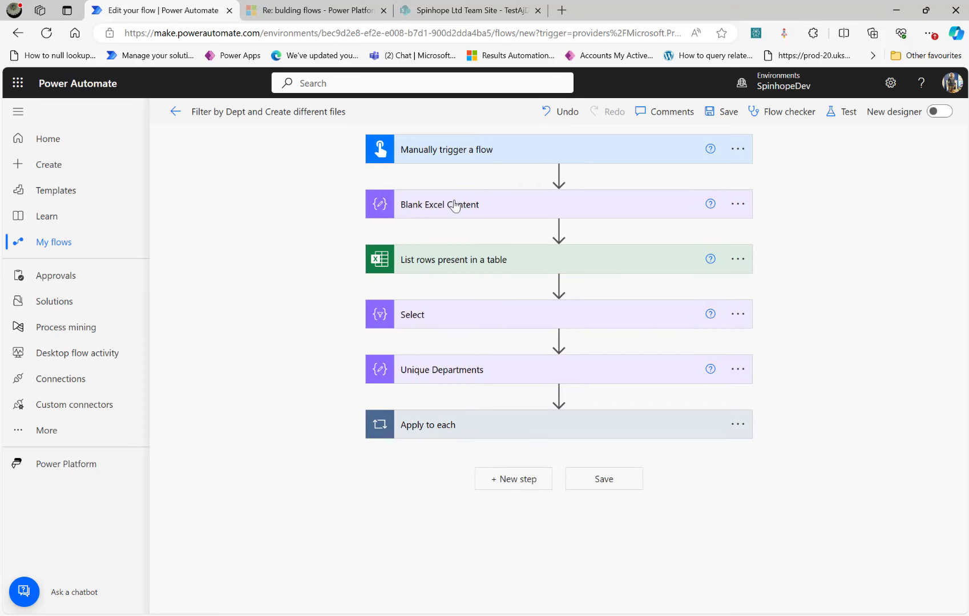
- Add the note "Create each department files" to the Apply to each loop and collapse the loop
{"action": "left_click", "coordinate": [739, 425]}
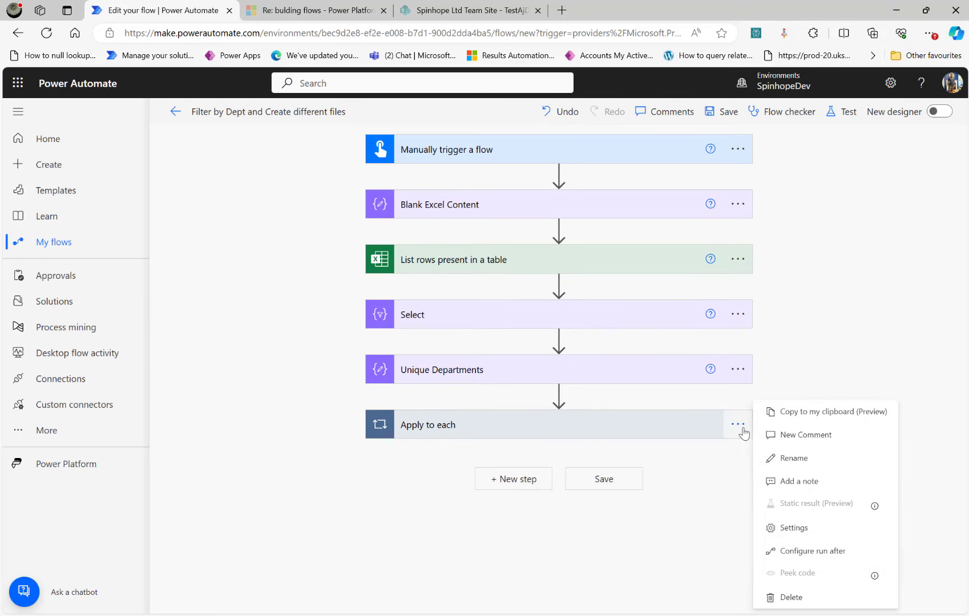
{"action": "left_click", "coordinate": [809, 482]}
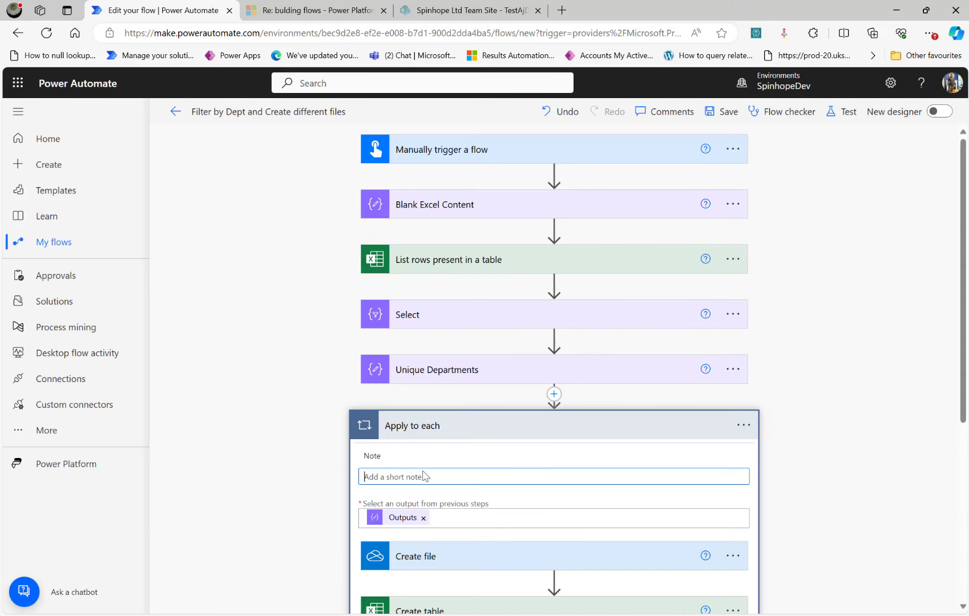
{"action": "type", "text": "Create each depa"}
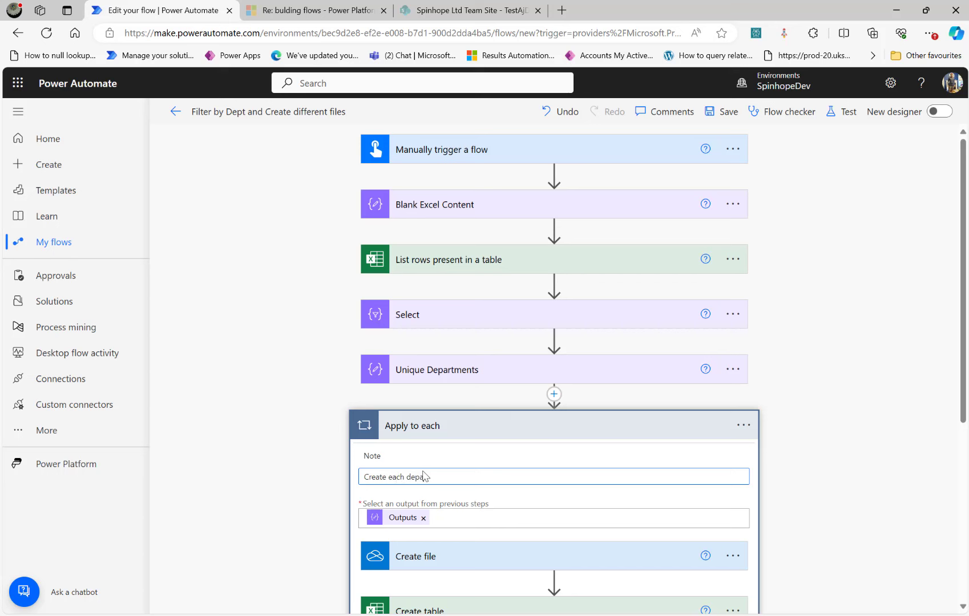
{"action": "type", "text": "rtment files"}
{"action": "left_click", "coordinate": [289, 441]}
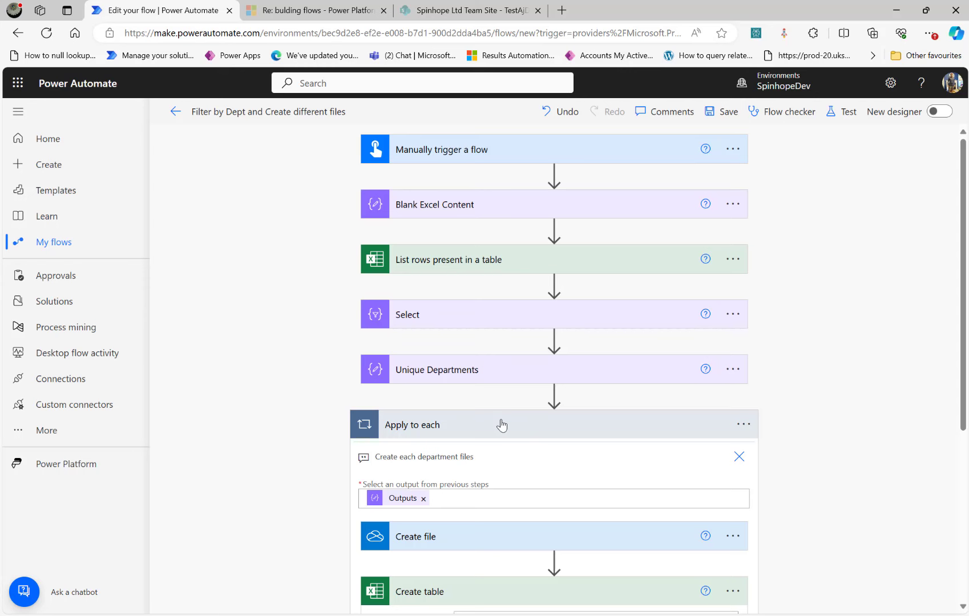
{"action": "left_click", "coordinate": [502, 425]}
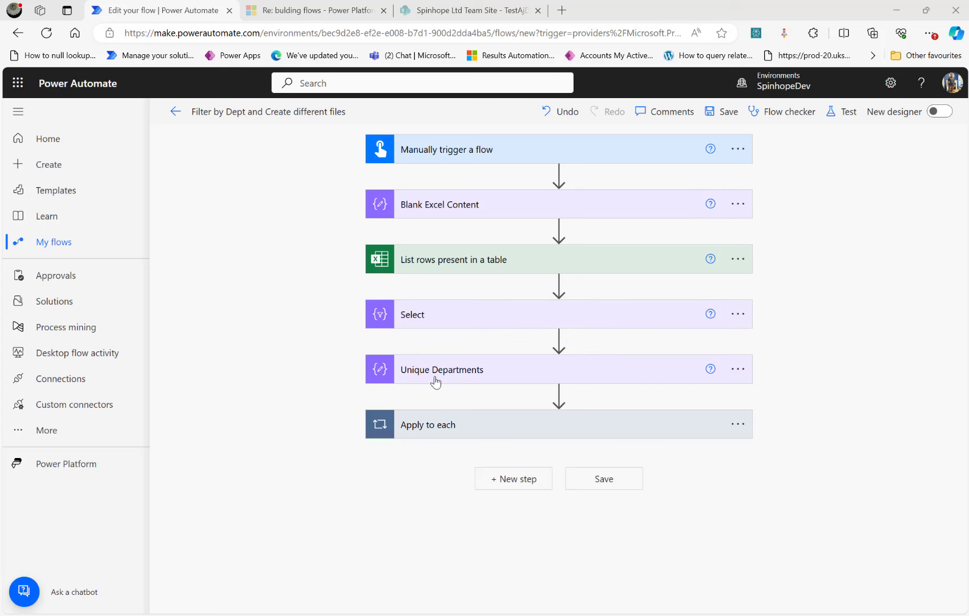
- Add a second Apply to each loop at the end of the flow that iterates over the Unique Departments Outputs
{"action": "left_click", "coordinate": [511, 485]}
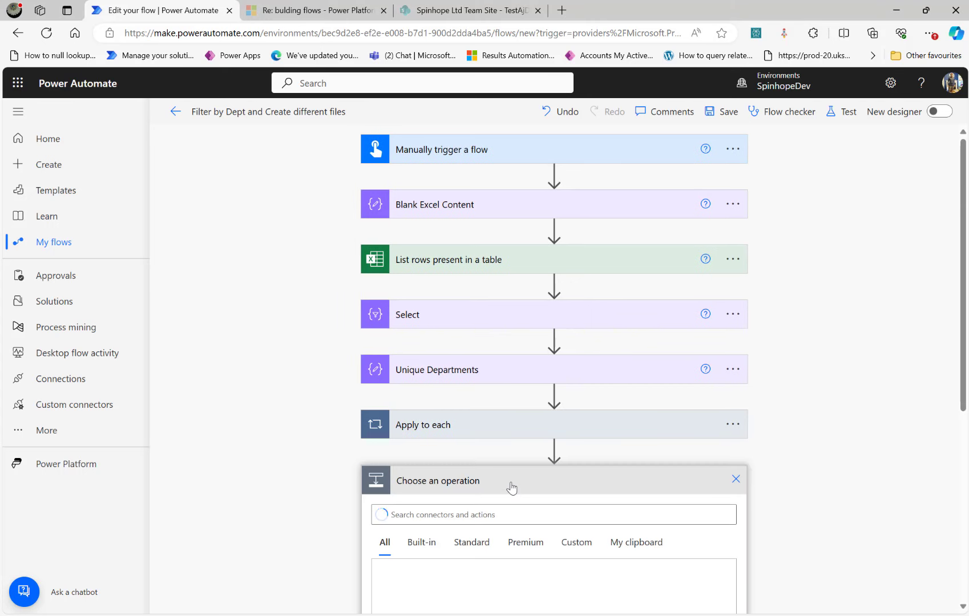
{"action": "left_click", "coordinate": [402, 594]}
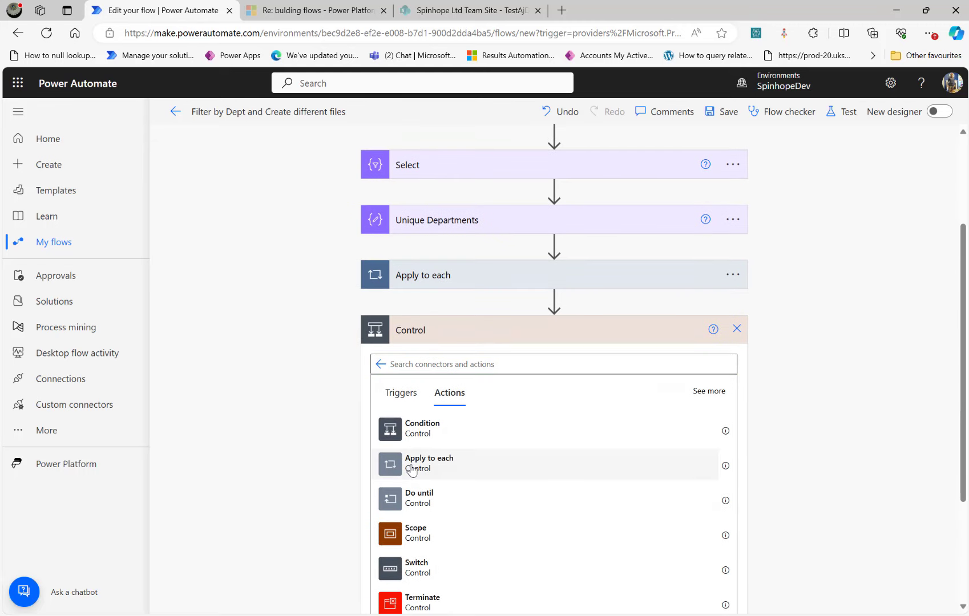
{"action": "left_click", "coordinate": [410, 469]}
{"action": "left_click", "coordinate": [462, 457]}
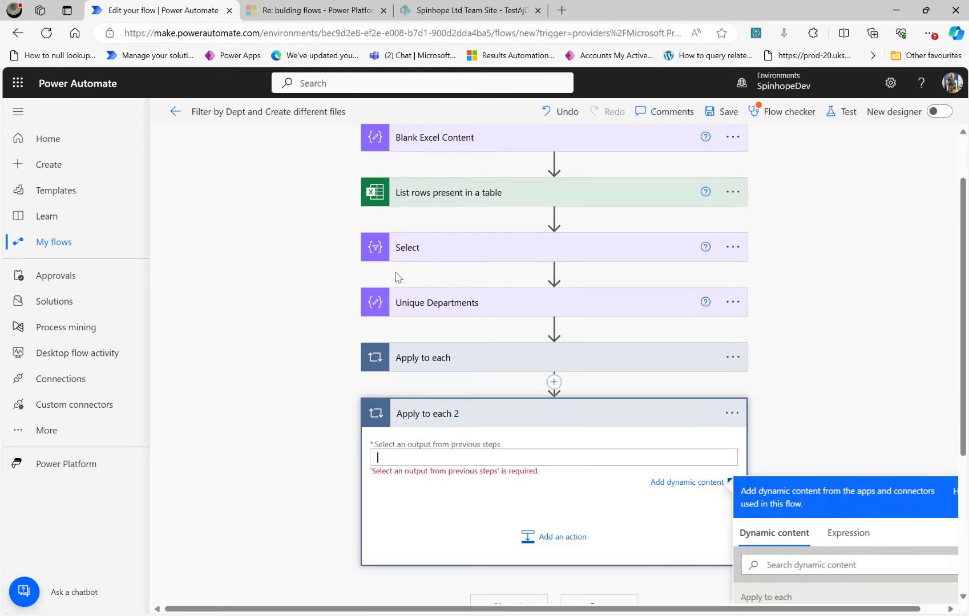
{"action": "scroll", "coordinate": [830, 503], "scroll_direction": "down", "scroll_amount": 2}
{"action": "scroll", "coordinate": [830, 503], "scroll_direction": "down", "scroll_amount": 1}
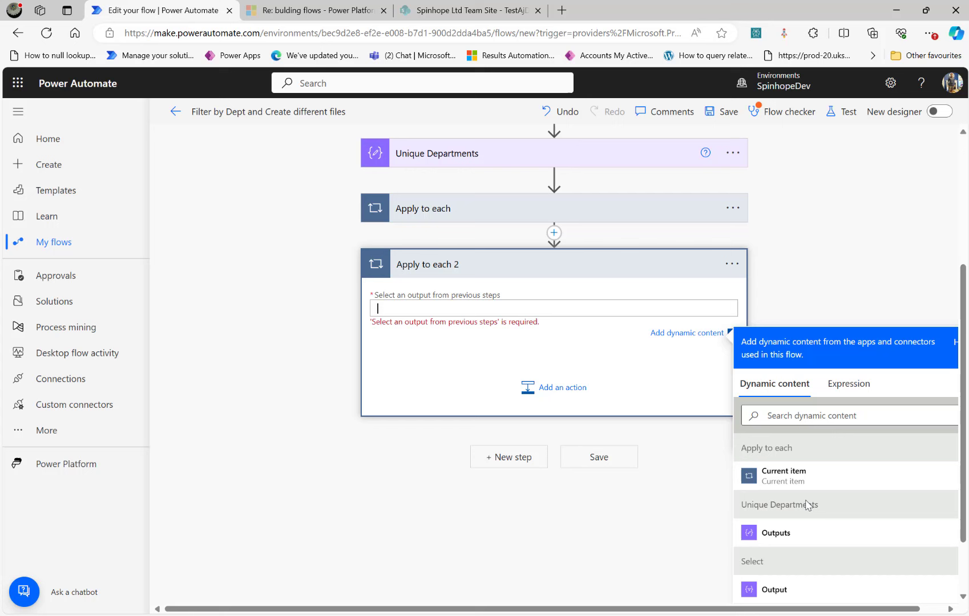
{"action": "left_click", "coordinate": [781, 535]}
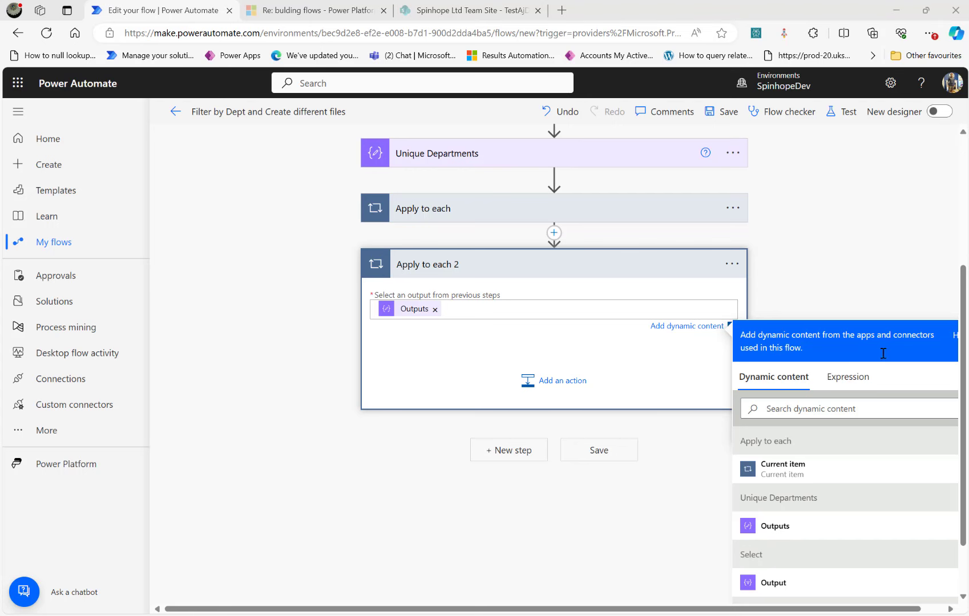
- Add a Filter array action inside Apply to each 2 with the value from List rows present in a table as its source
{"action": "left_click", "coordinate": [571, 381]}
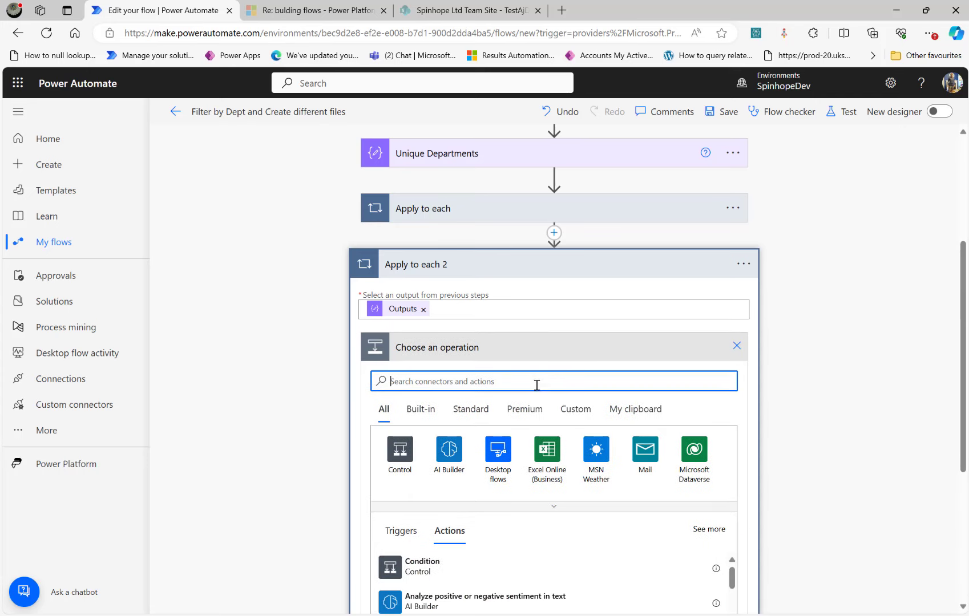
{"action": "type", "text": "f"}
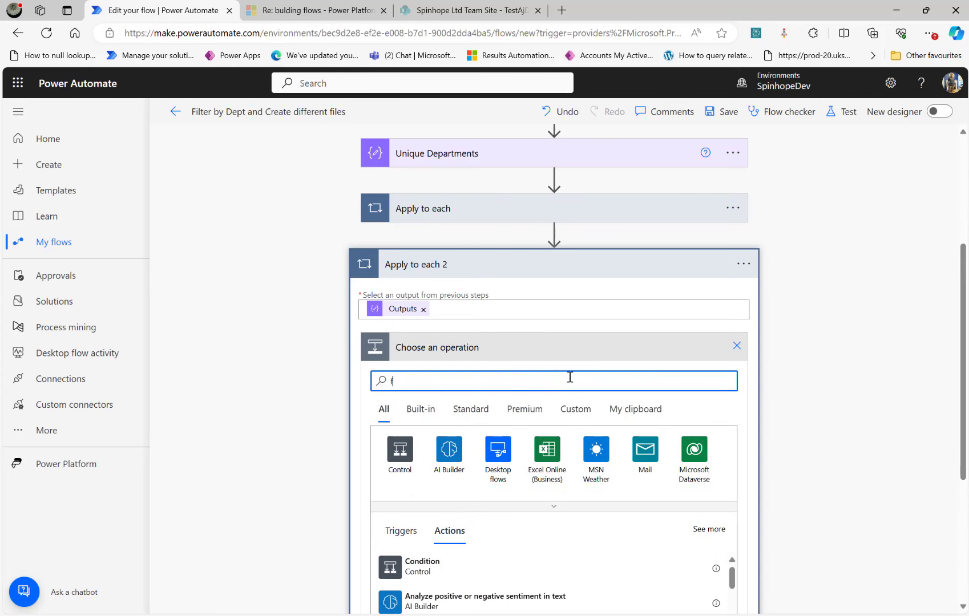
{"action": "type", "text": "ilter array"}
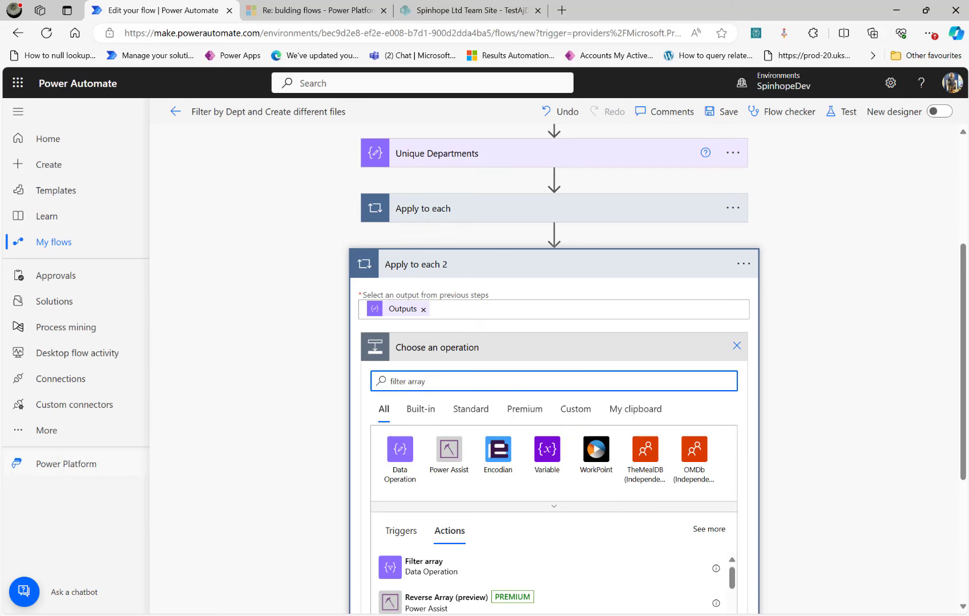
{"action": "left_click", "coordinate": [428, 571]}
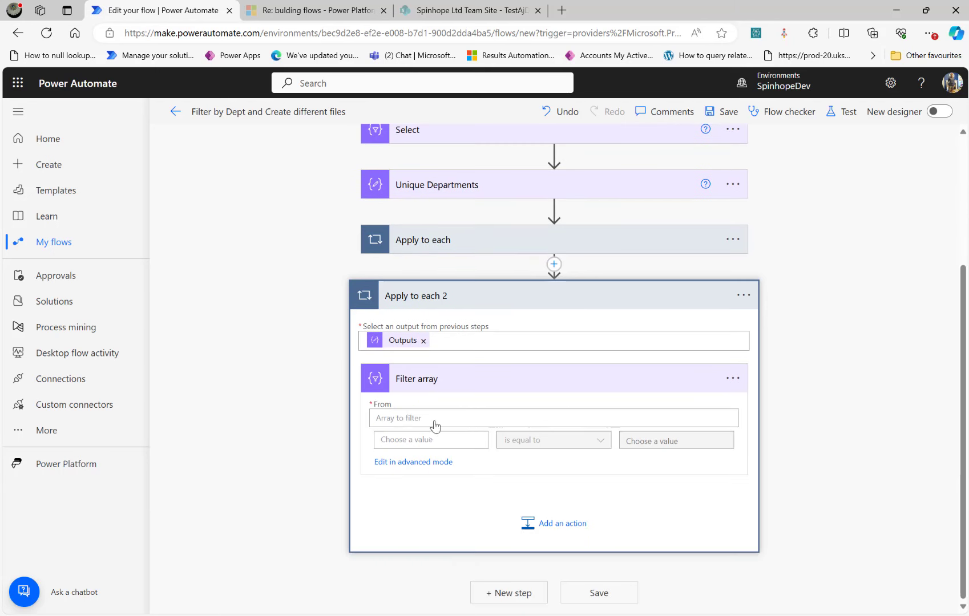
{"action": "left_click", "coordinate": [787, 484]}
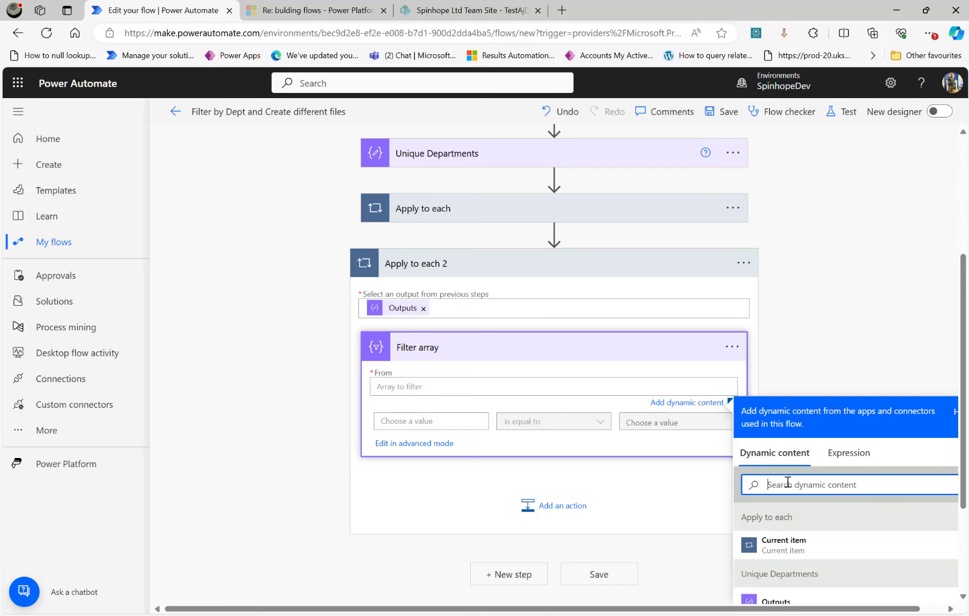
{"action": "type", "text": "values"}
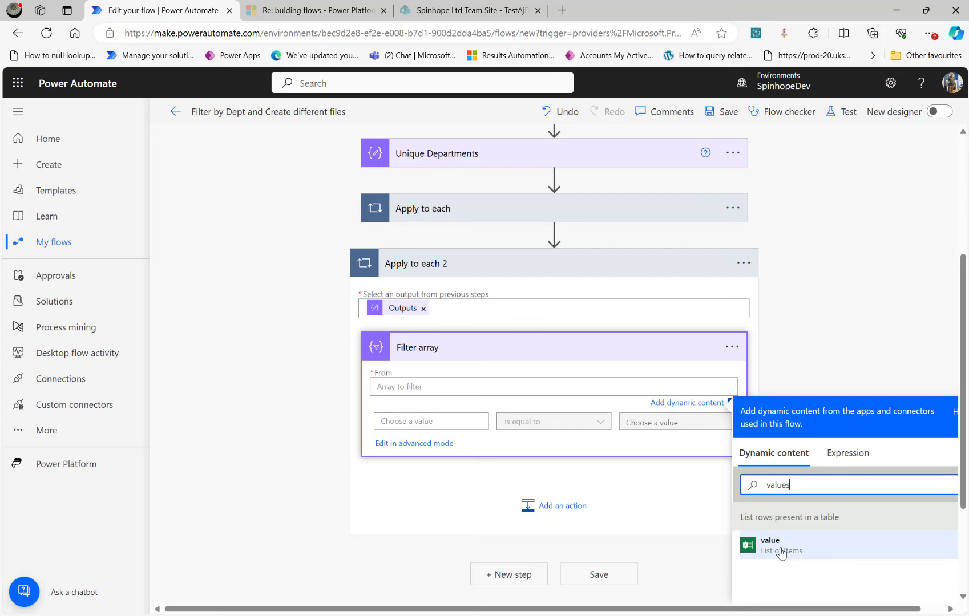
{"action": "left_click", "coordinate": [782, 552]}
- Set the Filter array condition to Department is equal to the expression item()
{"action": "left_click", "coordinate": [435, 424]}
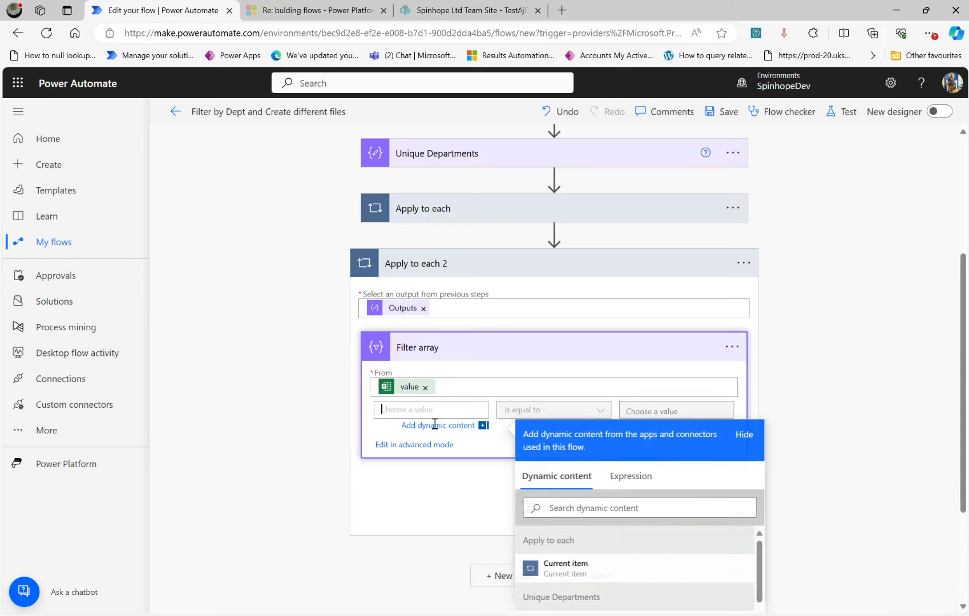
{"action": "left_click", "coordinate": [616, 508]}
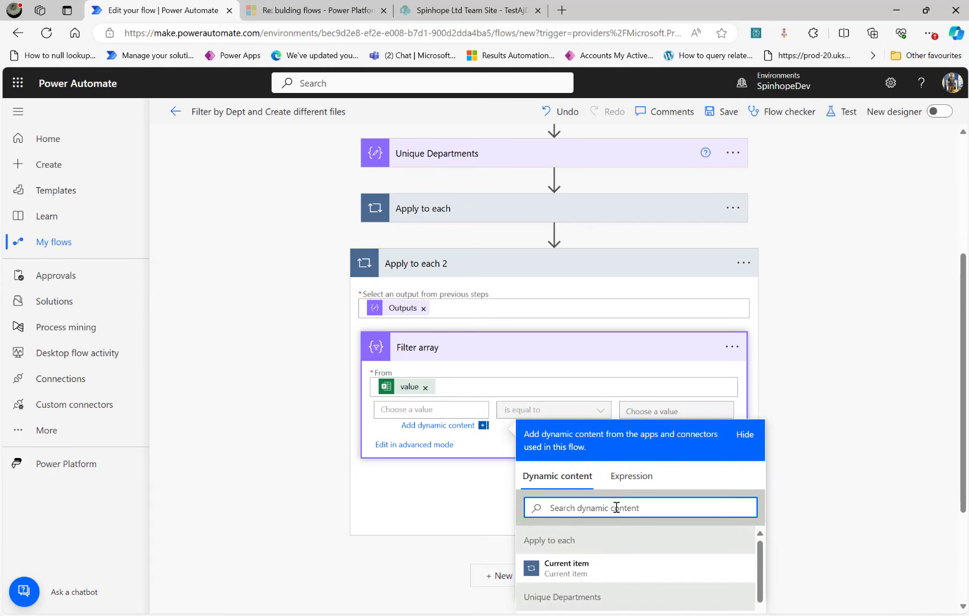
{"action": "type", "text": "depat"}
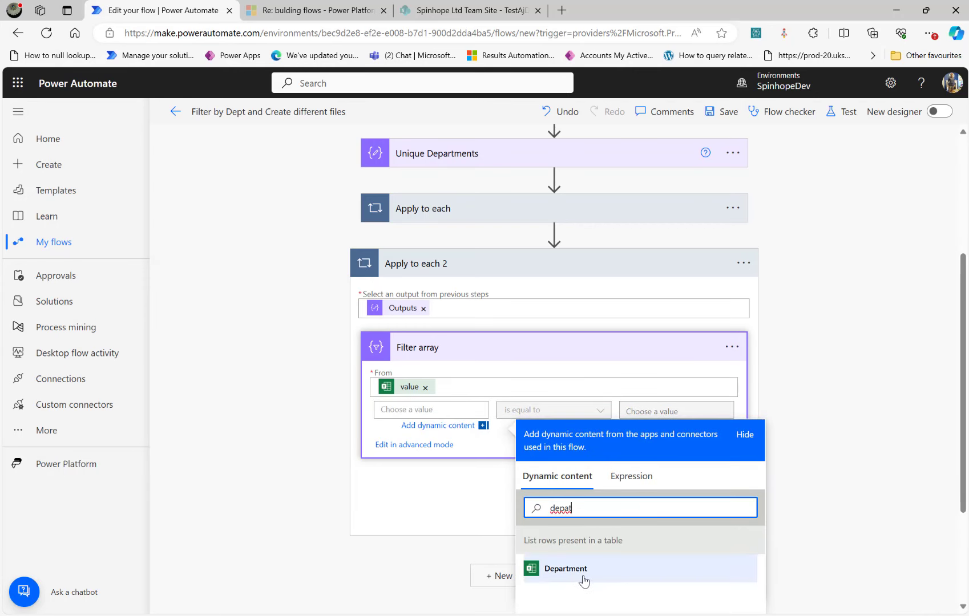
{"action": "left_click", "coordinate": [584, 578]}
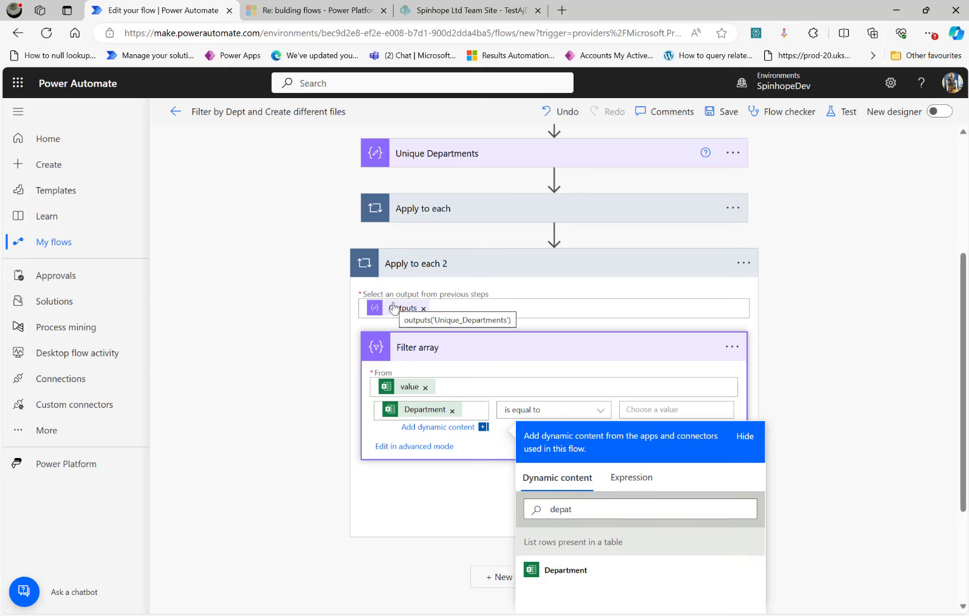
{"action": "left_click", "coordinate": [639, 404]}
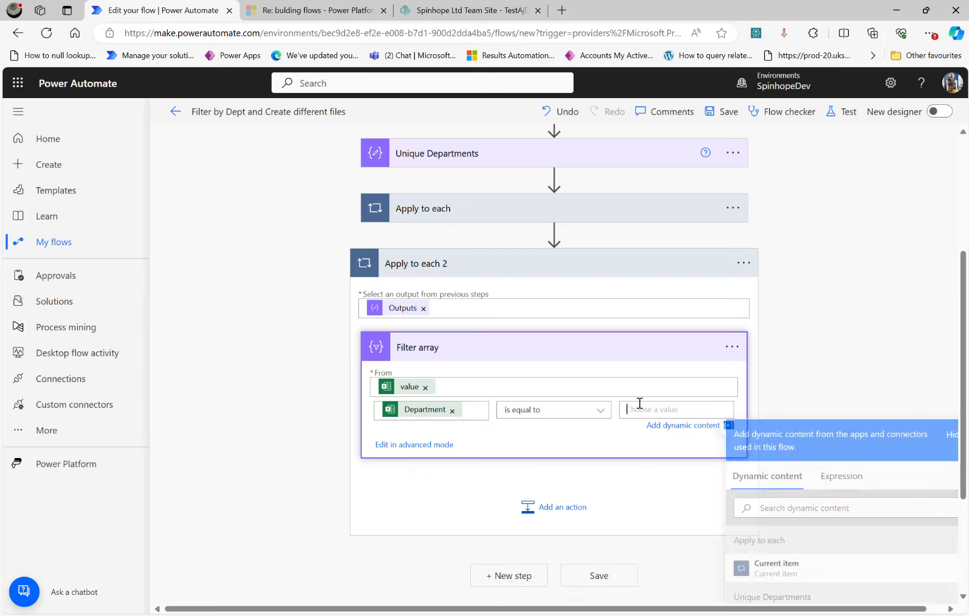
{"action": "left_click", "coordinate": [842, 491]}
{"action": "type", "text": "item"}
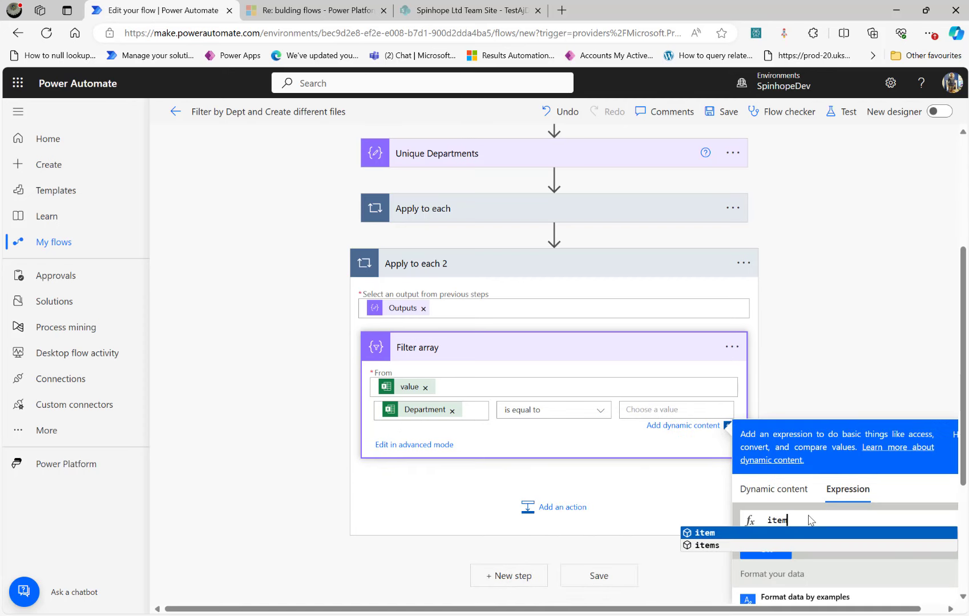
{"action": "type", "text": "()"}
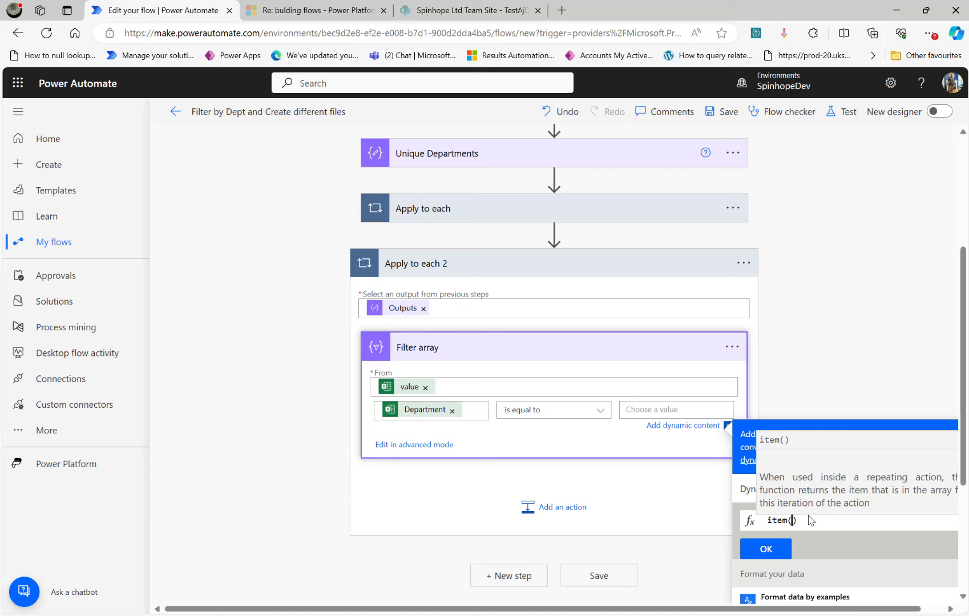
{"action": "left_click", "coordinate": [772, 549]}
{"action": "left_click", "coordinate": [597, 103]}
{"action": "left_click", "coordinate": [766, 551]}
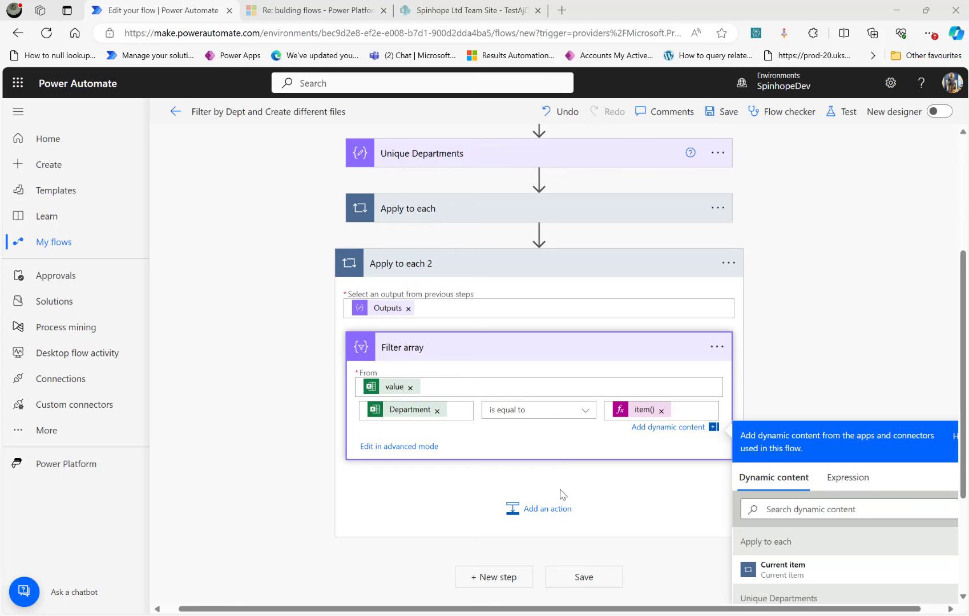
- Add a Compose action below Filter array and rename it Dept Excel File Location
{"action": "left_click", "coordinate": [528, 509]}
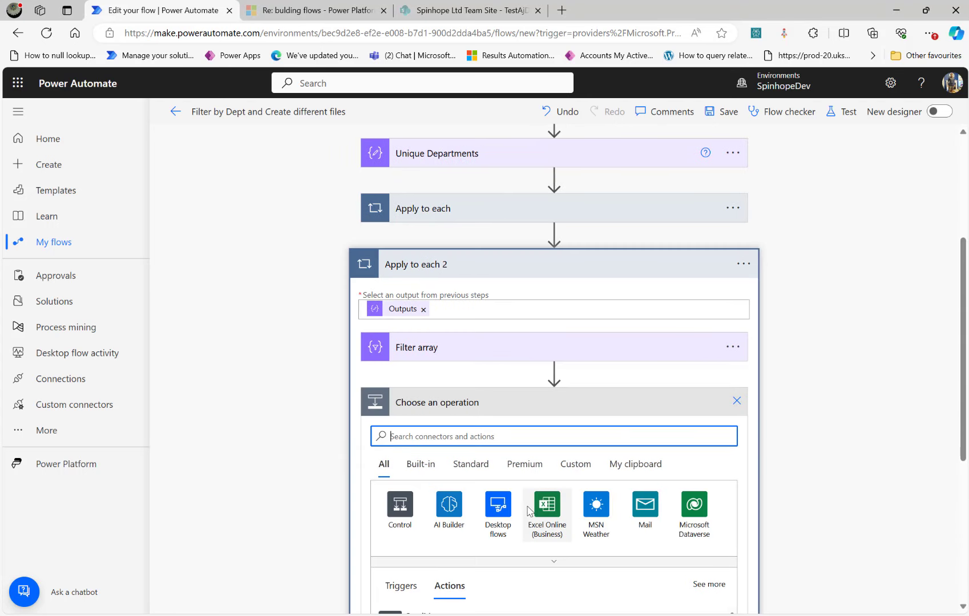
{"action": "type", "text": "compose"}
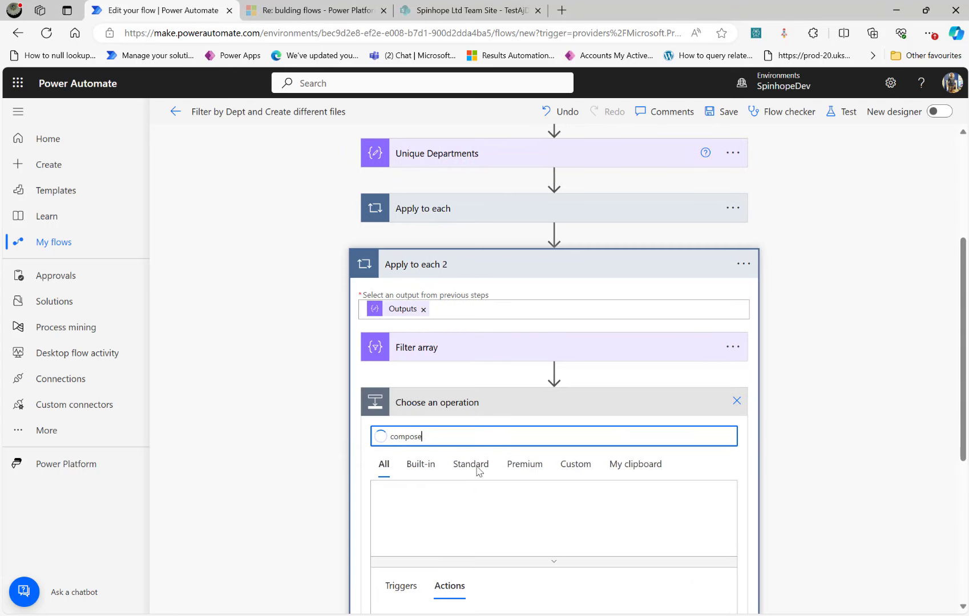
{"action": "scroll", "coordinate": [403, 535], "scroll_direction": "down", "scroll_amount": 1}
{"action": "scroll", "coordinate": [403, 534], "scroll_direction": "down", "scroll_amount": 1}
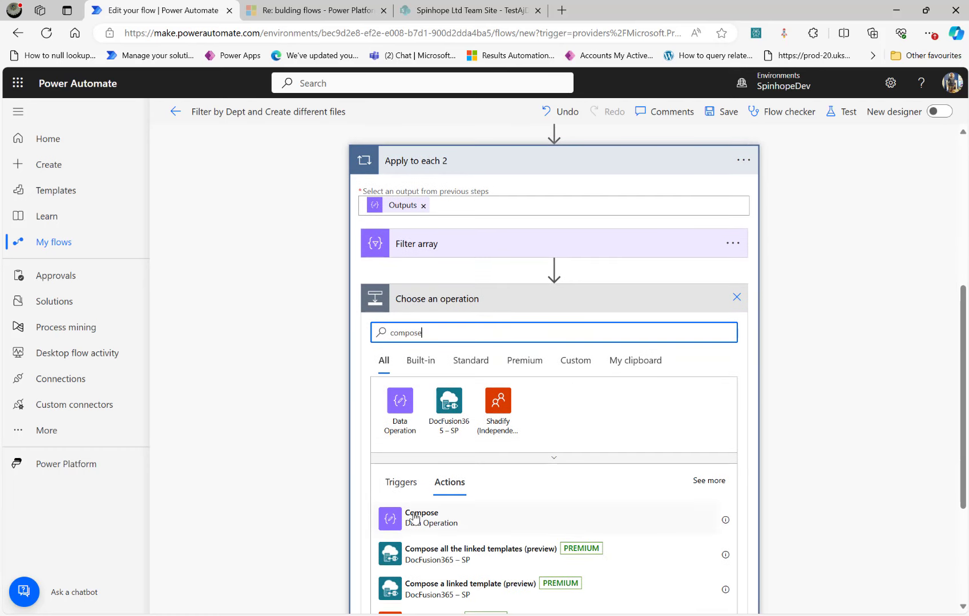
{"action": "left_click", "coordinate": [414, 524]}
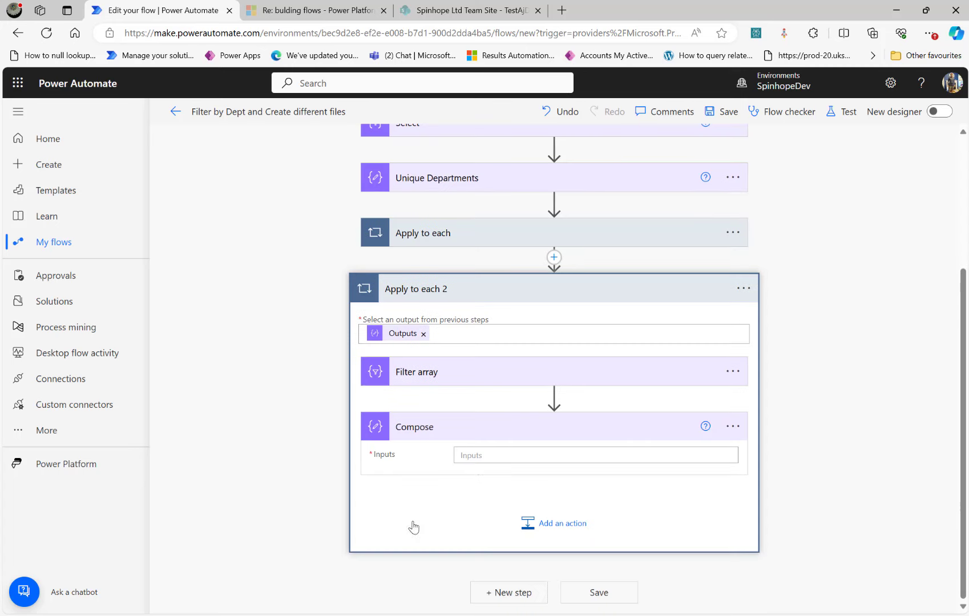
{"action": "left_click", "coordinate": [733, 427]}
{"action": "left_click", "coordinate": [810, 460]}
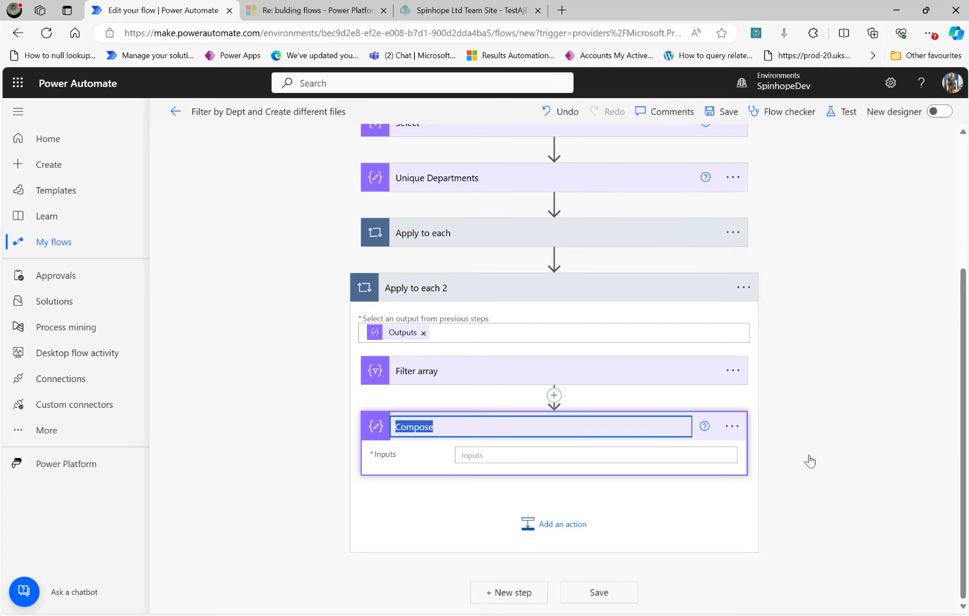
{"action": "type", "text": "File"}
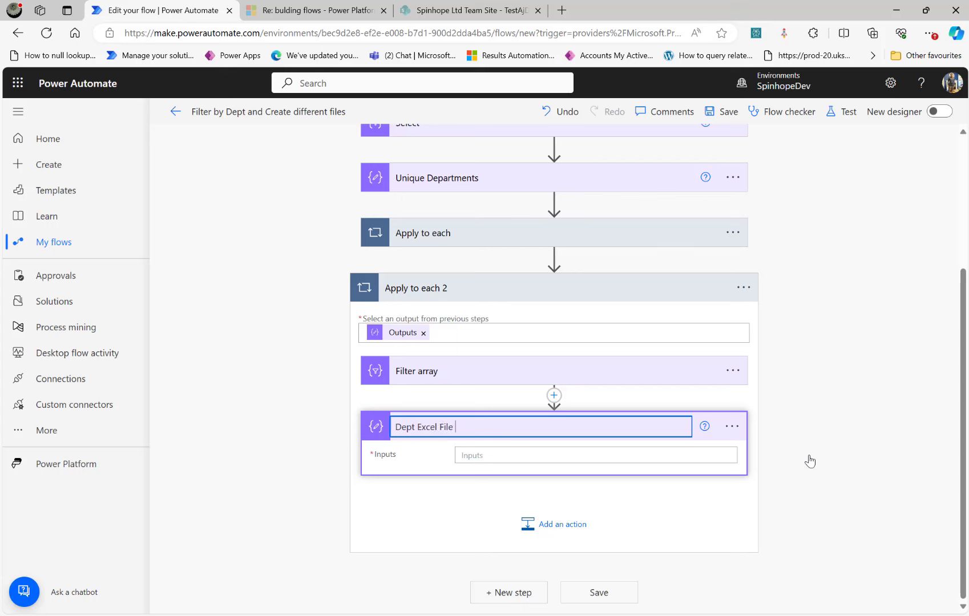
{"action": "type", "text": "Location"}
- Set the Dept Excel File Location inputs to /Demo/, the expression item() and the extension .xlsx
{"action": "left_click", "coordinate": [570, 452]}
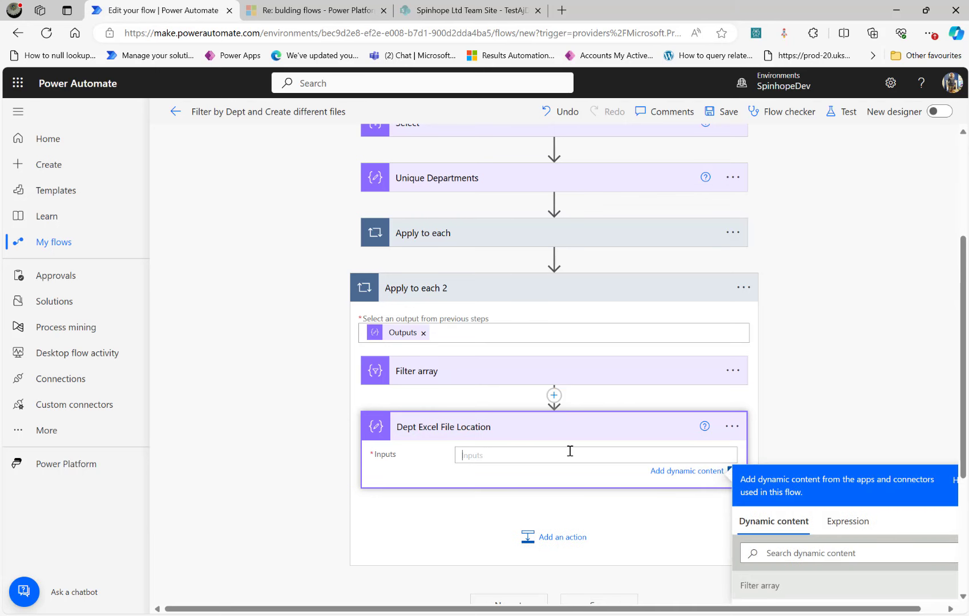
{"action": "type", "text": "/Demo/"}
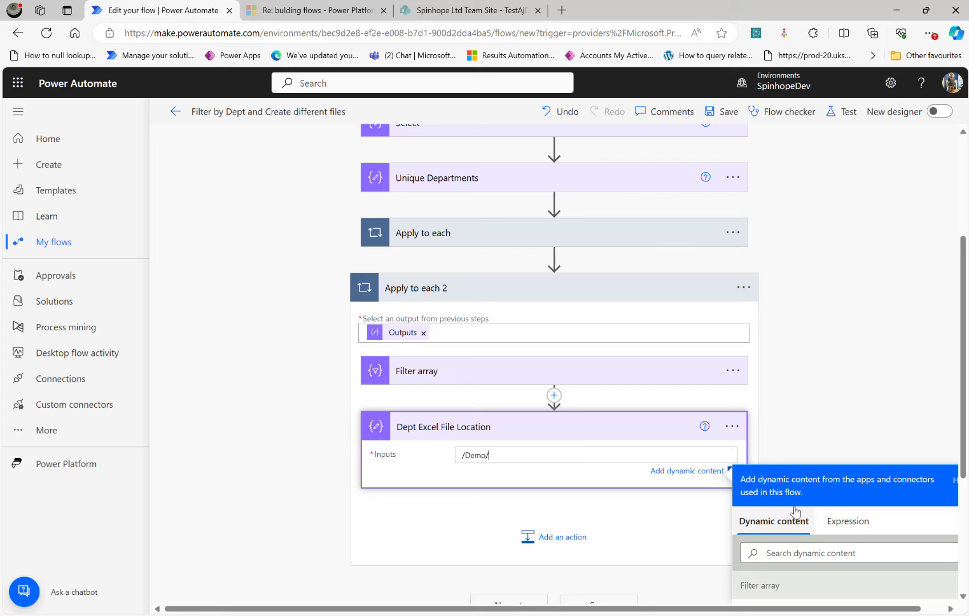
{"action": "left_click", "coordinate": [836, 520]}
{"action": "type", "text": "item90"}
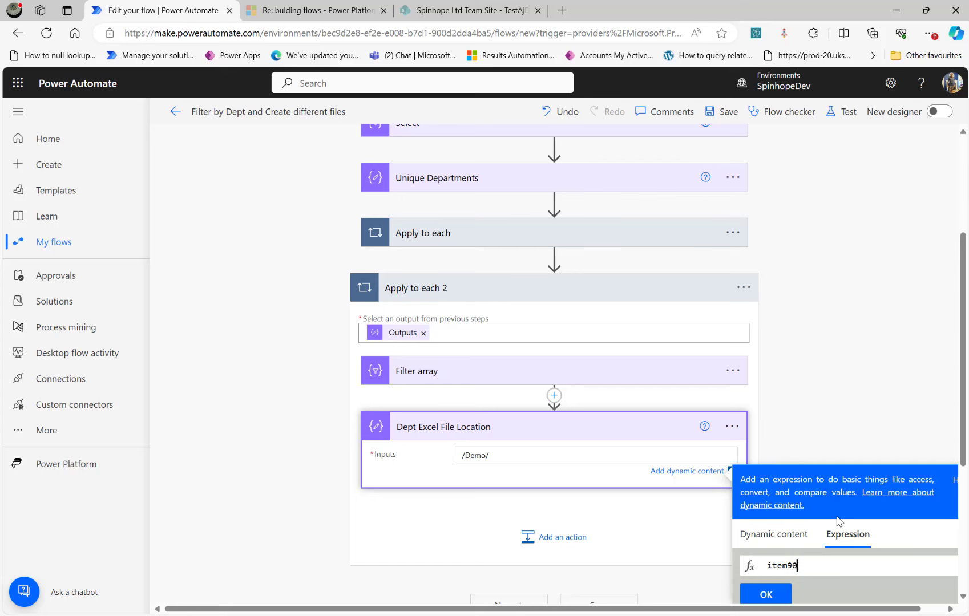
{"action": "key", "text": "BackSpace"}
{"action": "type", "text": "()"}
{"action": "left_click", "coordinate": [771, 594]}
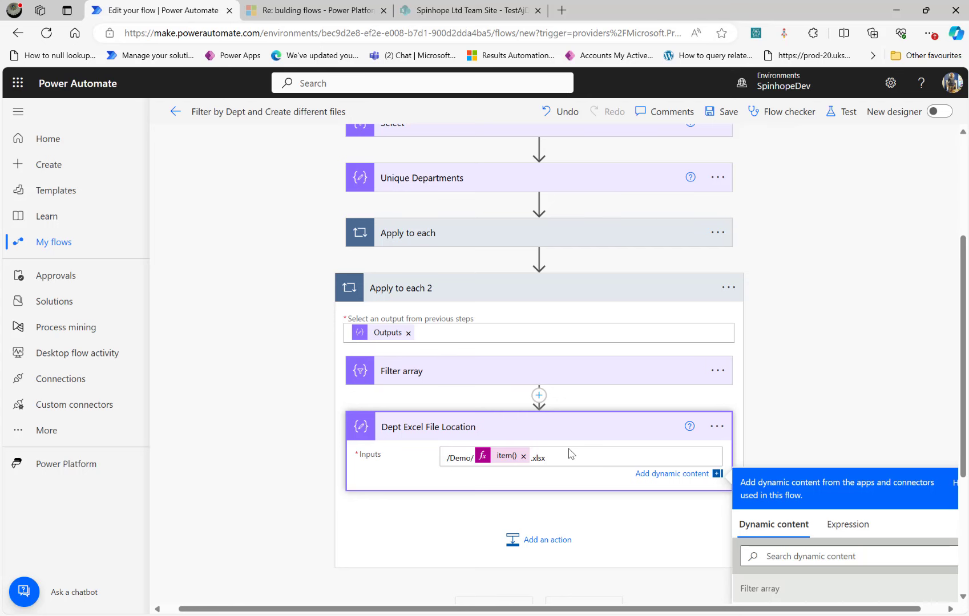
{"action": "scroll", "coordinate": [485, 422], "scroll_direction": "down", "scroll_amount": 3}
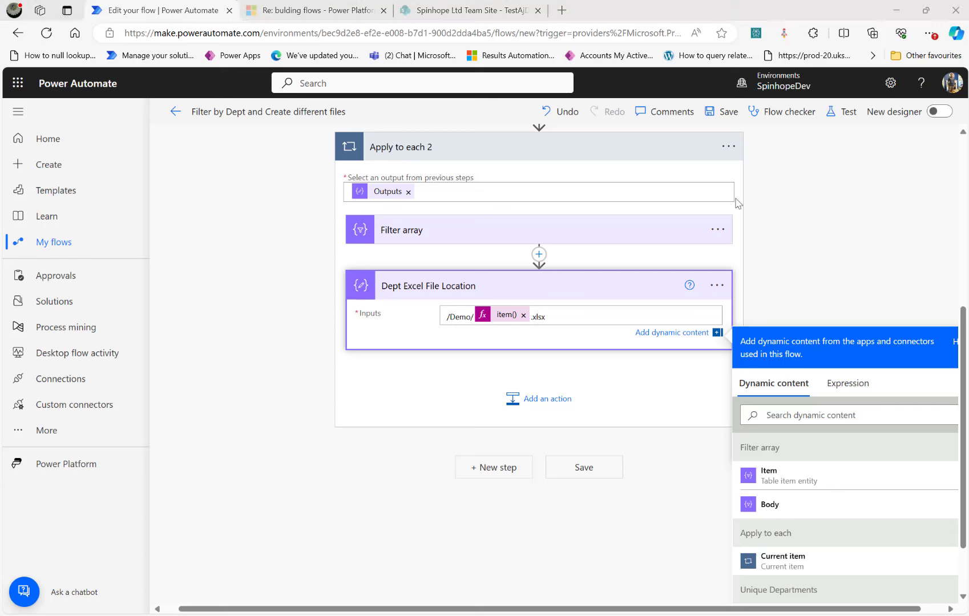
- Add a nested Apply to each control below Dept Excel File Location inside Apply to each 2
{"action": "left_click", "coordinate": [486, 230]}
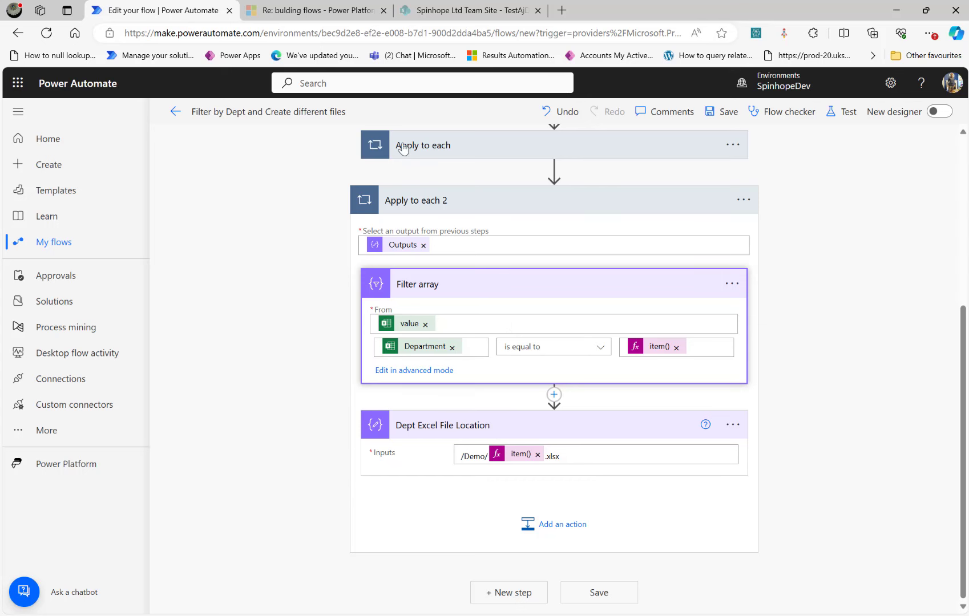
{"action": "left_click", "coordinate": [510, 287]}
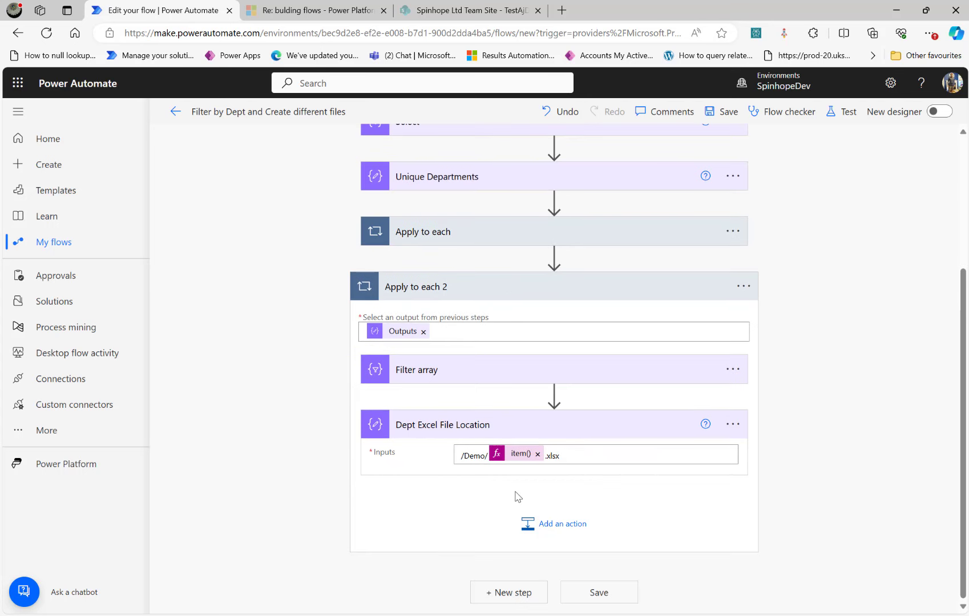
{"action": "left_click", "coordinate": [502, 426]}
{"action": "left_click", "coordinate": [529, 524]}
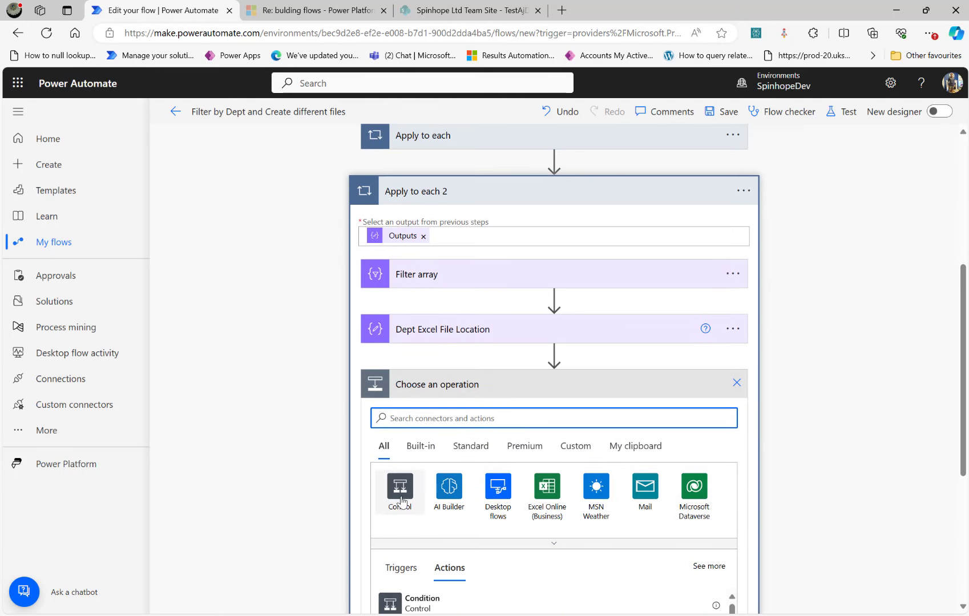
{"action": "left_click", "coordinate": [399, 497]}
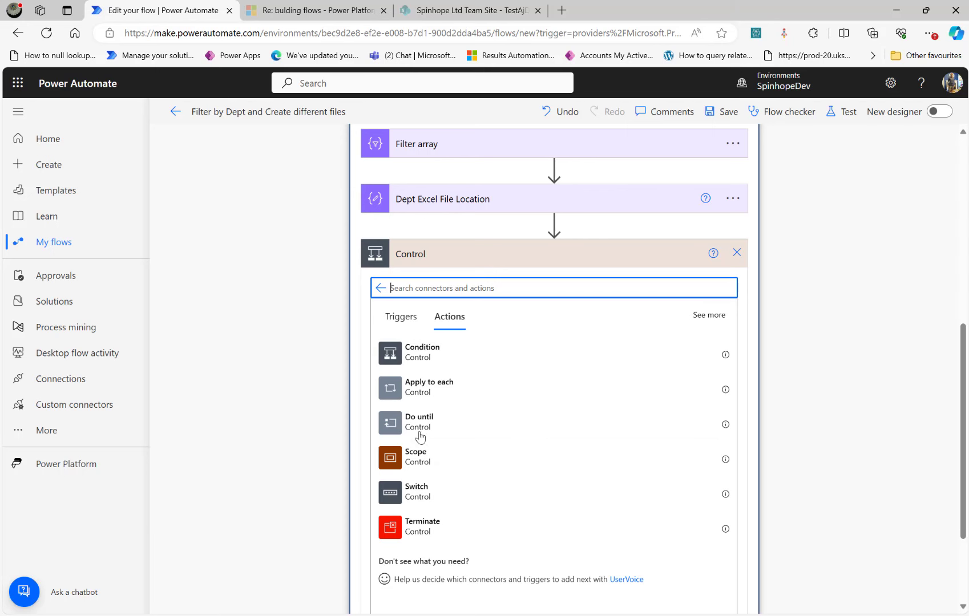
{"action": "left_click", "coordinate": [417, 385]}
{"action": "left_click", "coordinate": [433, 379]}
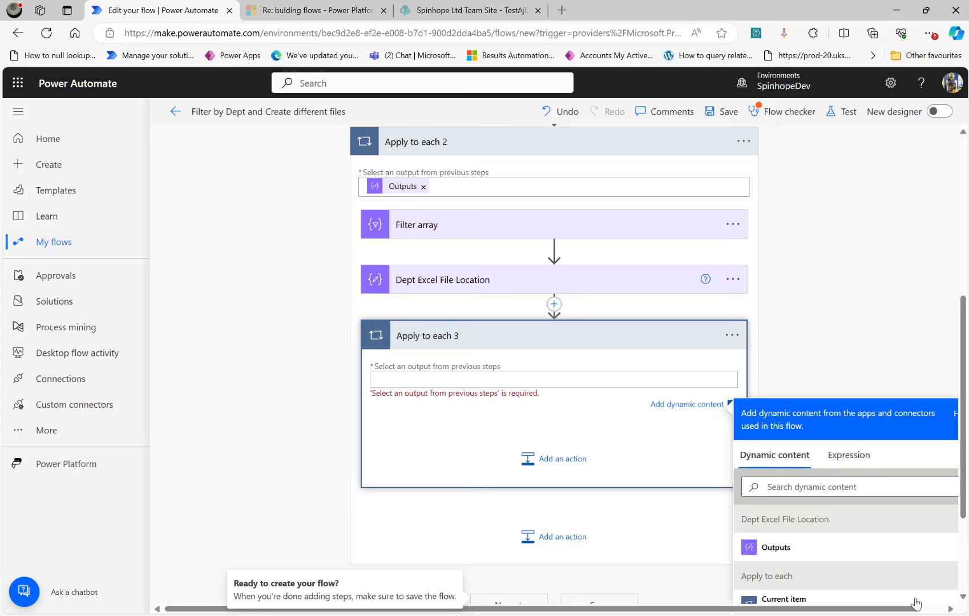
- Set the input of Apply to each 3 to the Body output of Filter array
{"action": "left_click", "coordinate": [802, 489]}
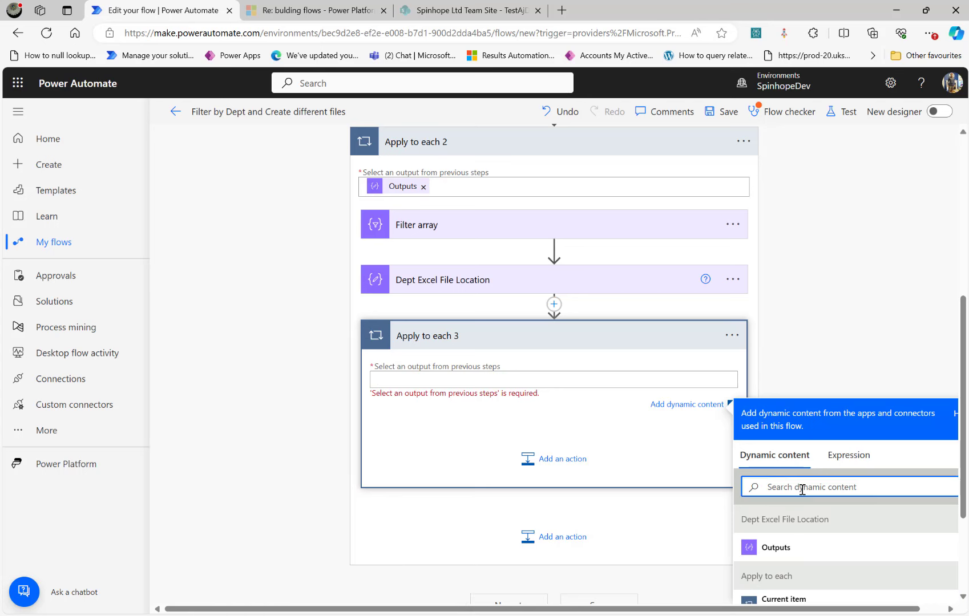
{"action": "type", "text": "body"}
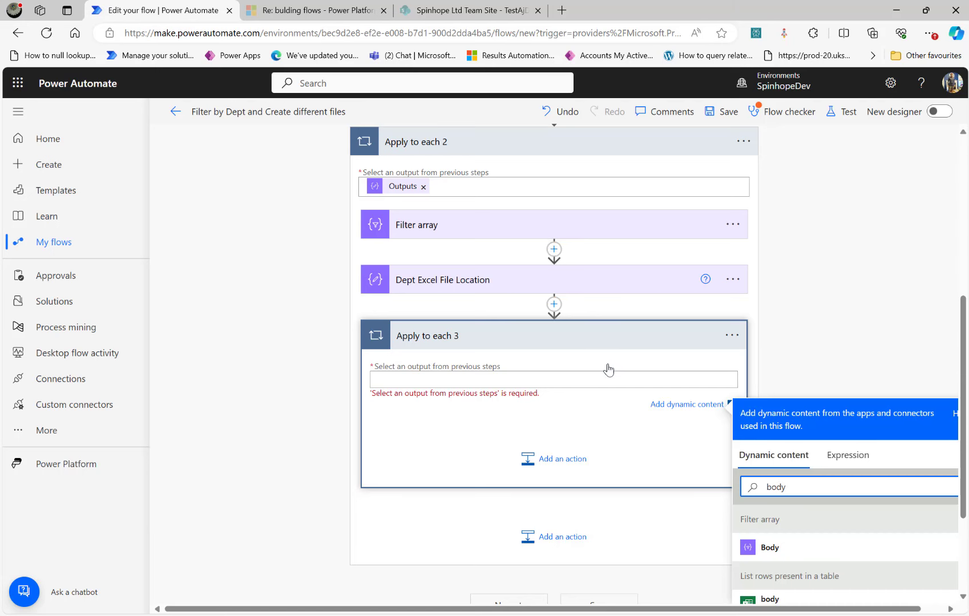
{"action": "left_click", "coordinate": [768, 548]}
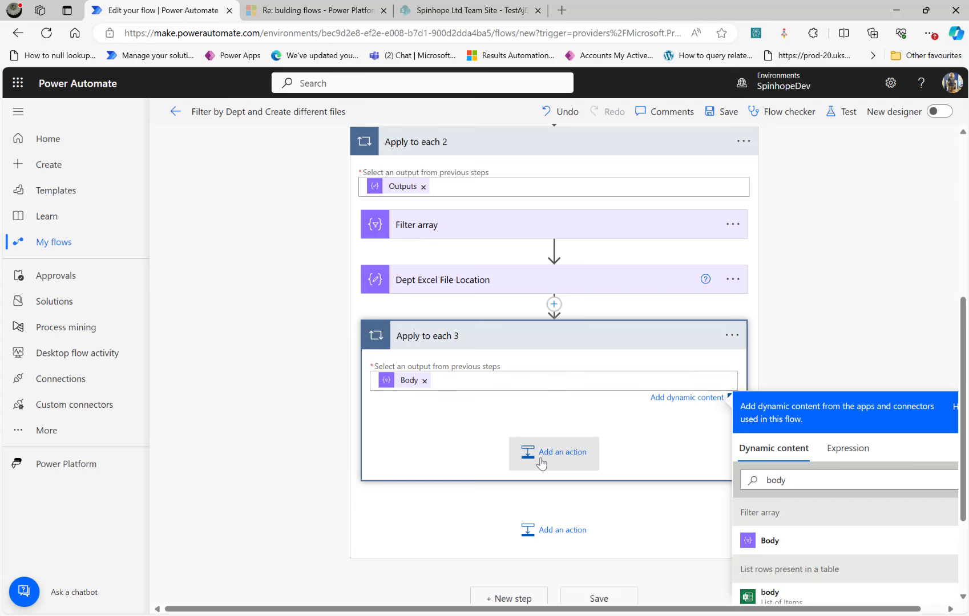
- Add the Excel Online (Business) action Add a row into a table inside Apply to each 3
{"action": "left_click", "coordinate": [541, 464]}
{"action": "left_click", "coordinate": [555, 533]}
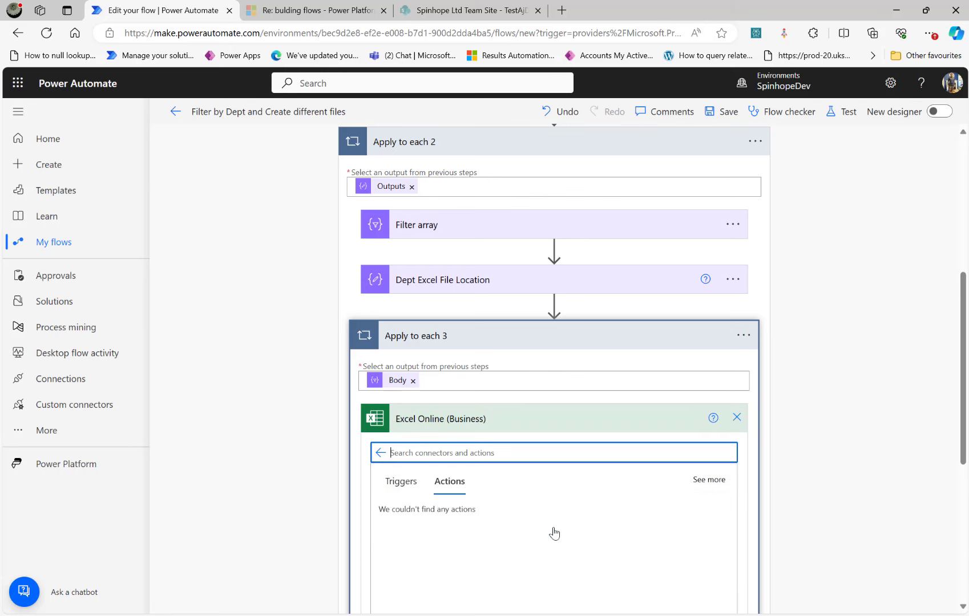
{"action": "type", "text": "add"}
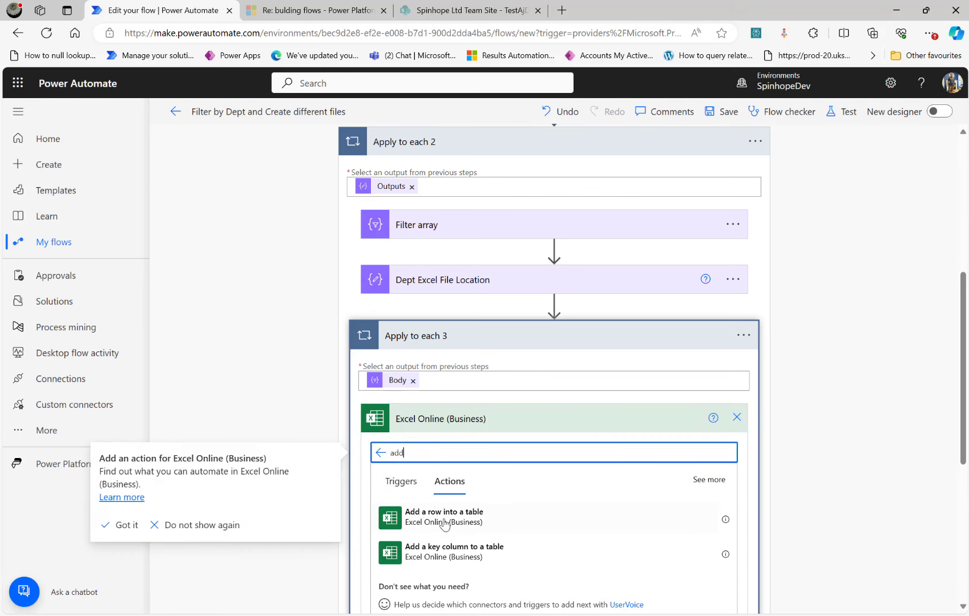
{"action": "left_click", "coordinate": [440, 523]}
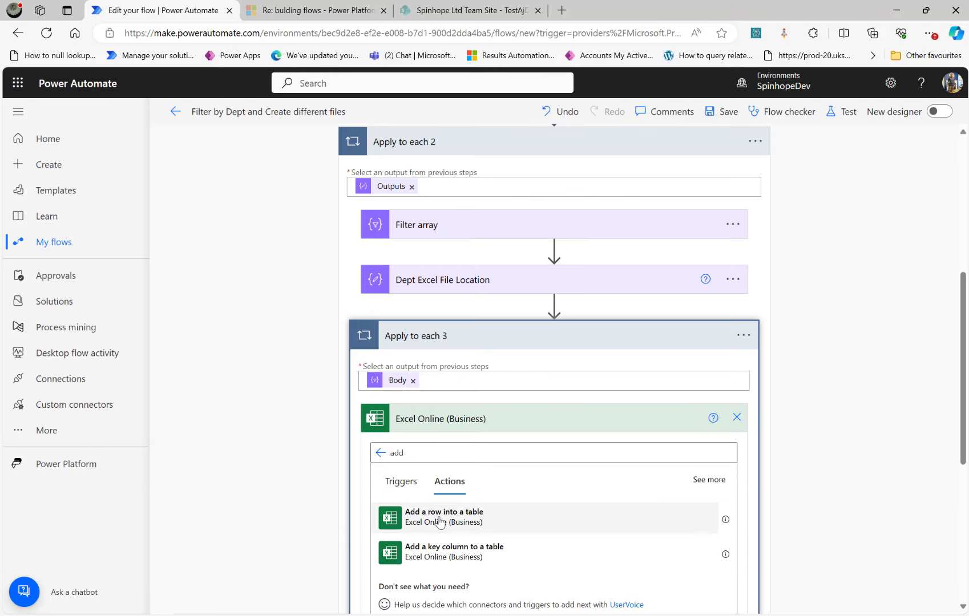
{"action": "left_click", "coordinate": [440, 519]}
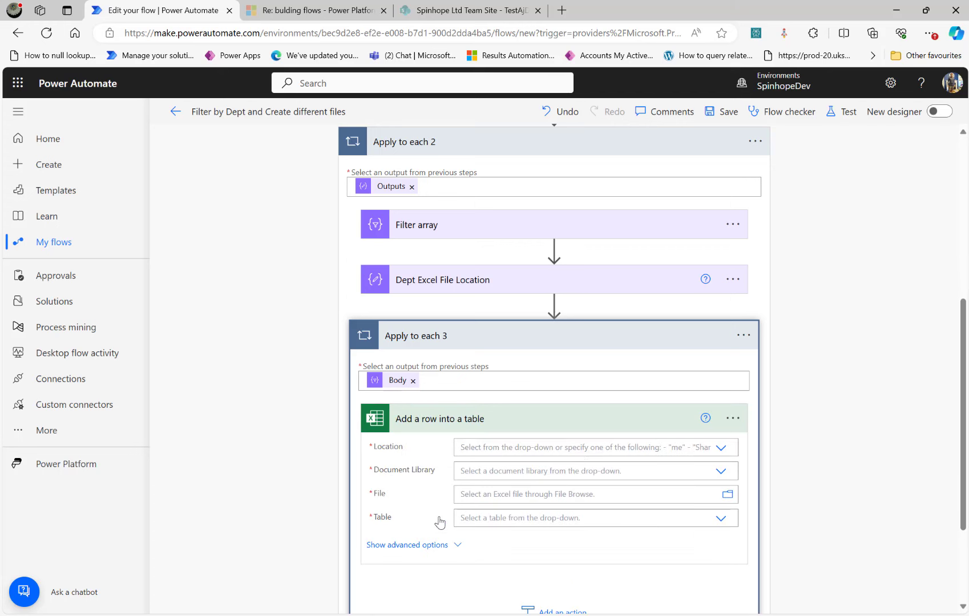
- Set the Add a row into a table location to OneDrive for Business and its document library to OneDrive
{"action": "left_click", "coordinate": [721, 453]}
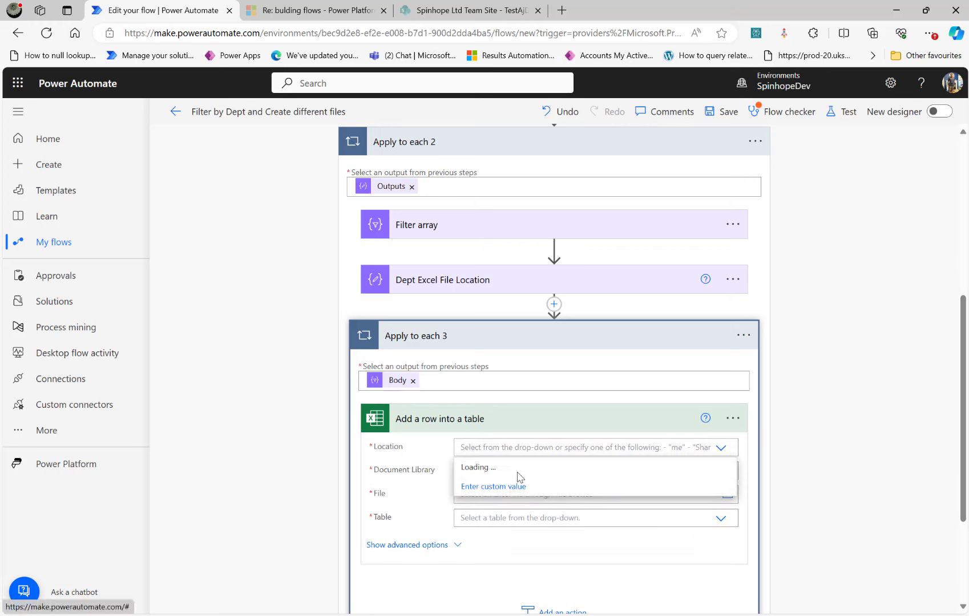
{"action": "left_click", "coordinate": [546, 469]}
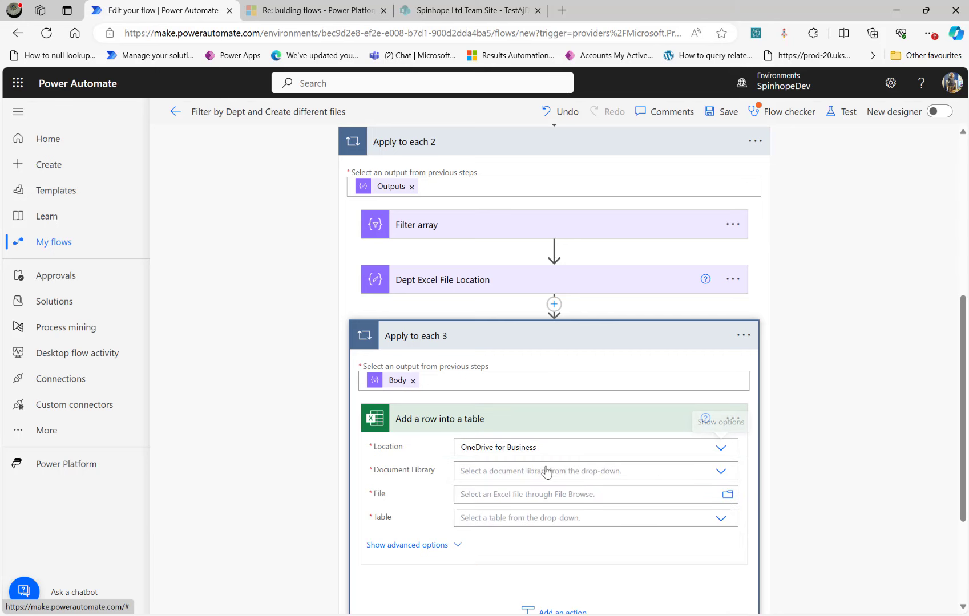
{"action": "left_click", "coordinate": [721, 472]}
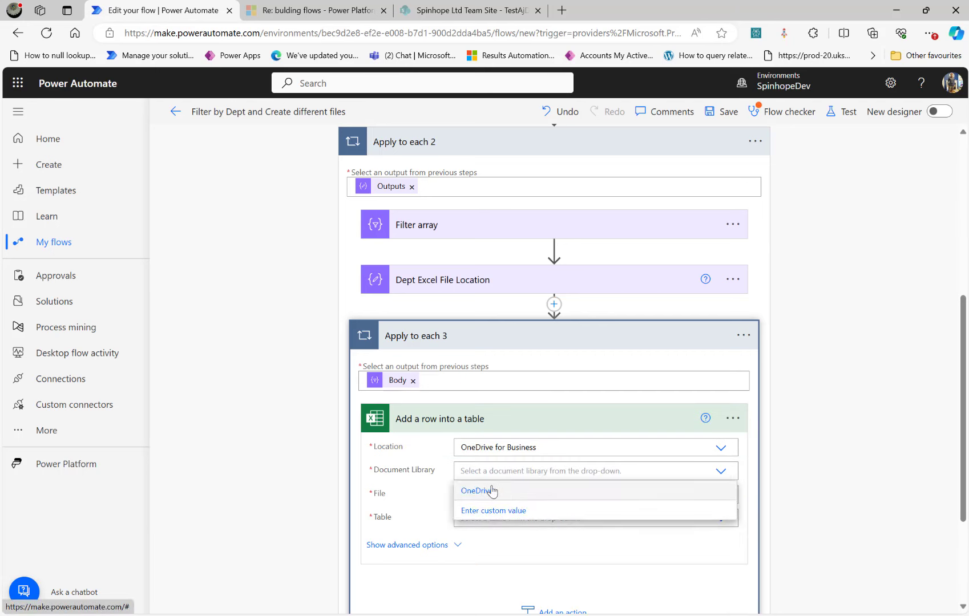
{"action": "left_click", "coordinate": [490, 492]}
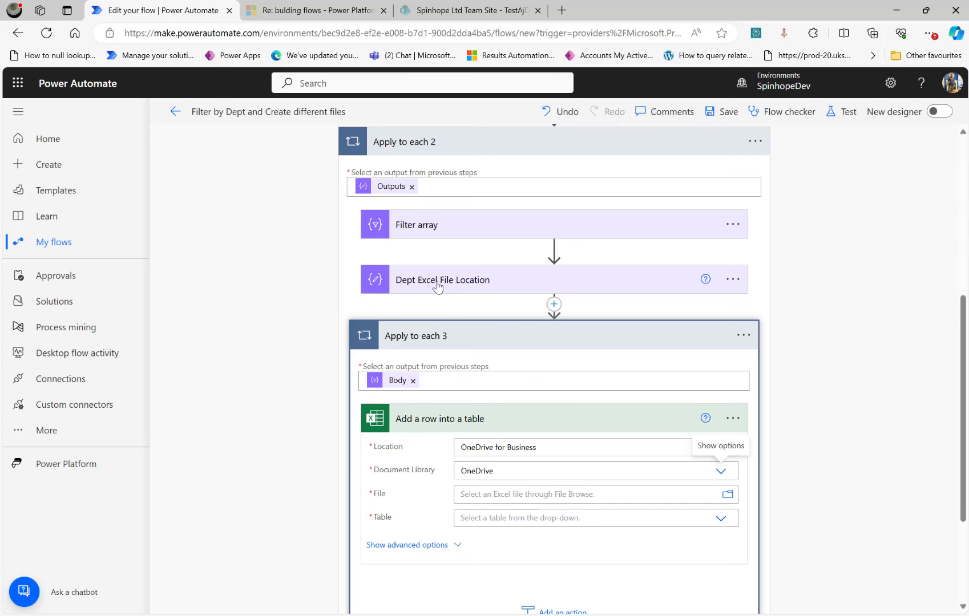
- Set the File of Add a row into a table to the Outputs of Dept Excel File Location
{"action": "left_click", "coordinate": [495, 491]}
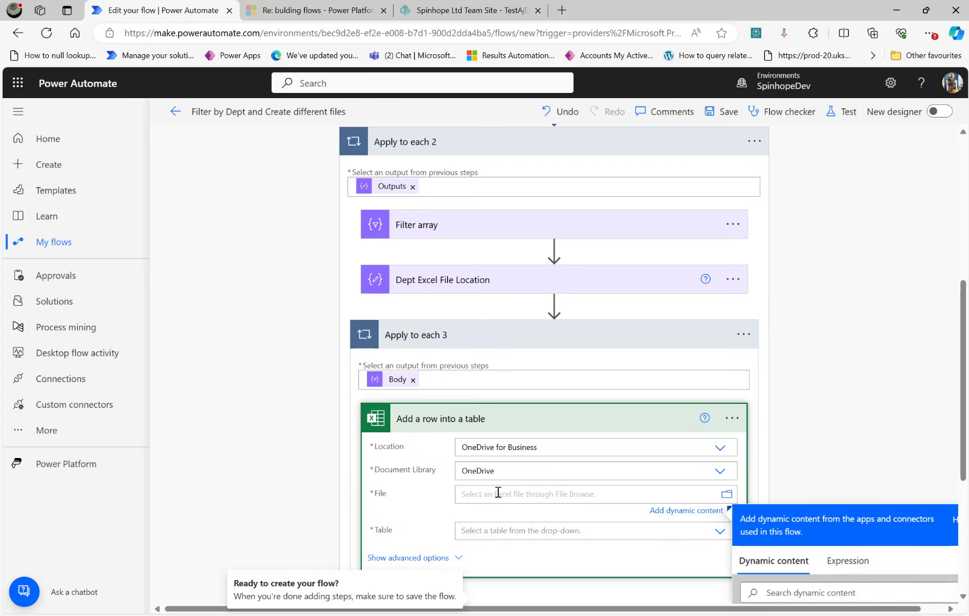
{"action": "left_click", "coordinate": [682, 513]}
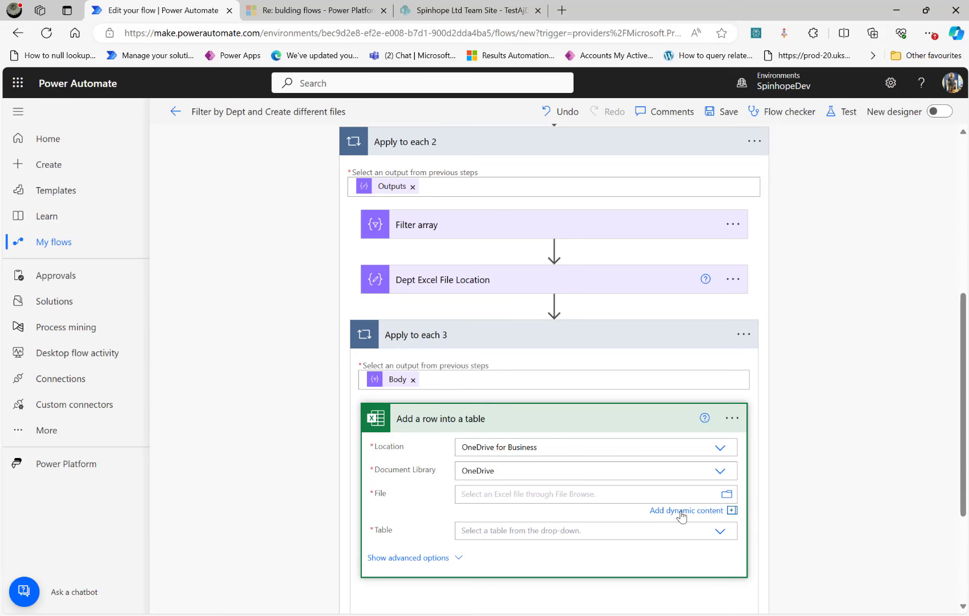
{"action": "scroll", "coordinate": [805, 496], "scroll_direction": "down", "scroll_amount": 2}
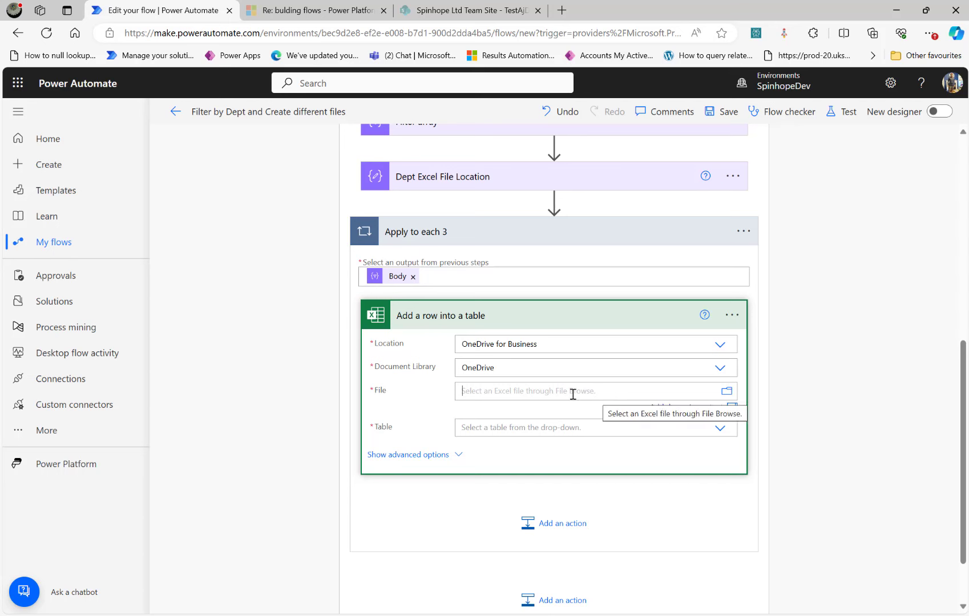
{"action": "left_click", "coordinate": [678, 409]}
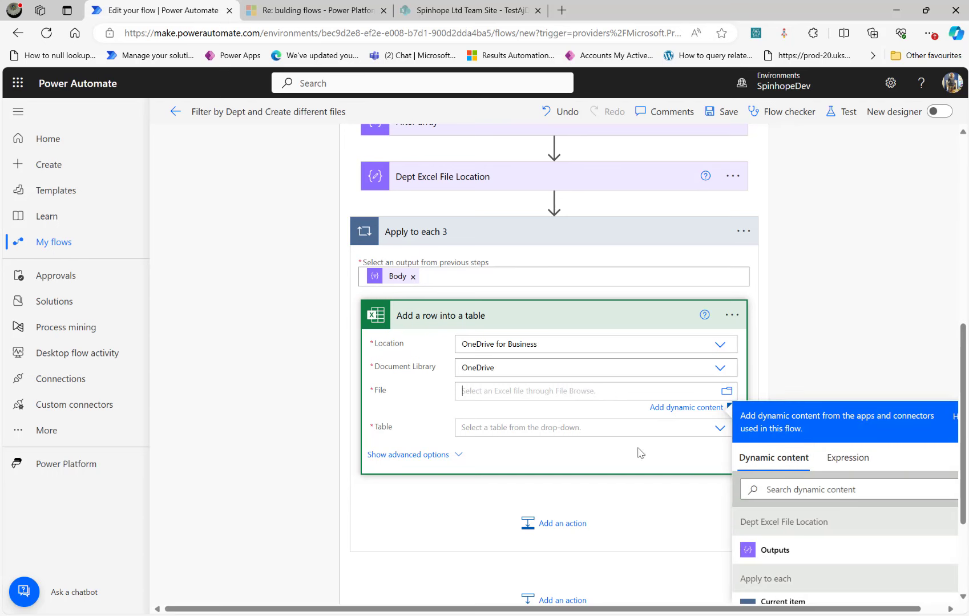
{"action": "left_click", "coordinate": [774, 551]}
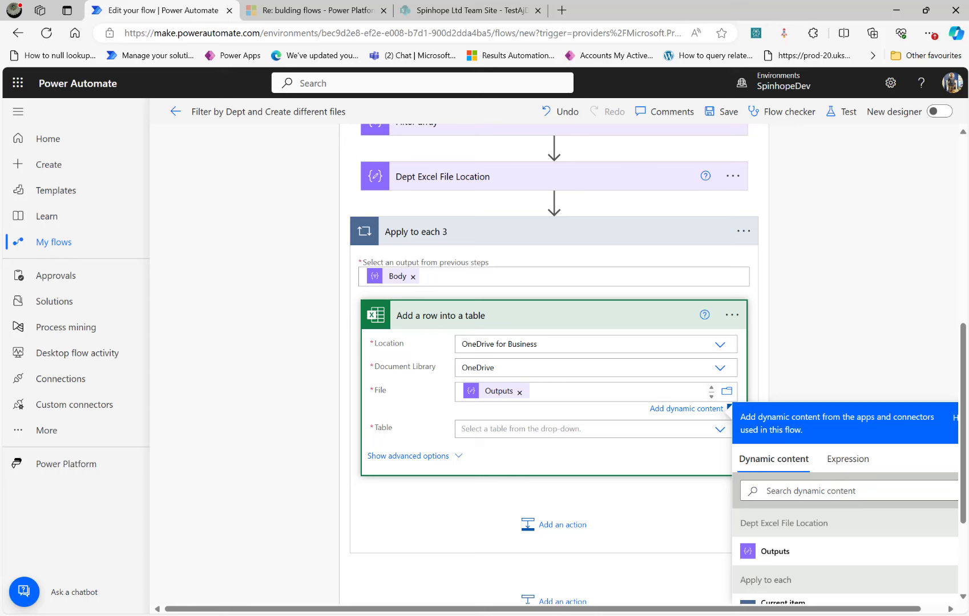
- Set the Table of Add a row into a table to a custom value with the expression item()
{"action": "left_click", "coordinate": [495, 429]}
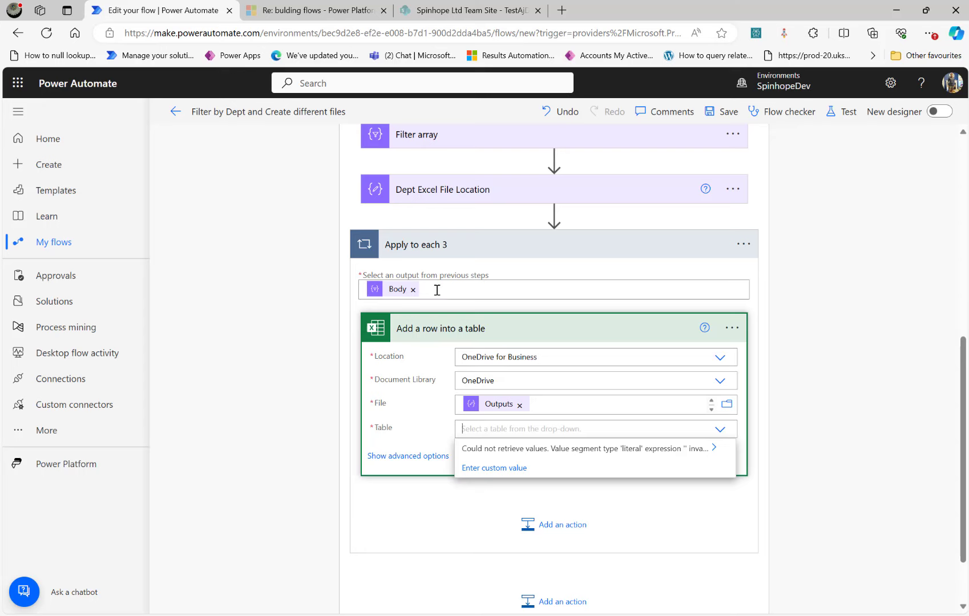
{"action": "scroll", "coordinate": [438, 290], "scroll_direction": "up", "scroll_amount": 4}
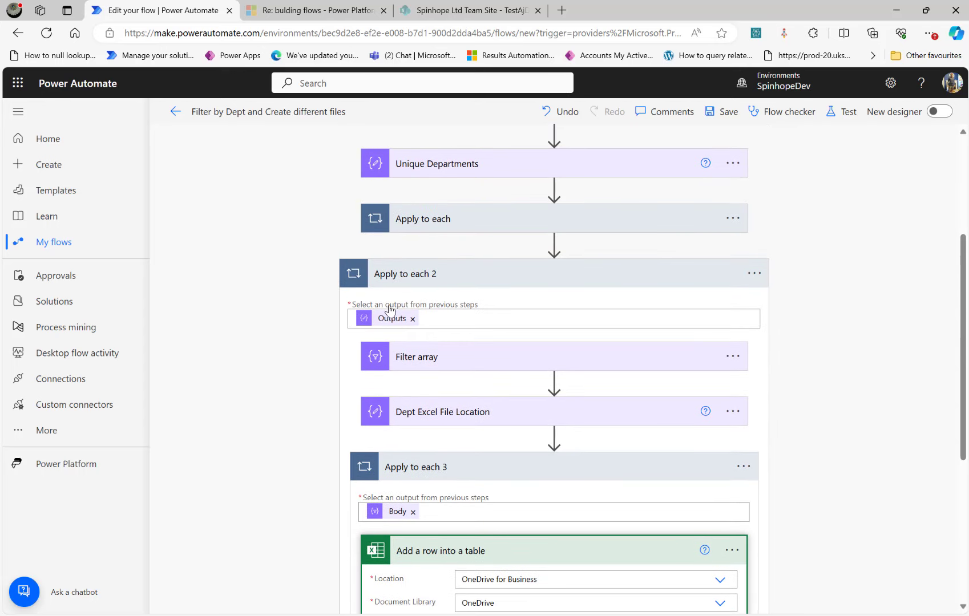
{"action": "mouse_move", "coordinate": [392, 323]}
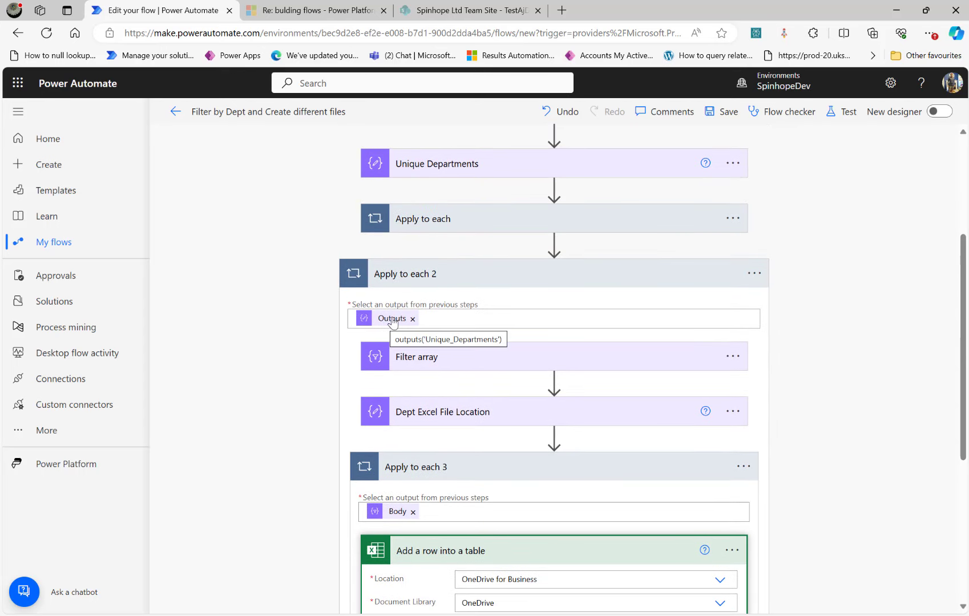
{"action": "scroll", "coordinate": [542, 394], "scroll_direction": "down", "scroll_amount": 4}
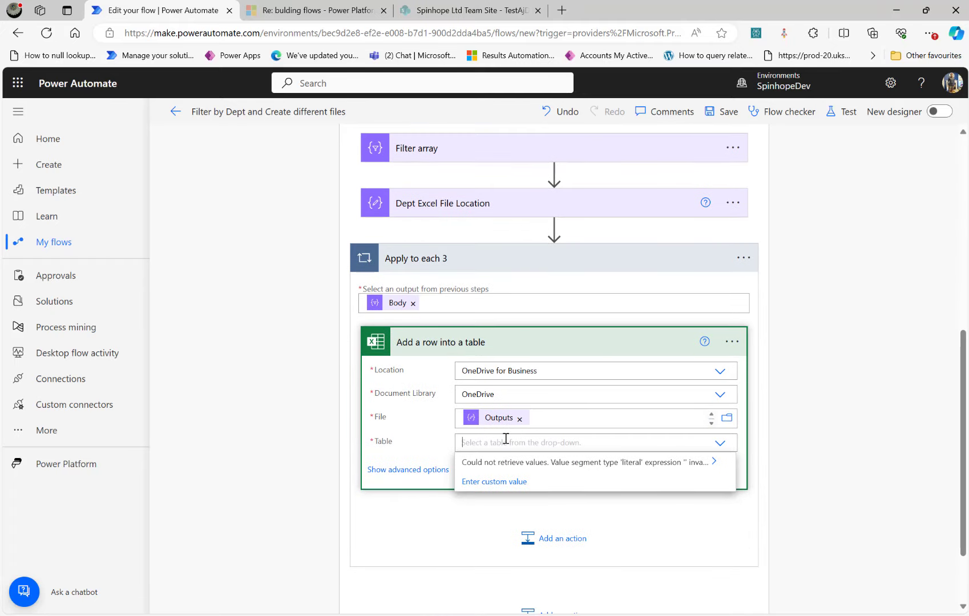
{"action": "left_click", "coordinate": [504, 483]}
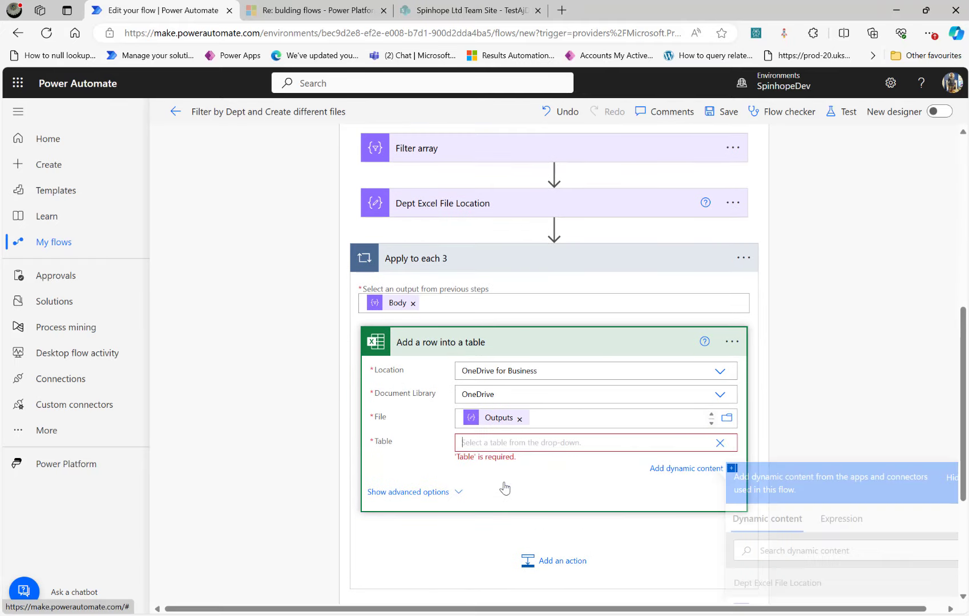
{"action": "left_click", "coordinate": [850, 528]}
{"action": "left_click", "coordinate": [782, 565]}
{"action": "type", "text": "imte"}
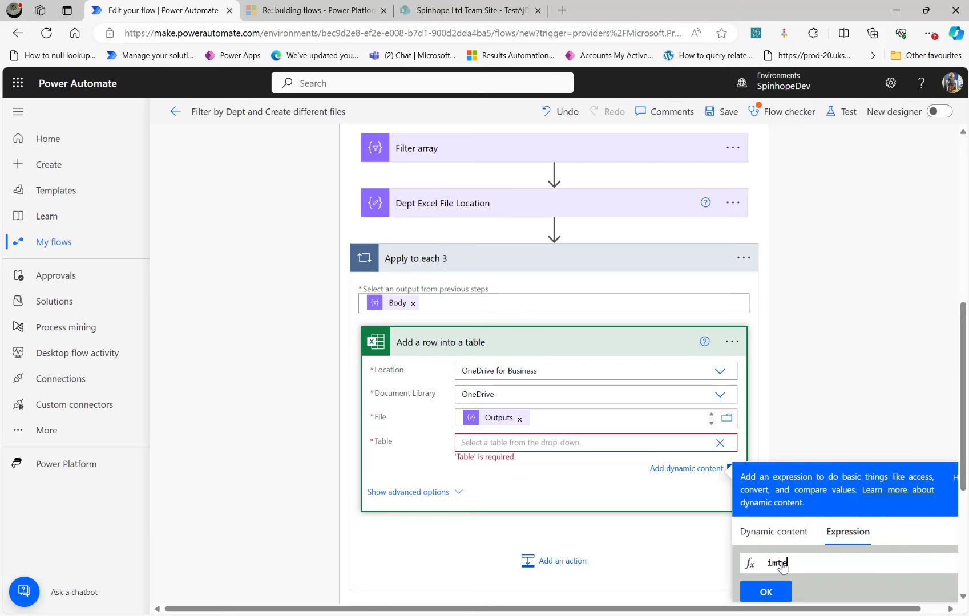
{"action": "key", "text": "BackSpace"}
{"action": "key", "text": "BackSpace"}
{"action": "type", "text": "tem()"}
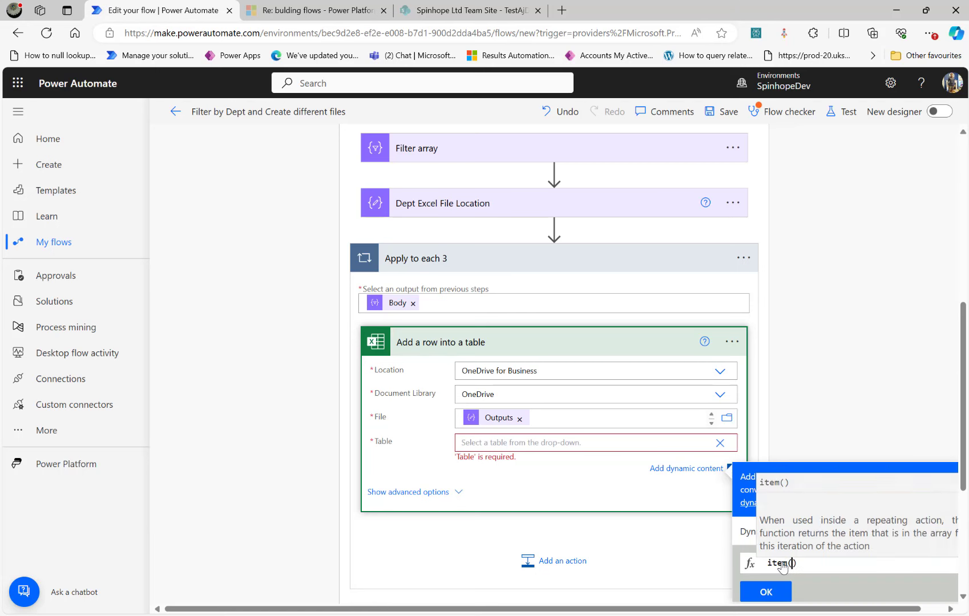
{"action": "left_click", "coordinate": [775, 594]}
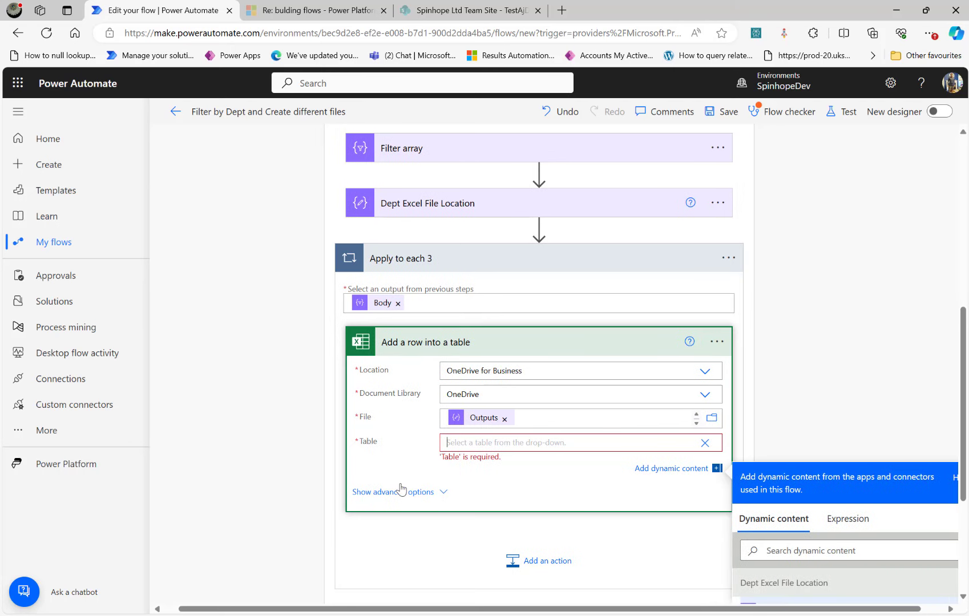
- Check the table name set in the Create table action of the first Apply to each against the new action's Table value
{"action": "scroll", "coordinate": [428, 320], "scroll_direction": "up", "scroll_amount": 3}
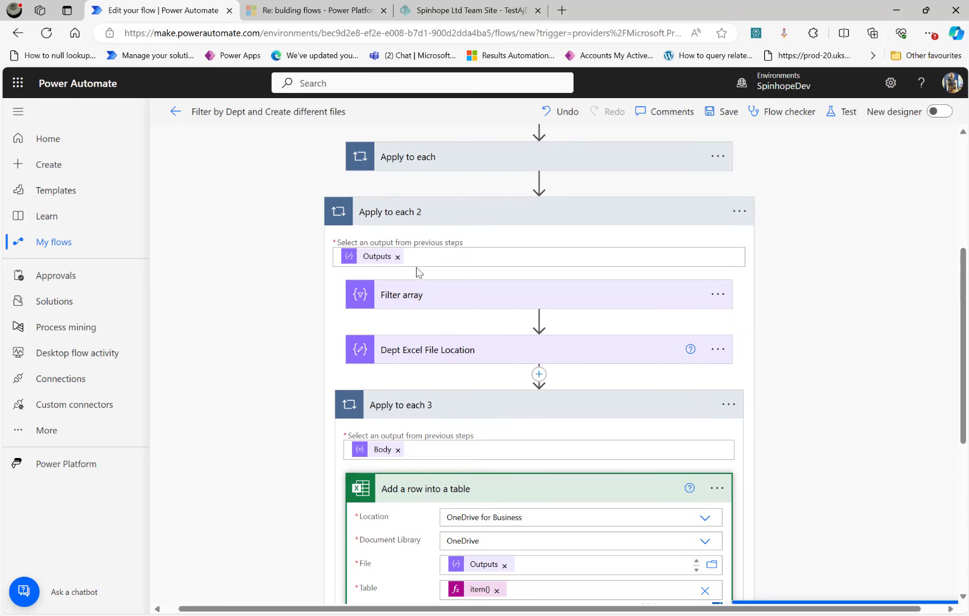
{"action": "left_click", "coordinate": [444, 165]}
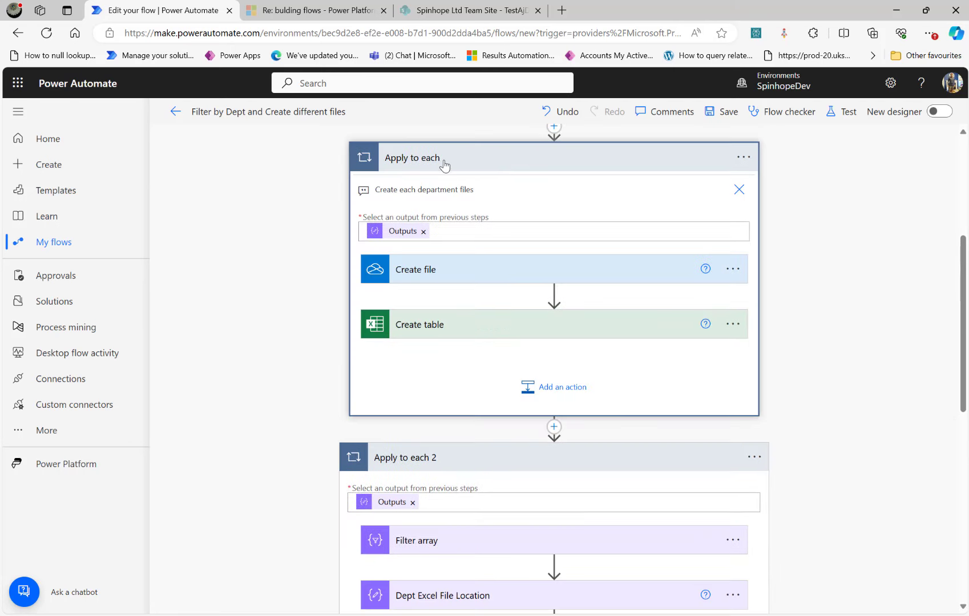
{"action": "left_click", "coordinate": [459, 330]}
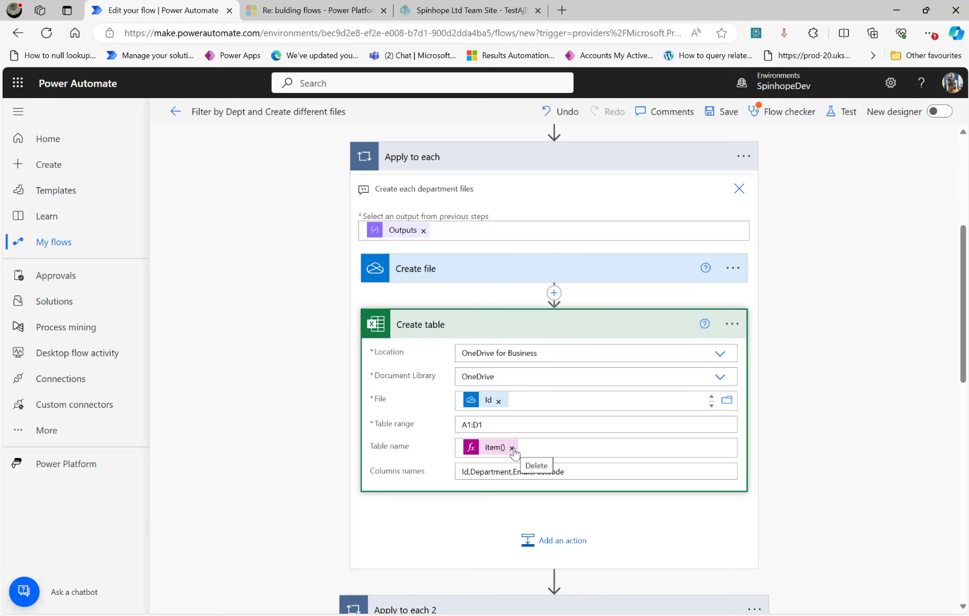
{"action": "scroll", "coordinate": [234, 467], "scroll_direction": "down", "scroll_amount": 5}
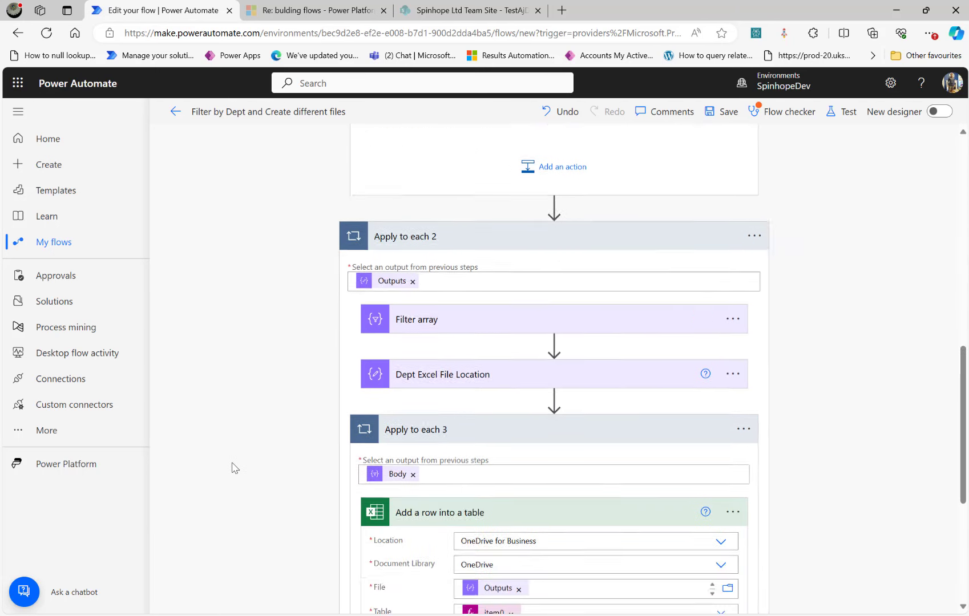
{"action": "scroll", "coordinate": [234, 467], "scroll_direction": "down", "scroll_amount": 3}
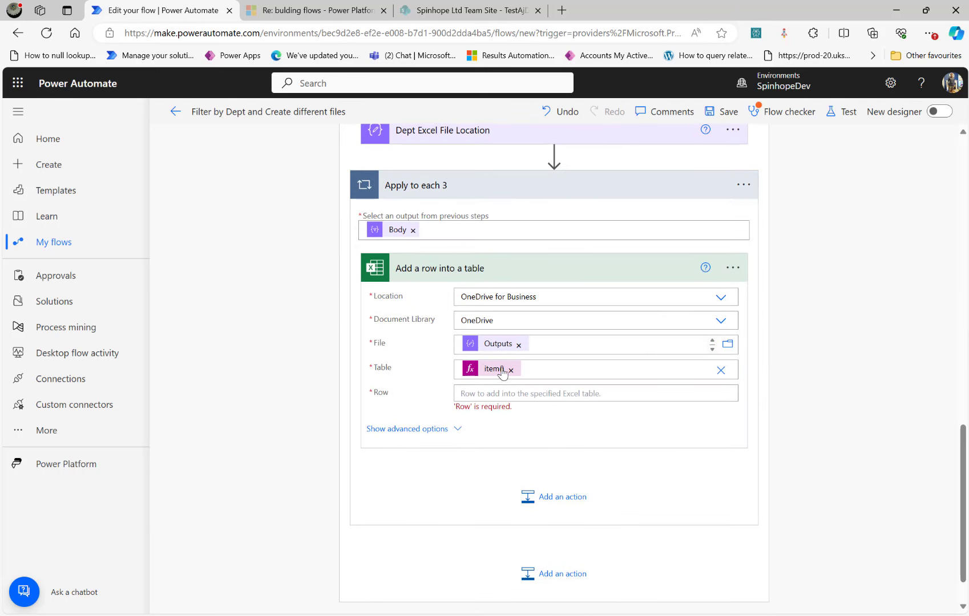
- Start the Row JSON of Add a row into a table with a pair of curly braces containing an empty "Id" property
{"action": "left_click", "coordinate": [522, 395]}
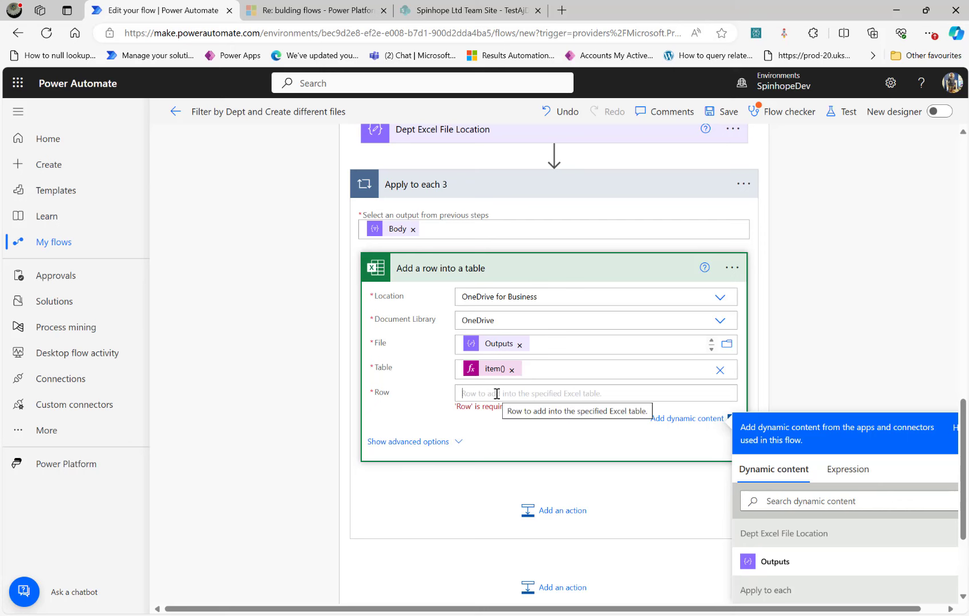
{"action": "key", "text": "Return"}
{"action": "key", "text": "Return"}
{"action": "key", "text": "Return"}
{"action": "key", "text": "Return"}
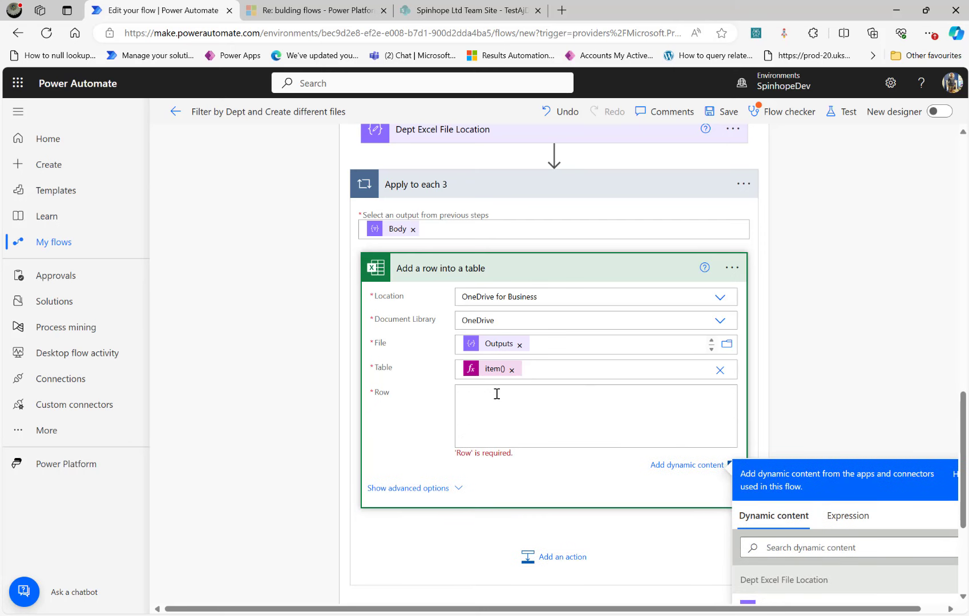
{"action": "key", "text": "Return"}
{"action": "key", "text": "Return"}
{"action": "key", "text": "Return"}
{"action": "key", "text": "Return"}
{"action": "key", "text": "Return"}
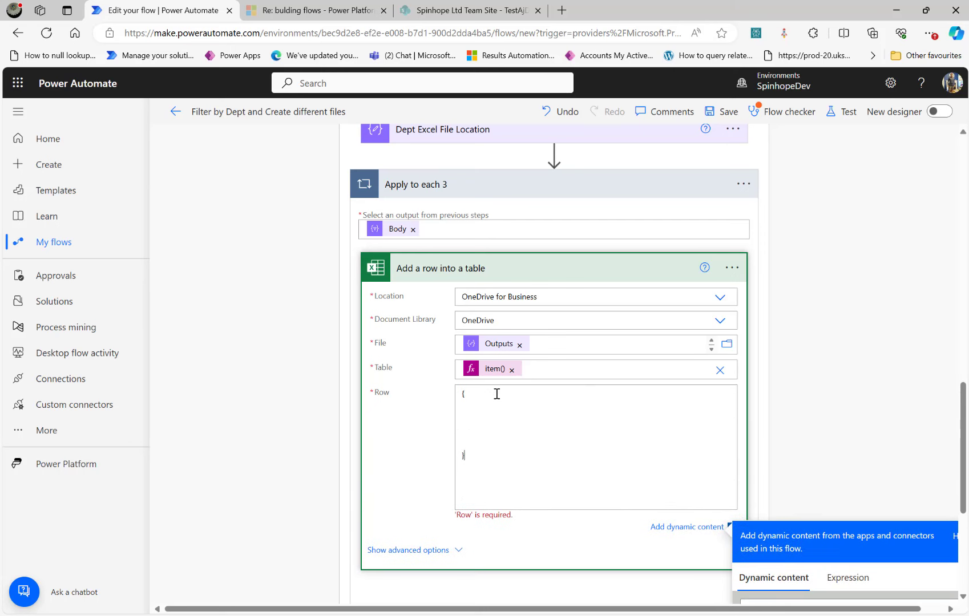
{"action": "key", "text": "BackSpace"}
{"action": "key", "text": "BackSpace"}
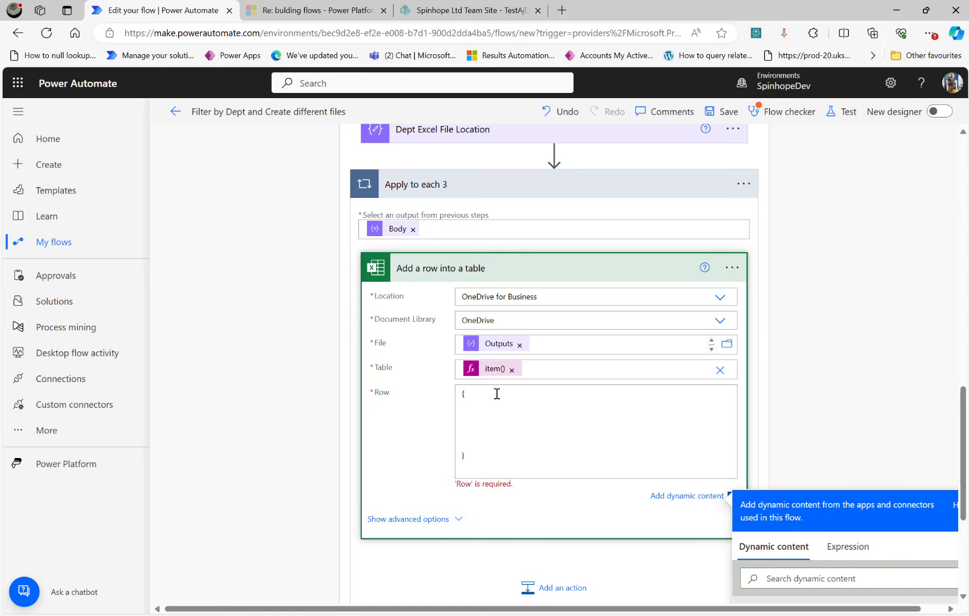
{"action": "key", "text": "BackSpace"}
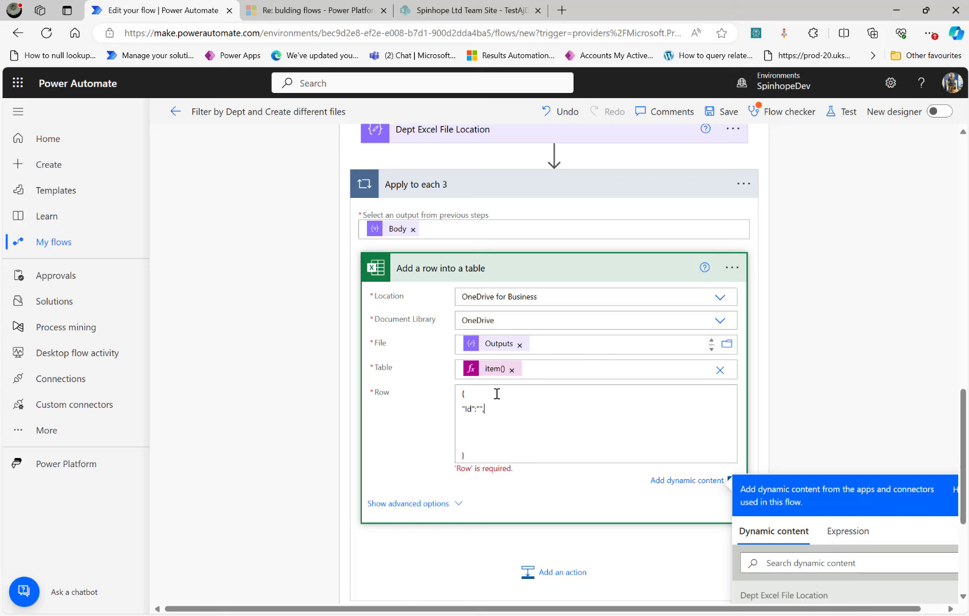
- Add empty "Department", "Email" and "Postcode" properties to the Row JSON and remove the blank lines before the closing brace
{"action": "key", "text": "Return"}
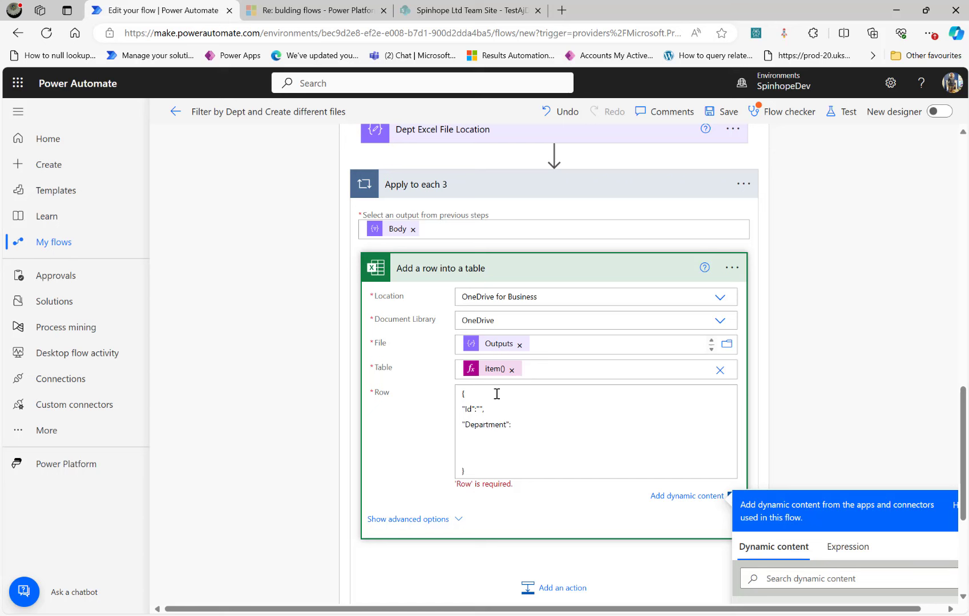
{"action": "key", "text": "Return"}
{"action": "type", "text": "\"Email\":"}
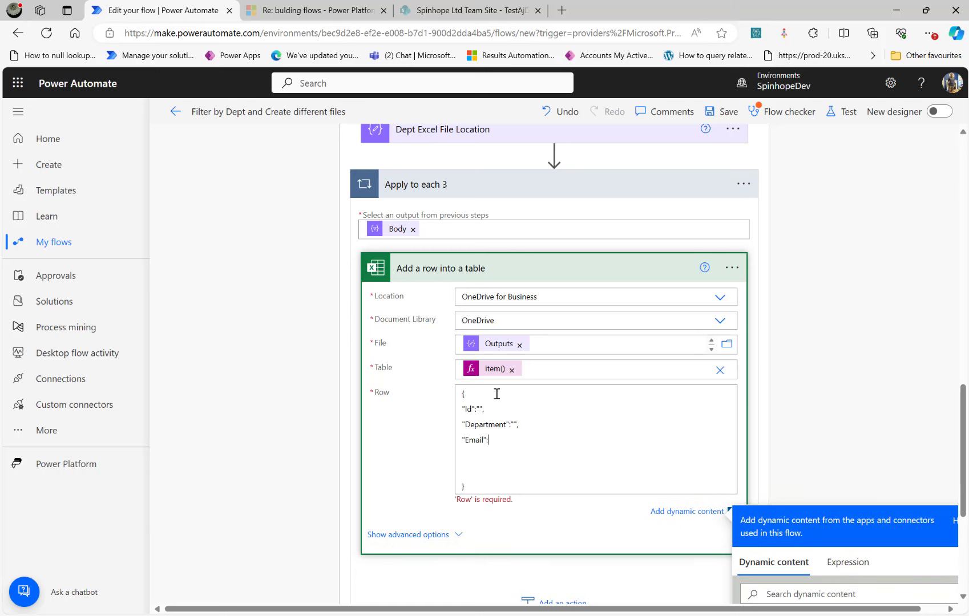
{"action": "type", "text": "\"\","}
{"action": "key", "text": "Return"}
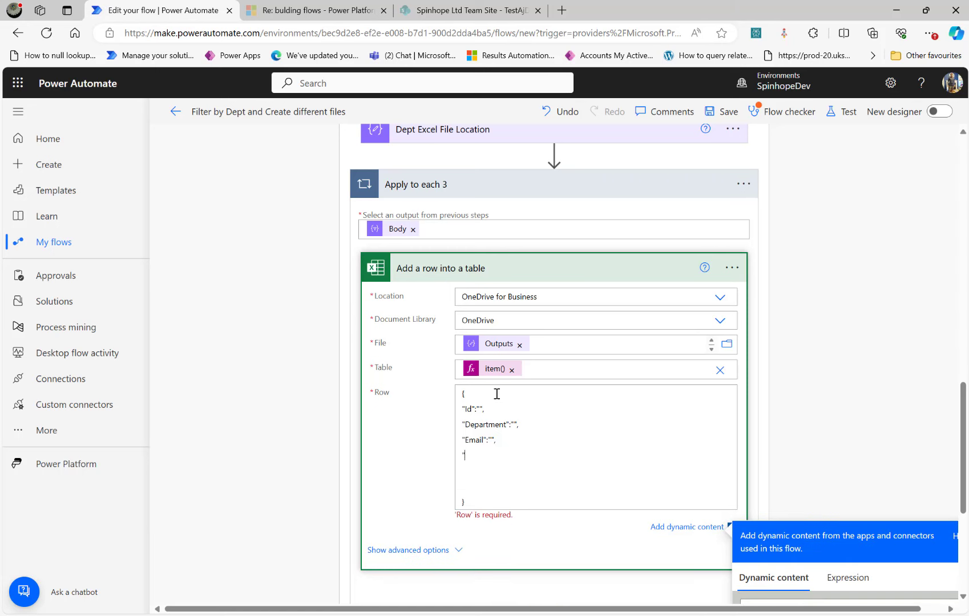
{"action": "type", "text": "\"Postcode"}
{"action": "key", "text": "BackSpace"}
{"action": "key", "text": "BackSpace"}
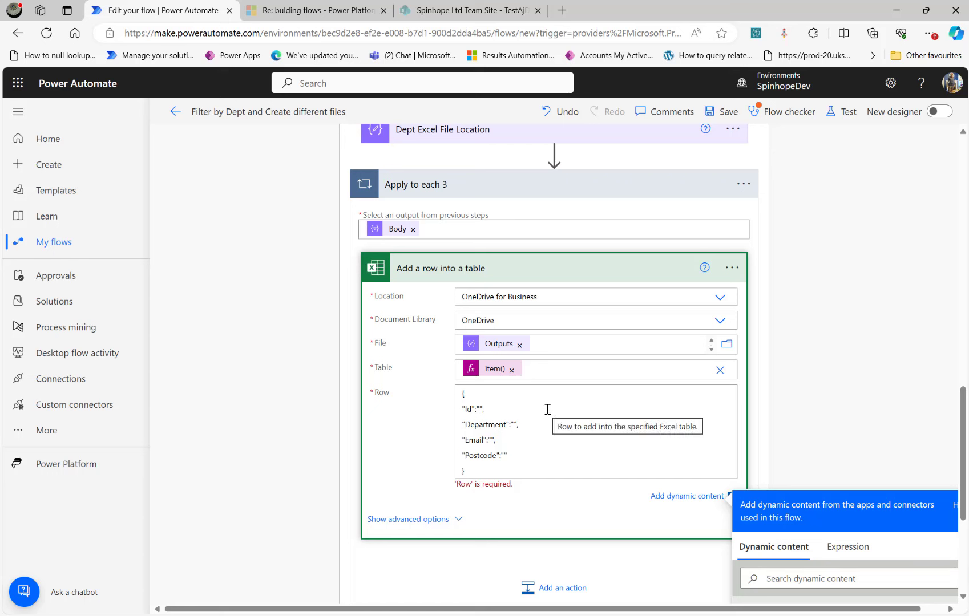
- Begin an items() expression for the value between the quotes of the "Id" property in the Row JSON
{"action": "left_click", "coordinate": [480, 409]}
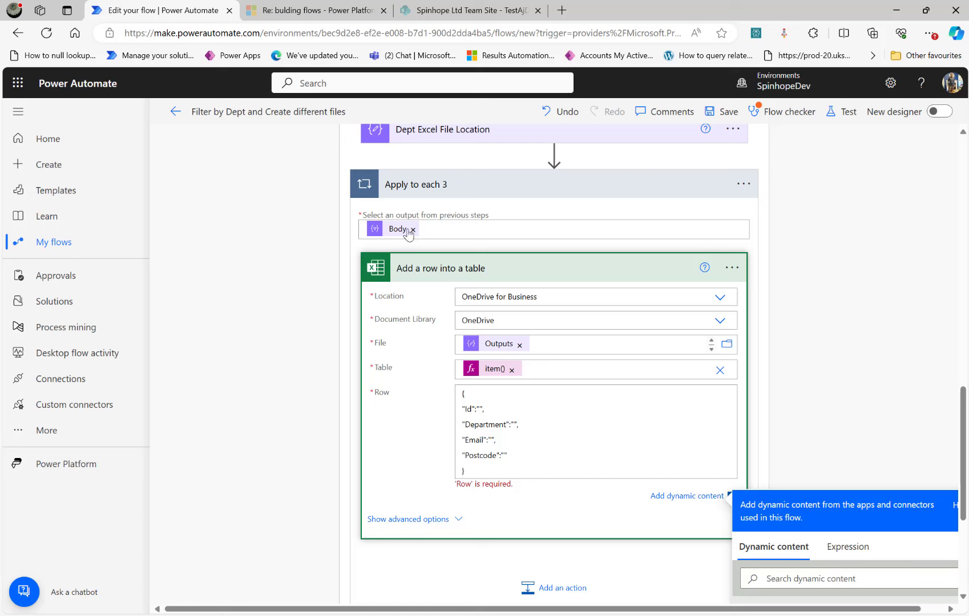
{"action": "mouse_move", "coordinate": [398, 231]}
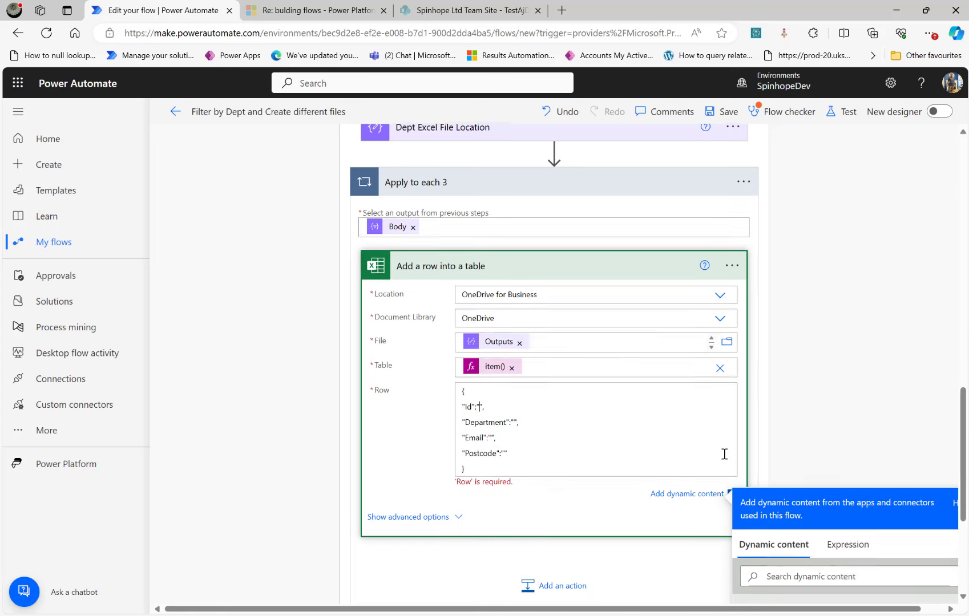
{"action": "scroll", "coordinate": [725, 454], "scroll_direction": "down", "scroll_amount": 3}
{"action": "scroll", "coordinate": [796, 528], "scroll_direction": "down", "scroll_amount": 2}
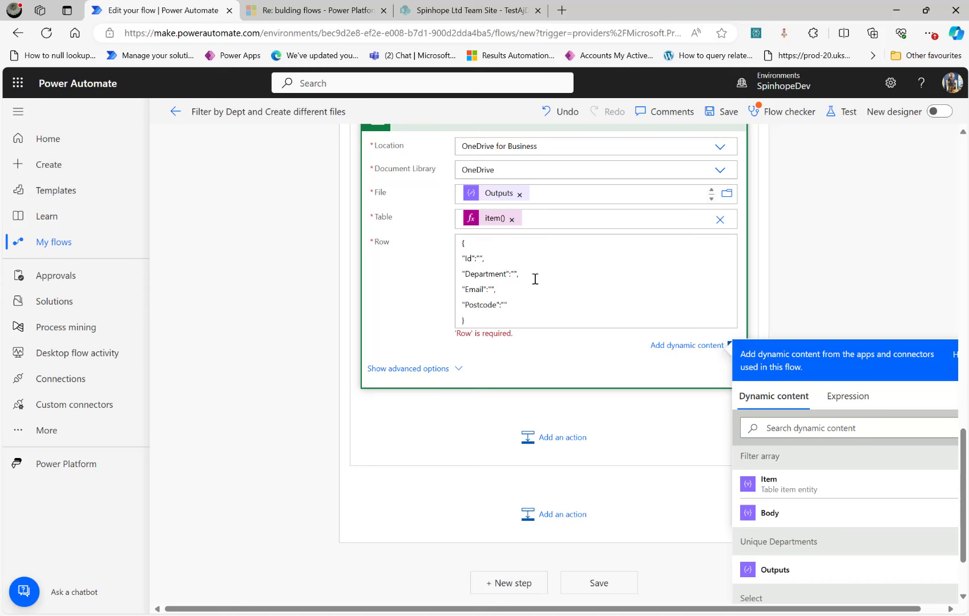
{"action": "scroll", "coordinate": [540, 279], "scroll_direction": "up", "scroll_amount": 2}
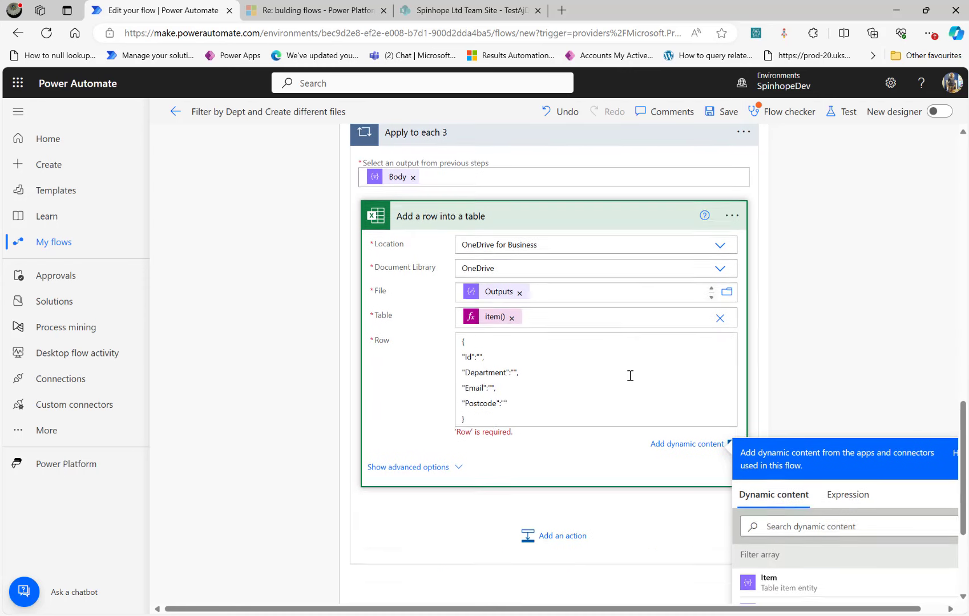
{"action": "scroll", "coordinate": [680, 357], "scroll_direction": "up", "scroll_amount": 2}
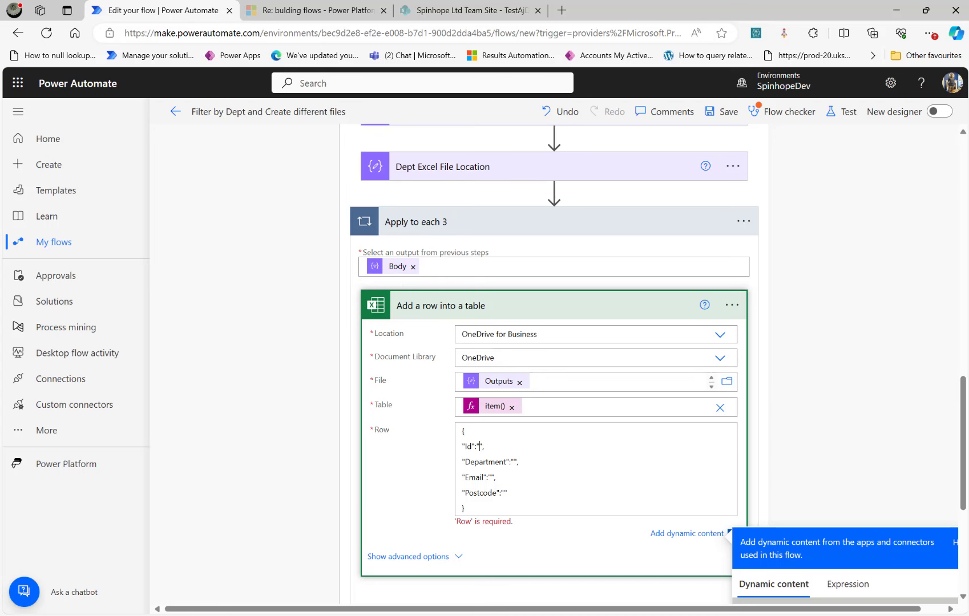
{"action": "scroll", "coordinate": [844, 425], "scroll_direction": "down", "scroll_amount": 2}
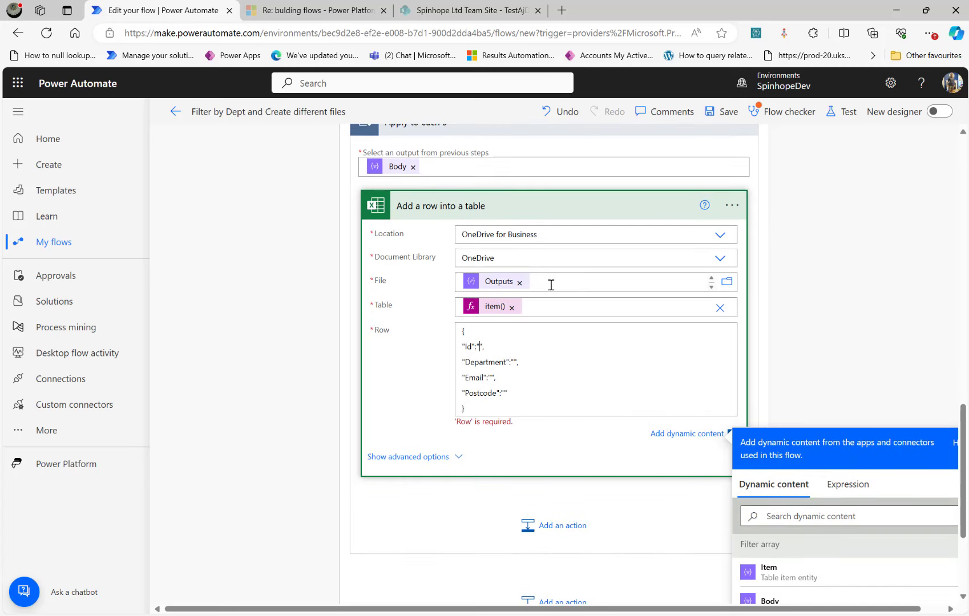
{"action": "left_click", "coordinate": [840, 487]}
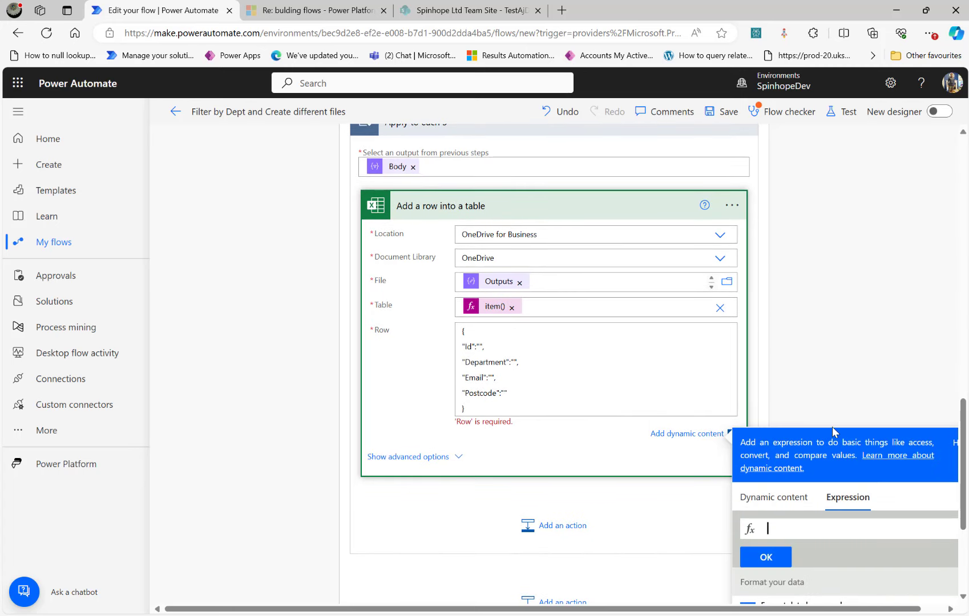
{"action": "type", "text": "item"}
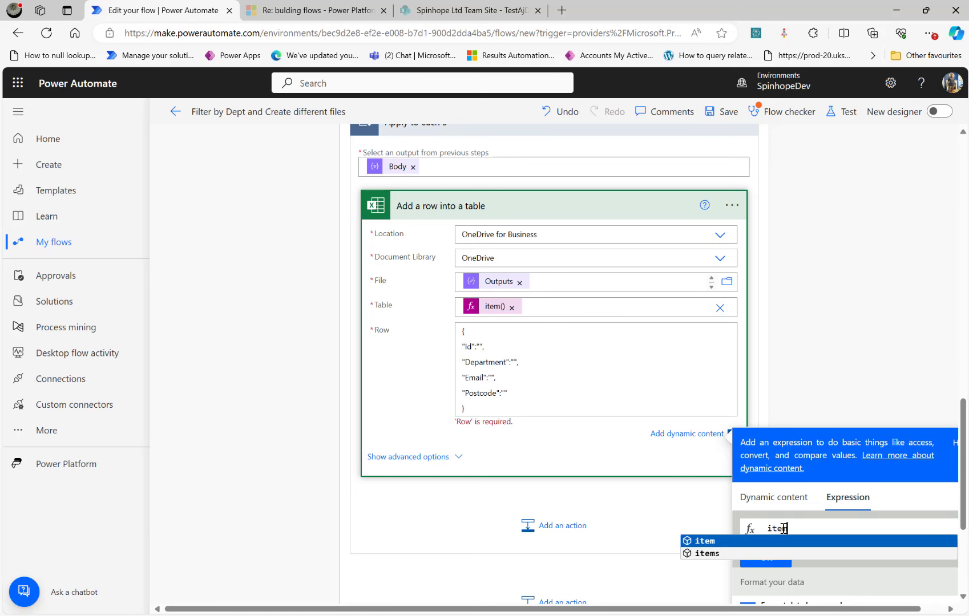
{"action": "key", "text": "Down"}
{"action": "key", "text": "Return"}
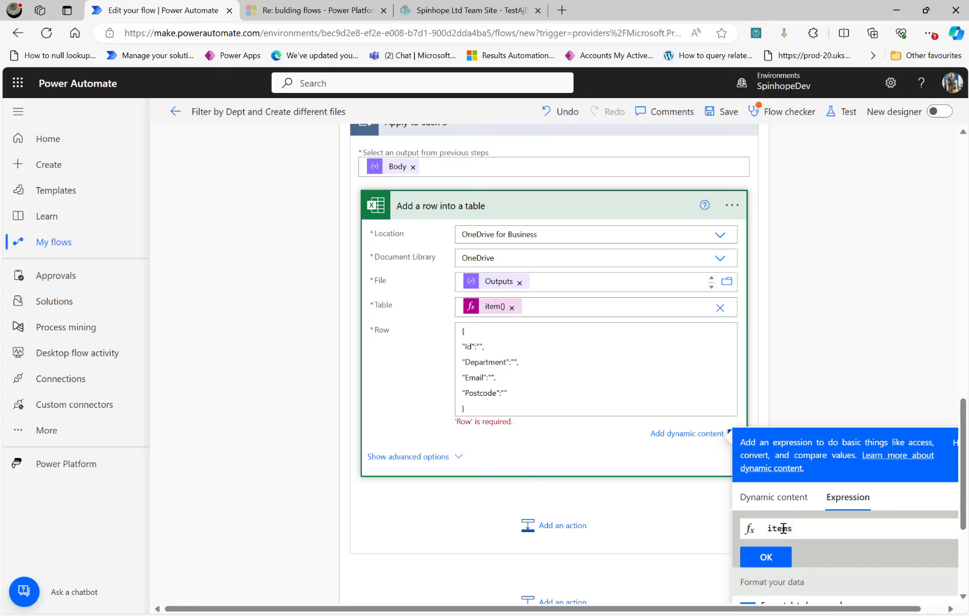
{"action": "type", "text": "("}
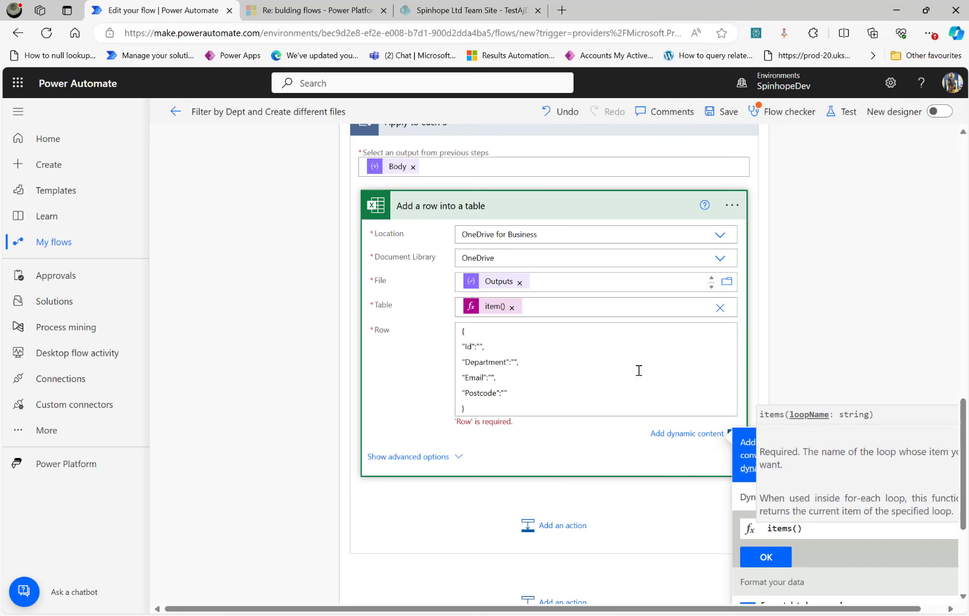
- Give the items() expression the loop name "Apply_to_each_3" in double quotes, followed by a question mark
{"action": "scroll", "coordinate": [639, 371], "scroll_direction": "up", "scroll_amount": 2}
{"action": "scroll", "coordinate": [640, 372], "scroll_direction": "down", "scroll_amount": 2}
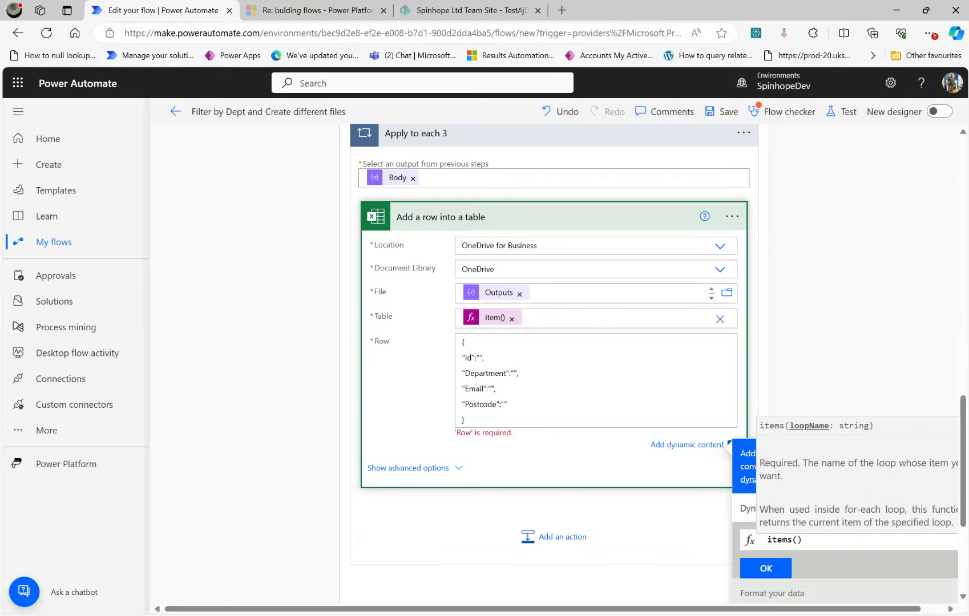
{"action": "type", "text": "'"}
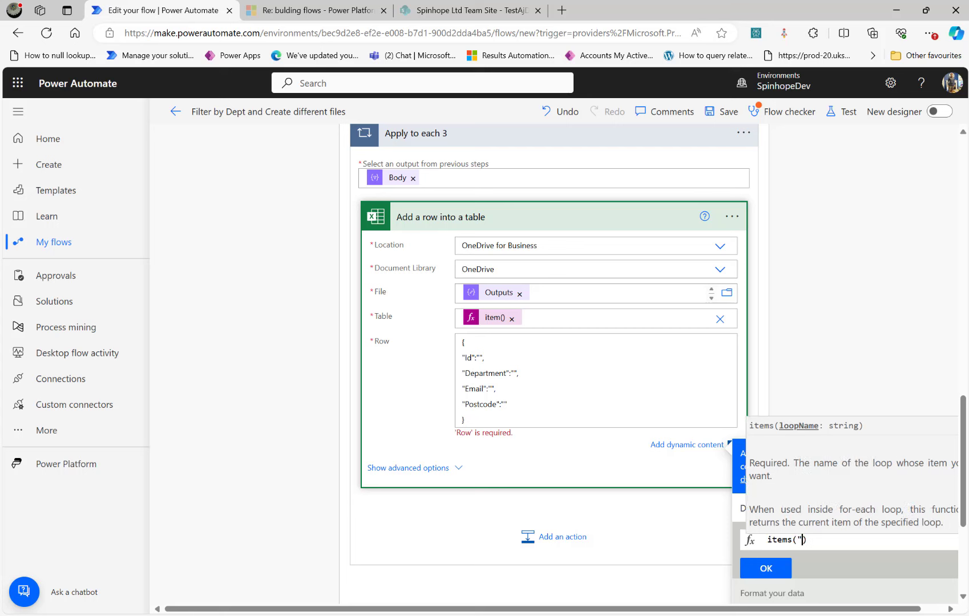
{"action": "type", "text": "A"}
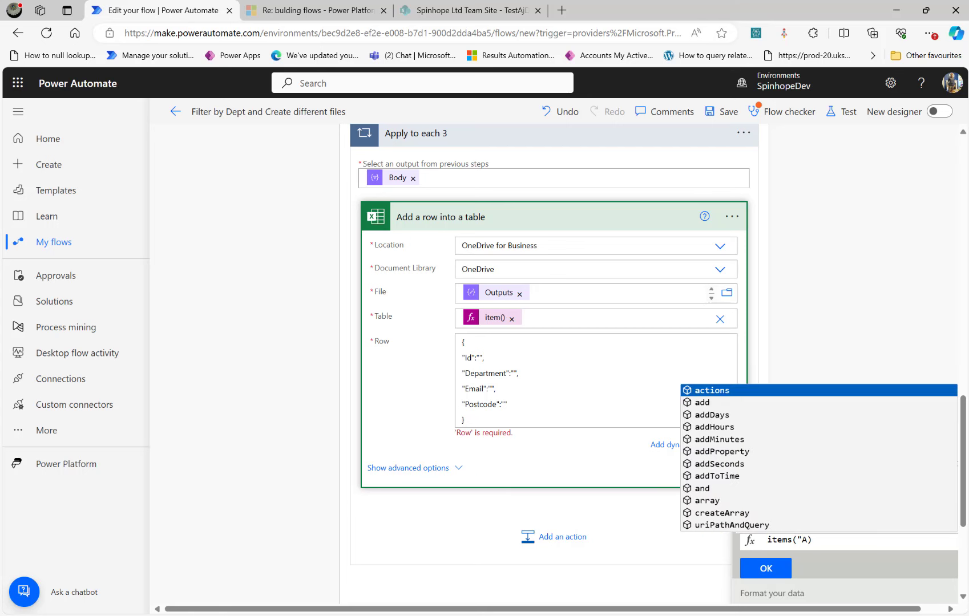
{"action": "type", "text": "pply"}
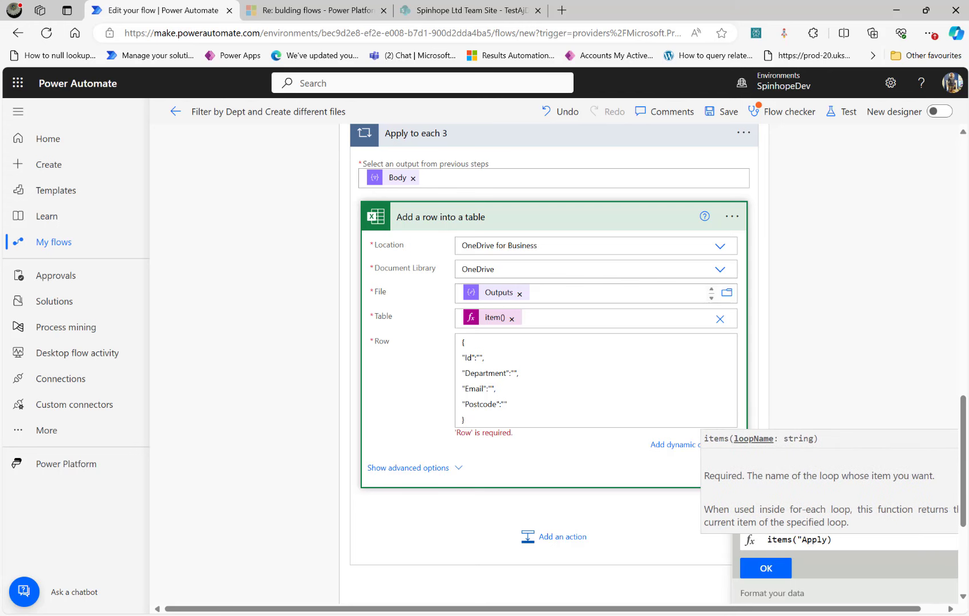
{"action": "type", "text": "_to_ecah"}
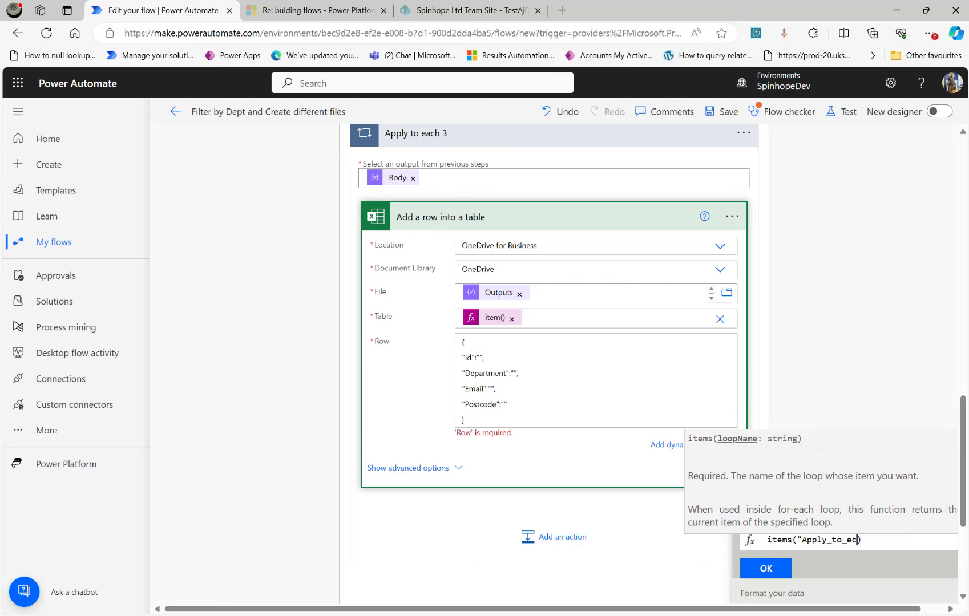
{"action": "key", "text": "BackSpace"}
{"action": "key", "text": "BackSpace"}
{"action": "type", "text": "ach"}
{"action": "left_click", "coordinate": [903, 541]}
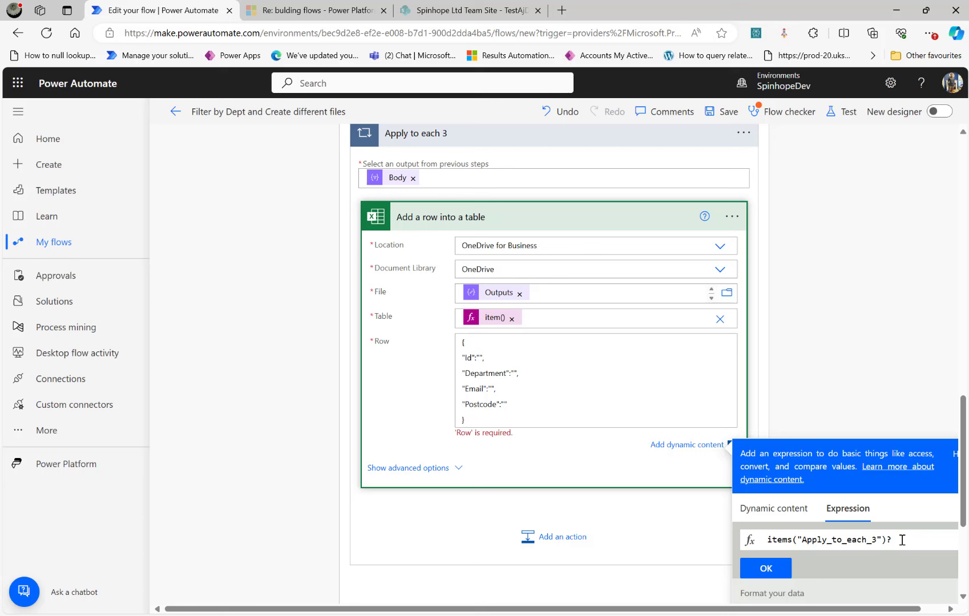
- Complete the expression as items("Apply_to_each_3")?["Id"] and try to insert it as the Id value
{"action": "type", "text": "?[\"\""}
{"action": "type", "text": "Id"}
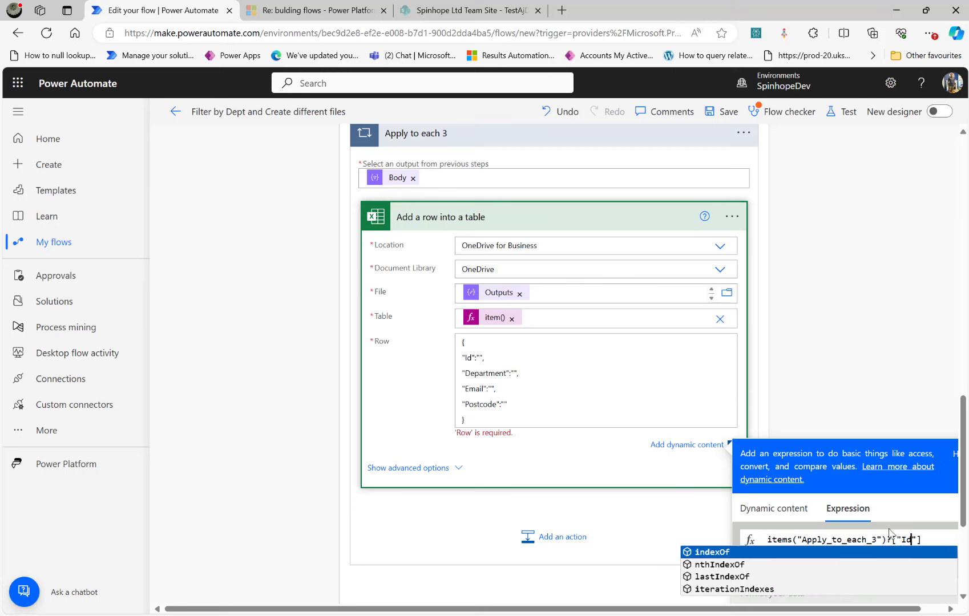
{"action": "left_click", "coordinate": [895, 516]}
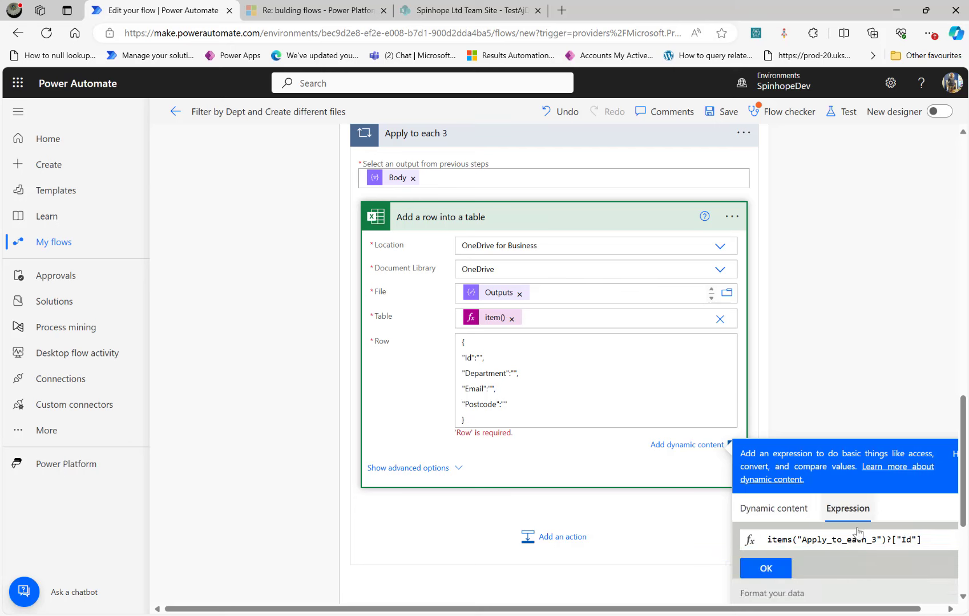
{"action": "left_click", "coordinate": [766, 568]}
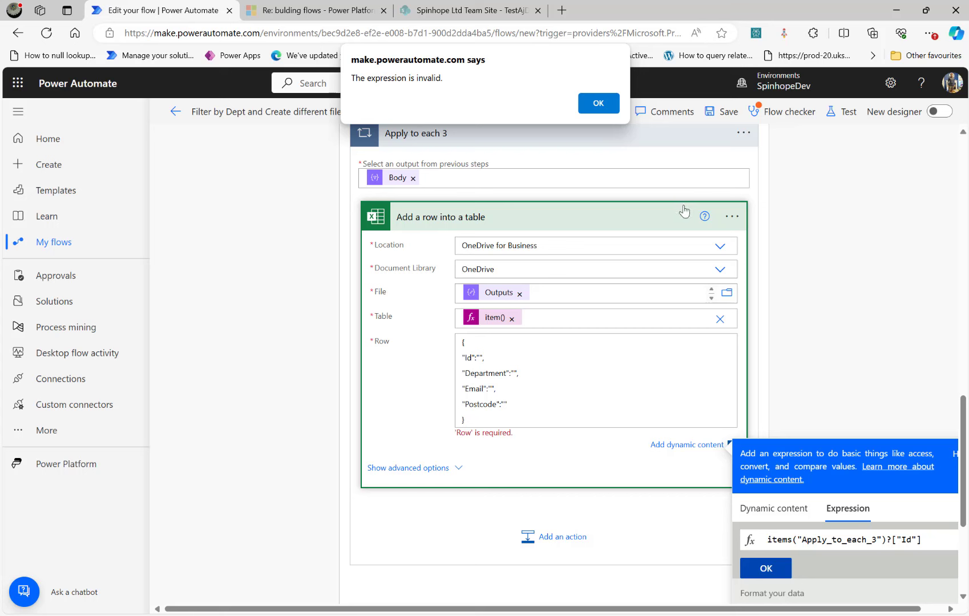
{"action": "left_click", "coordinate": [615, 110]}
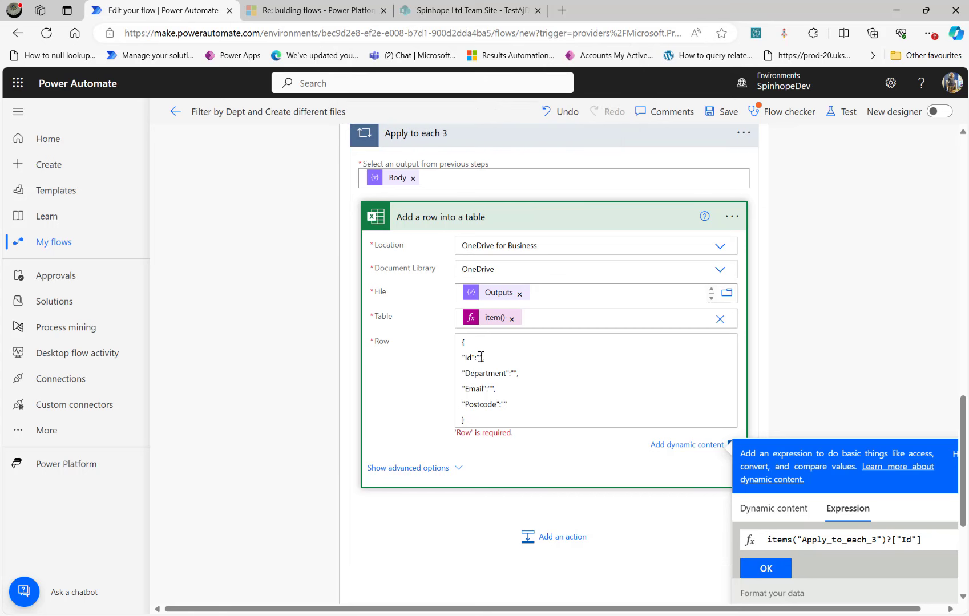
{"action": "scroll", "coordinate": [780, 585], "scroll_direction": "down", "scroll_amount": 1}
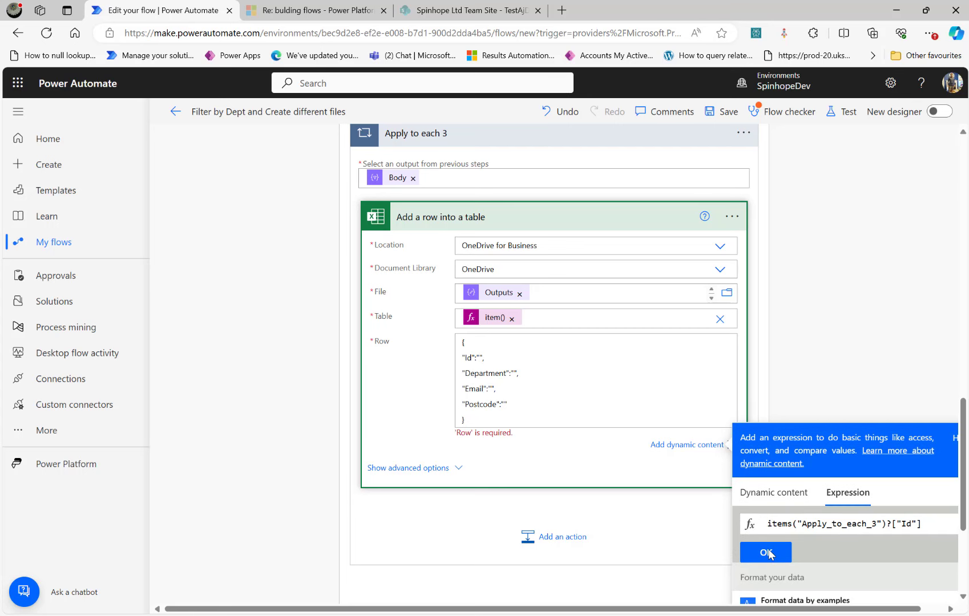
{"action": "left_click", "coordinate": [768, 554]}
{"action": "left_click", "coordinate": [600, 102]}
- Replace the expression's double quotes with single quotes and submit items('Apply_to_each_3')?['Id'] for the Id value
{"action": "double_click", "coordinate": [833, 519]}
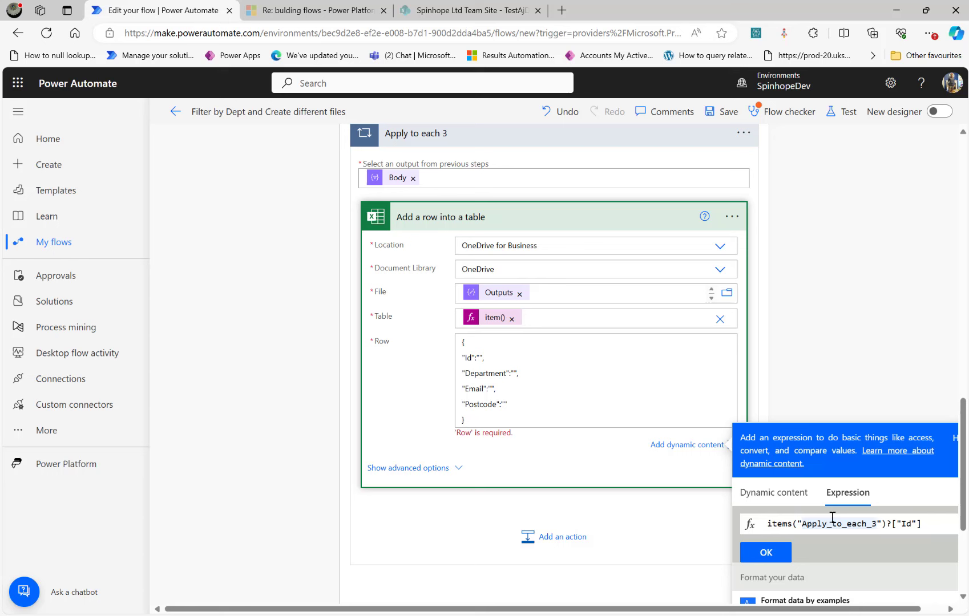
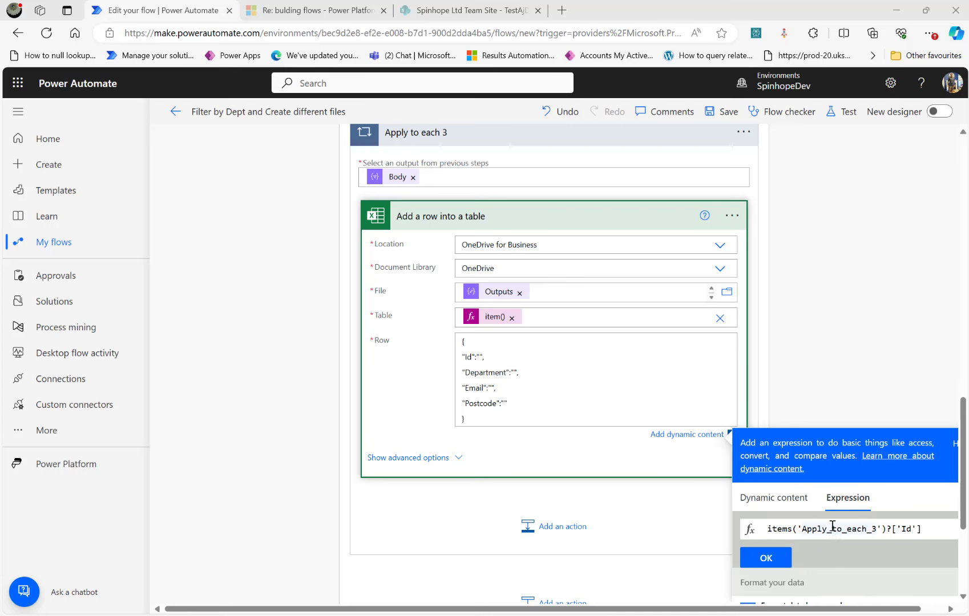
{"action": "scroll", "coordinate": [461, 317], "scroll_direction": "up", "scroll_amount": 2}
{"action": "scroll", "coordinate": [542, 309], "scroll_direction": "down", "scroll_amount": 2}
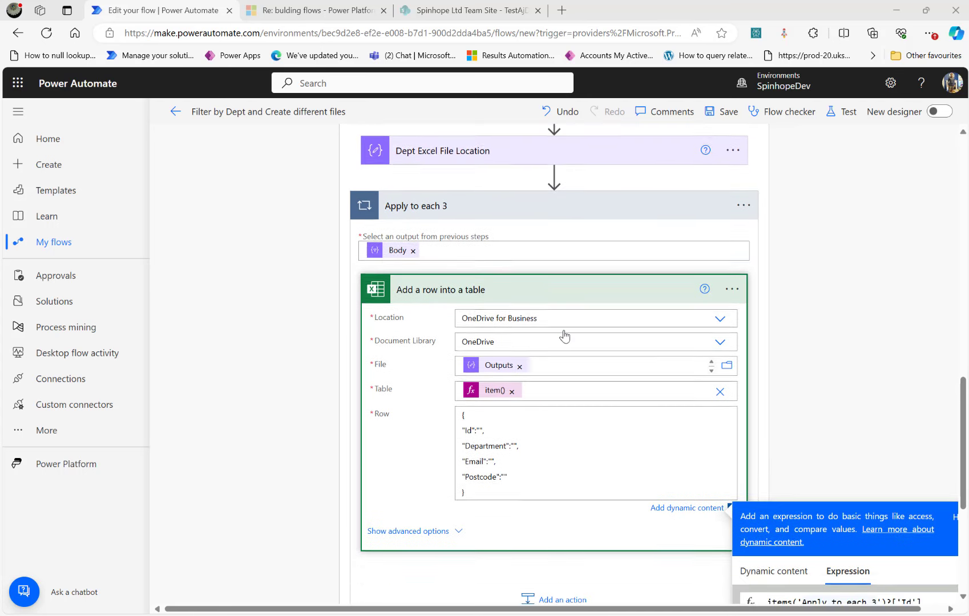
{"action": "left_click", "coordinate": [914, 518]}
{"action": "type", "text": "'"}
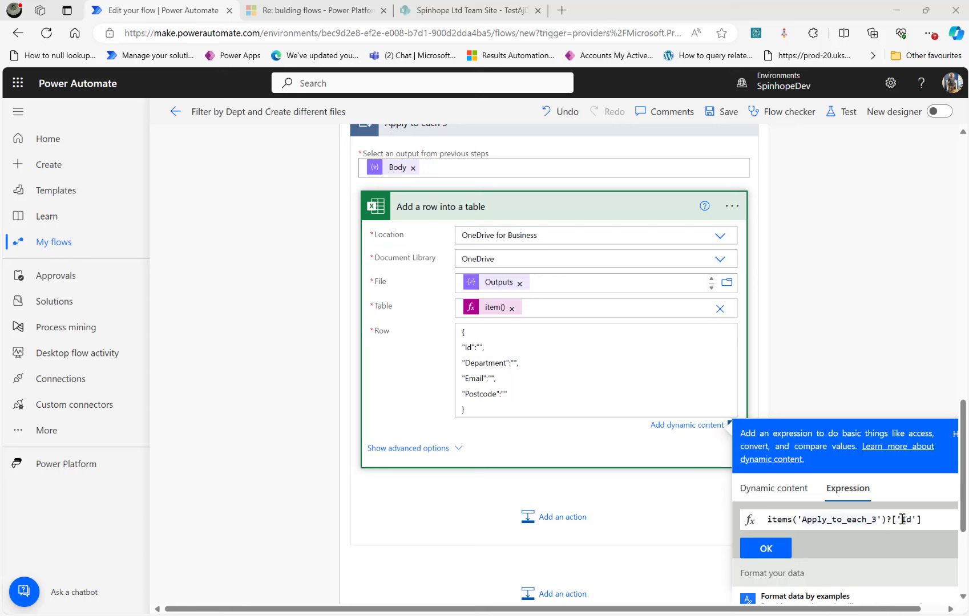
{"action": "left_click", "coordinate": [767, 549]}
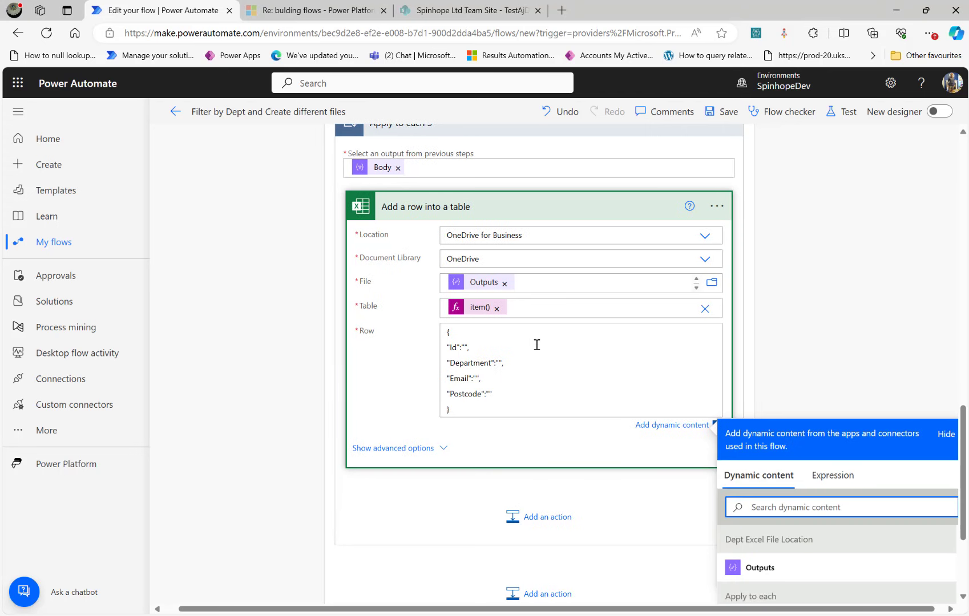
- Insert the expression items('Apply_to_each_3')?['Id'] between the quotes of the "Id" property in the Row JSON
{"action": "left_click", "coordinate": [467, 345]}
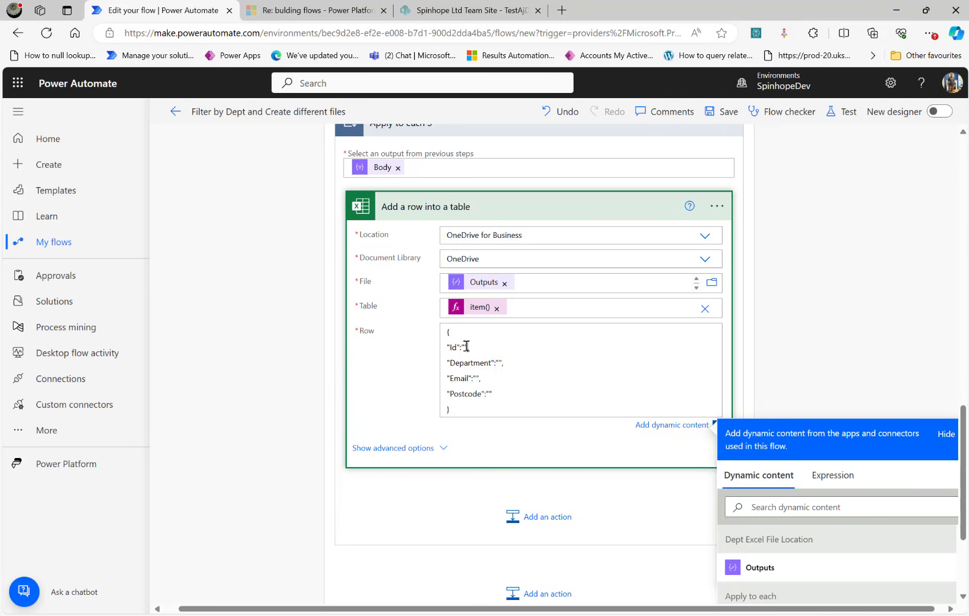
{"action": "left_click", "coordinate": [843, 479]}
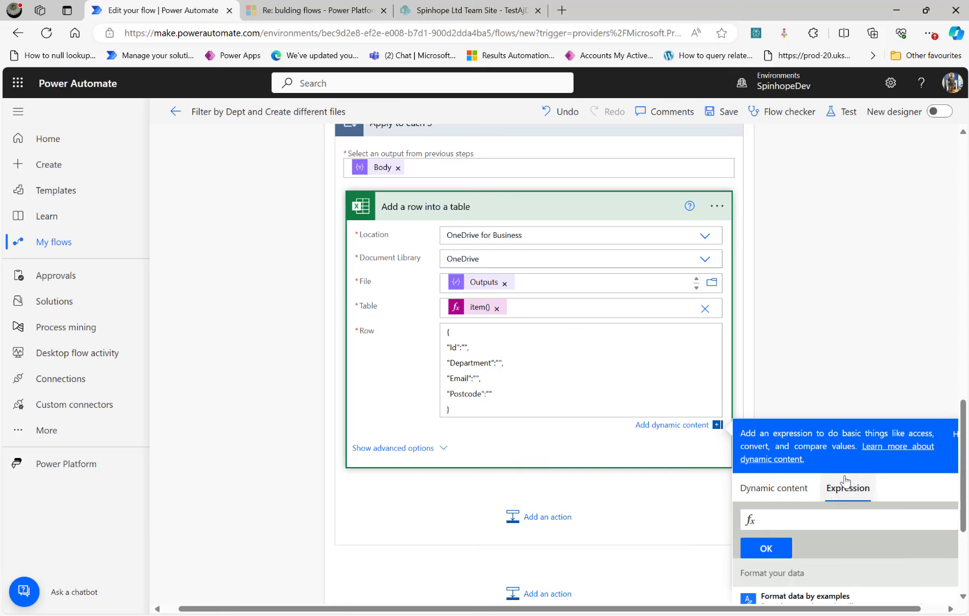
{"action": "left_click", "coordinate": [840, 504]}
{"action": "type", "text": "items('Apply_to_each_3')?['Id']"}
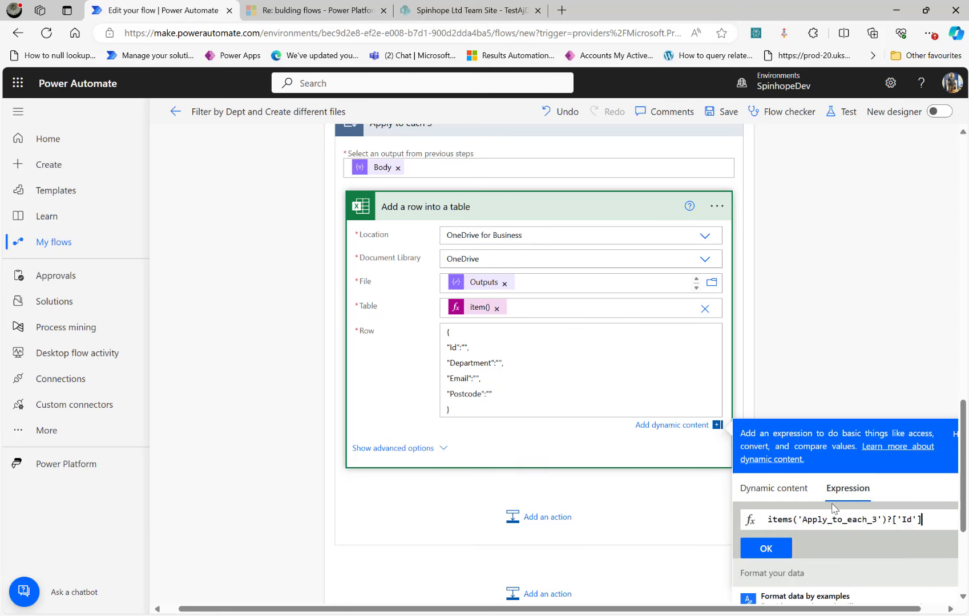
{"action": "left_click", "coordinate": [466, 347]}
{"action": "left_click", "coordinate": [765, 548]}
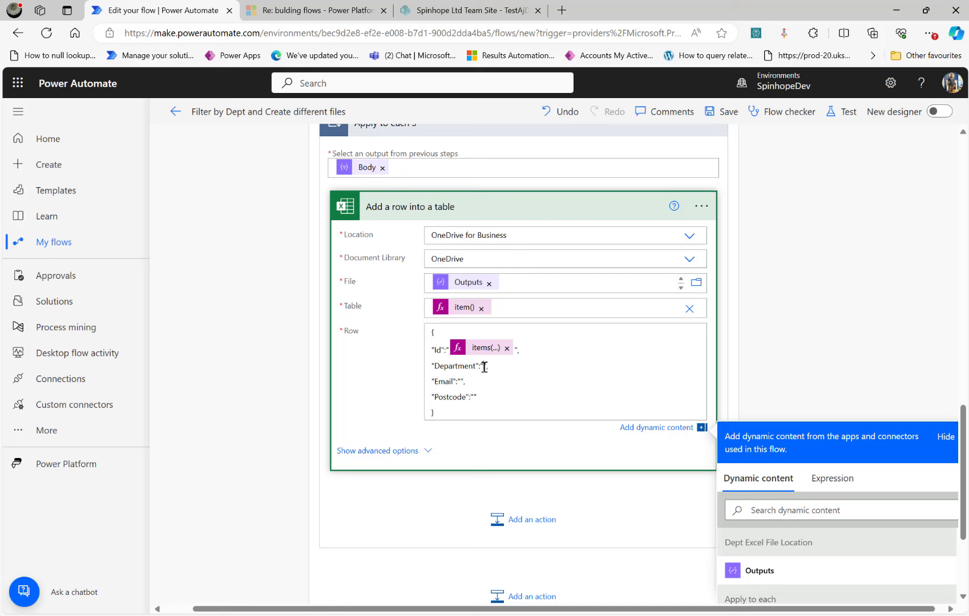
- Insert the expression items('Apply_to_each_3')?['Department'] as the "Department" value in the Row JSON
{"action": "left_click", "coordinate": [833, 478]}
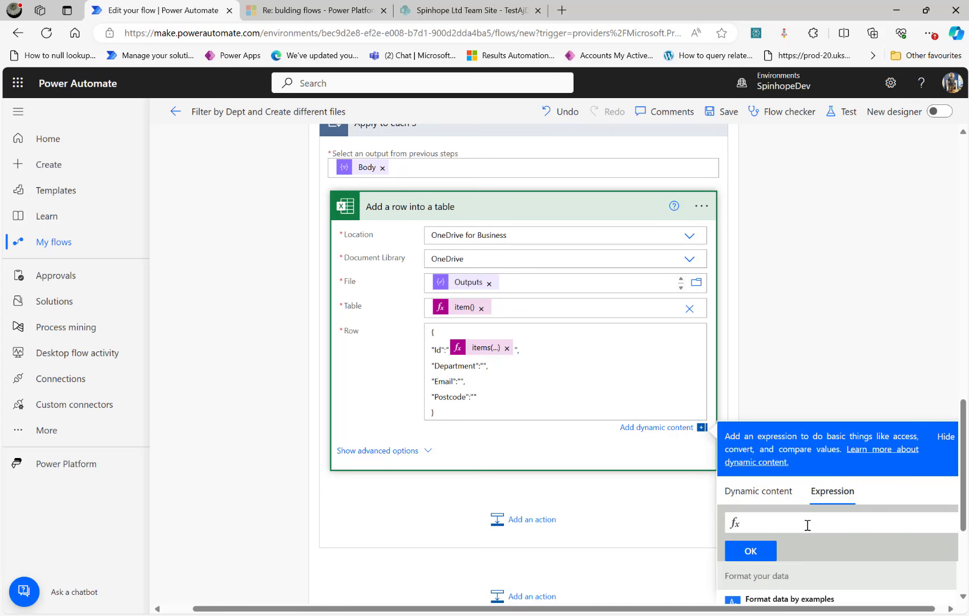
{"action": "type", "text": "items('Apply_to_each_3')?['Id']"}
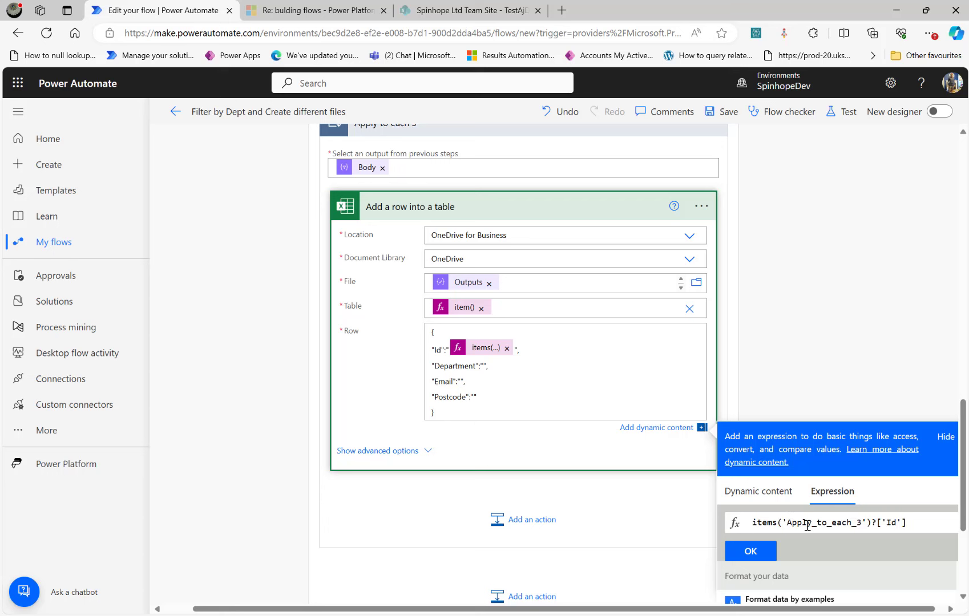
{"action": "left_click", "coordinate": [900, 522]}
{"action": "type", "text": "Department"}
{"action": "left_click", "coordinate": [754, 552]}
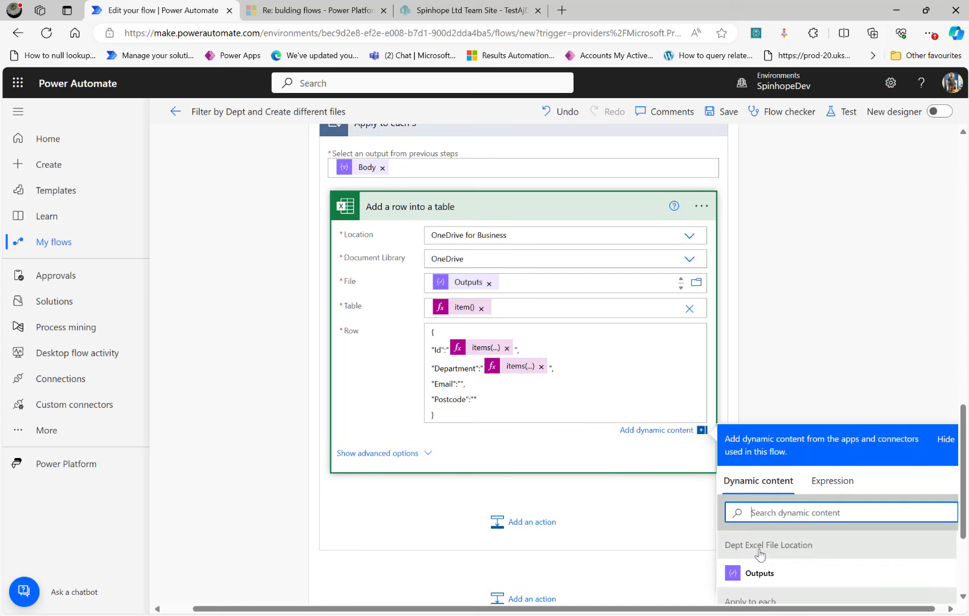
- Insert the expression items('Apply_to_each_3')?['Email'] between the quotes of the "Email" property in the Row JSON
{"action": "left_click", "coordinate": [485, 395]}
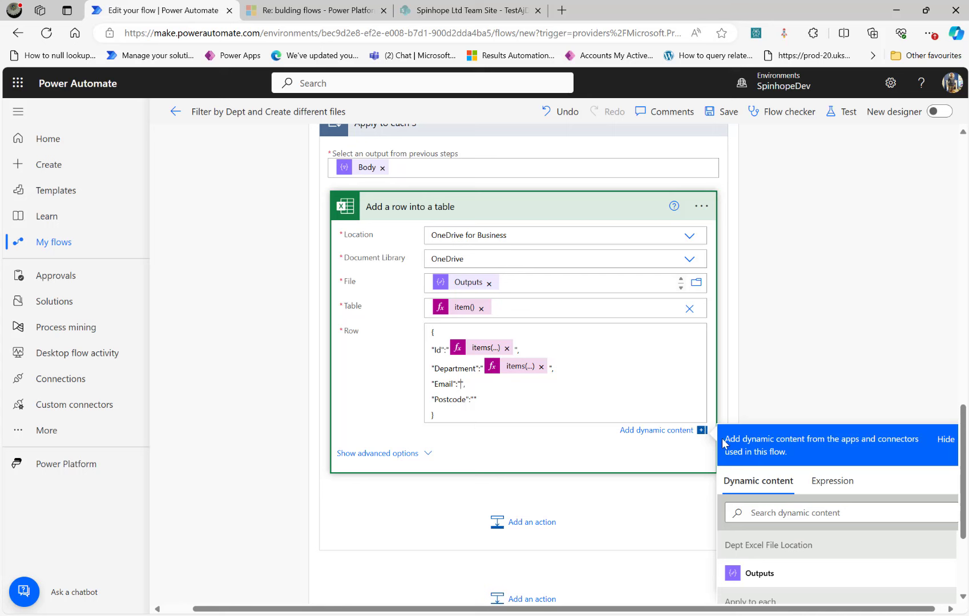
{"action": "left_click", "coordinate": [833, 482]}
{"action": "type", "text": "items('Apply_to_each_3')?['Id']"}
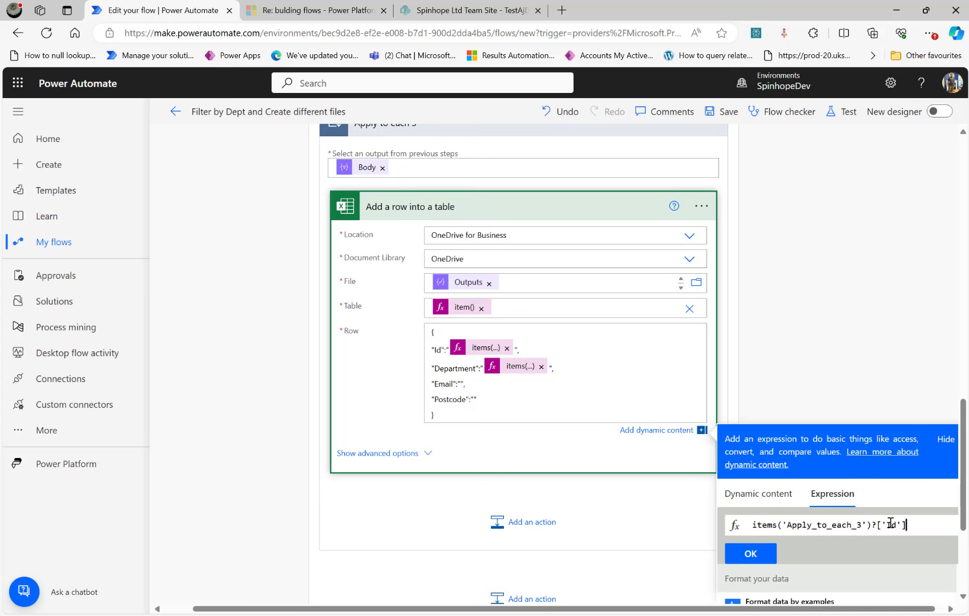
{"action": "left_click", "coordinate": [900, 524]}
{"action": "key", "text": "BackSpace"}
{"action": "key", "text": "BackSpace"}
{"action": "type", "text": "Email"}
{"action": "left_click", "coordinate": [760, 557]}
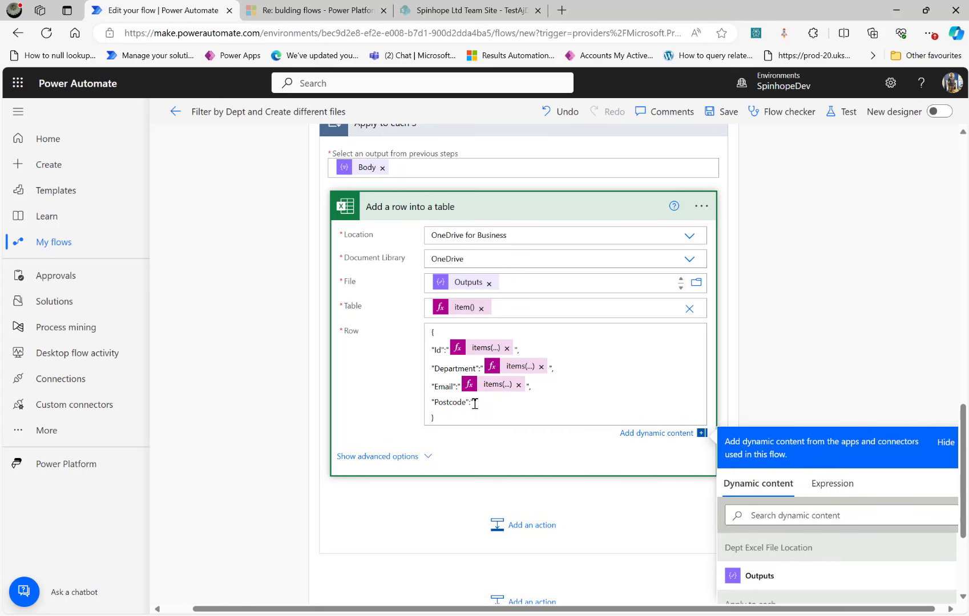
- Insert items('Apply_to_each_3')?['Postcode'] as the "Postcode" value in the Row JSON and save the flow
{"action": "left_click", "coordinate": [844, 486]}
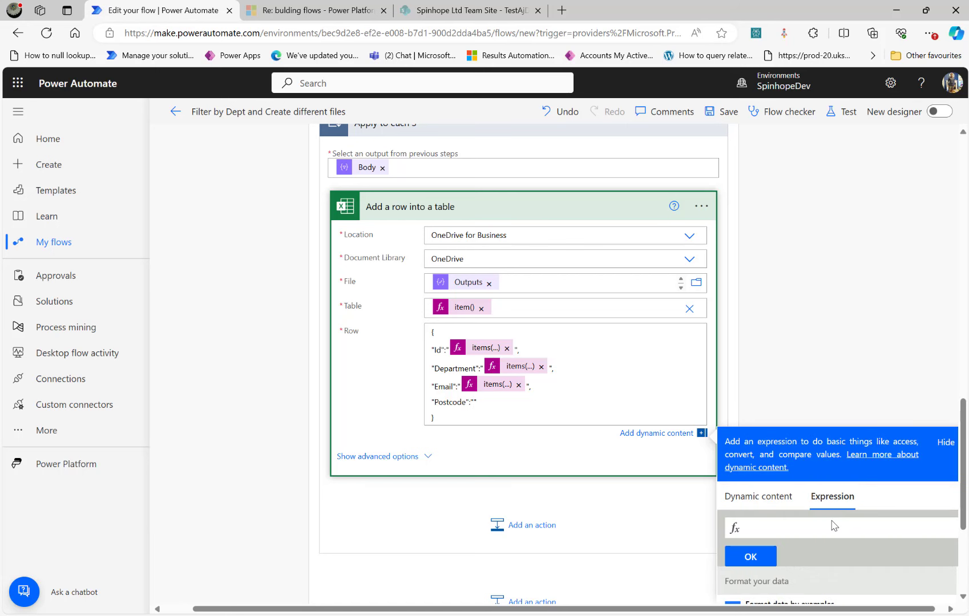
{"action": "type", "text": "items('Apply_to_each_3')?['Id']"}
{"action": "left_click", "coordinate": [895, 527]}
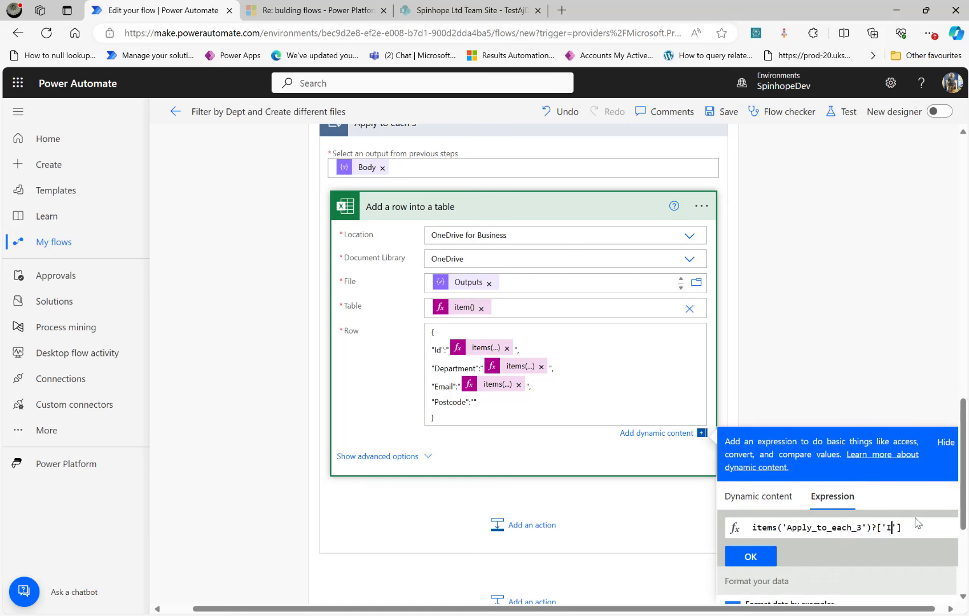
{"action": "key", "text": "BackSpace"}
{"action": "key", "text": "BackSpace"}
{"action": "type", "text": "Postcode"}
{"action": "left_click", "coordinate": [761, 556]}
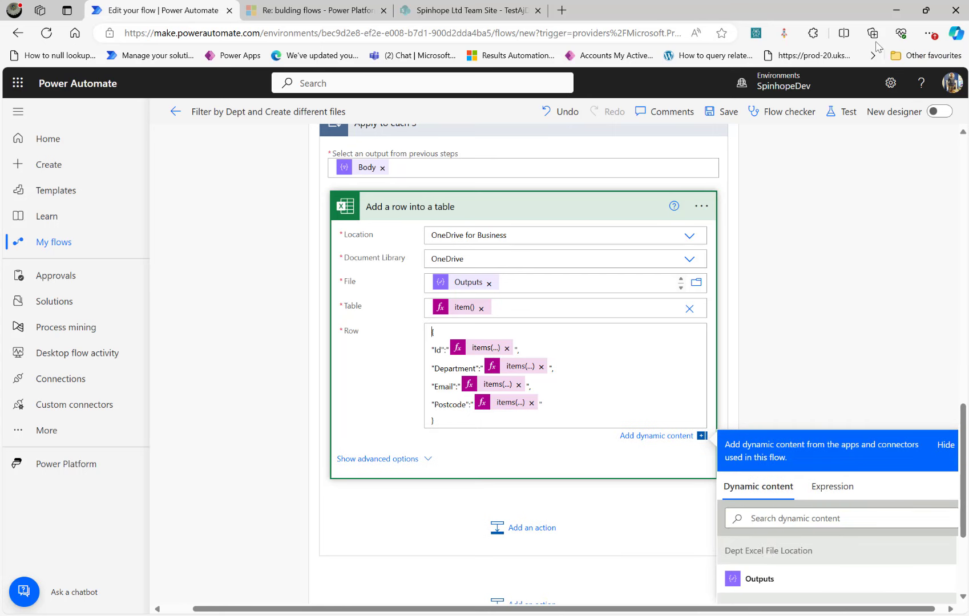
{"action": "left_click", "coordinate": [723, 113]}
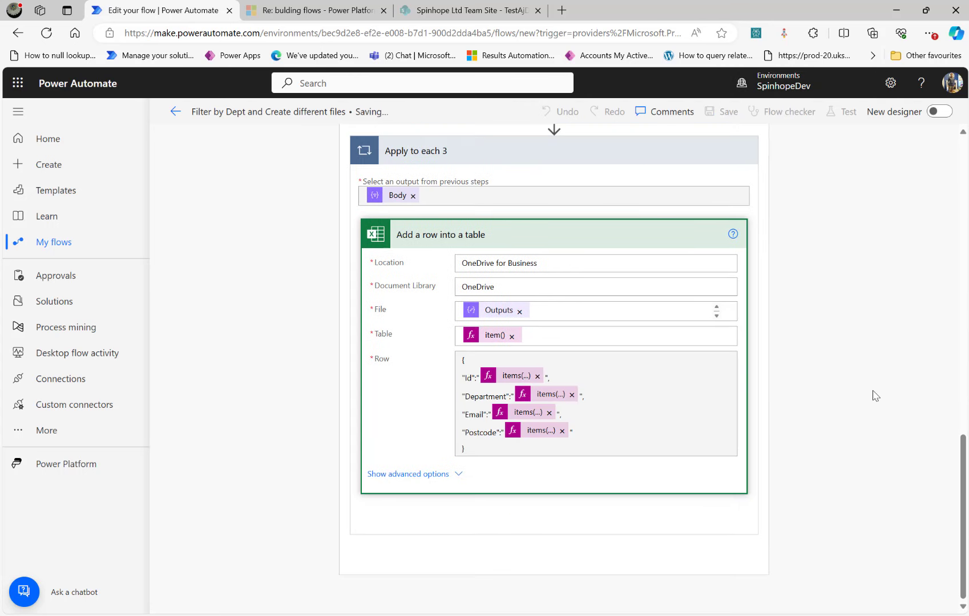
- Review the Create file and Create table settings in the first Apply to each loop and the Blank Excel Content input
{"action": "scroll", "coordinate": [345, 357], "scroll_direction": "up", "scroll_amount": 3}
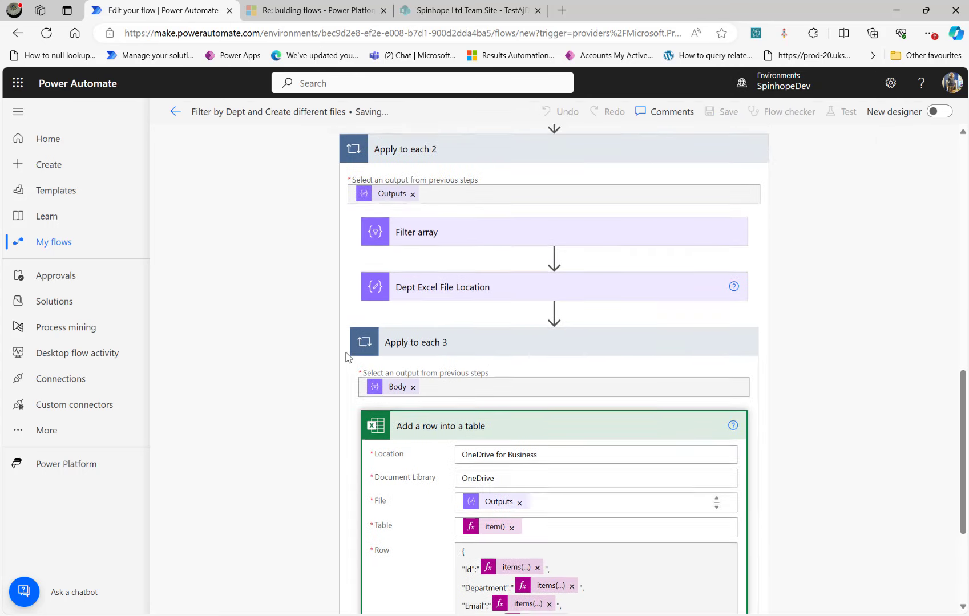
{"action": "scroll", "coordinate": [346, 357], "scroll_direction": "up", "scroll_amount": 8}
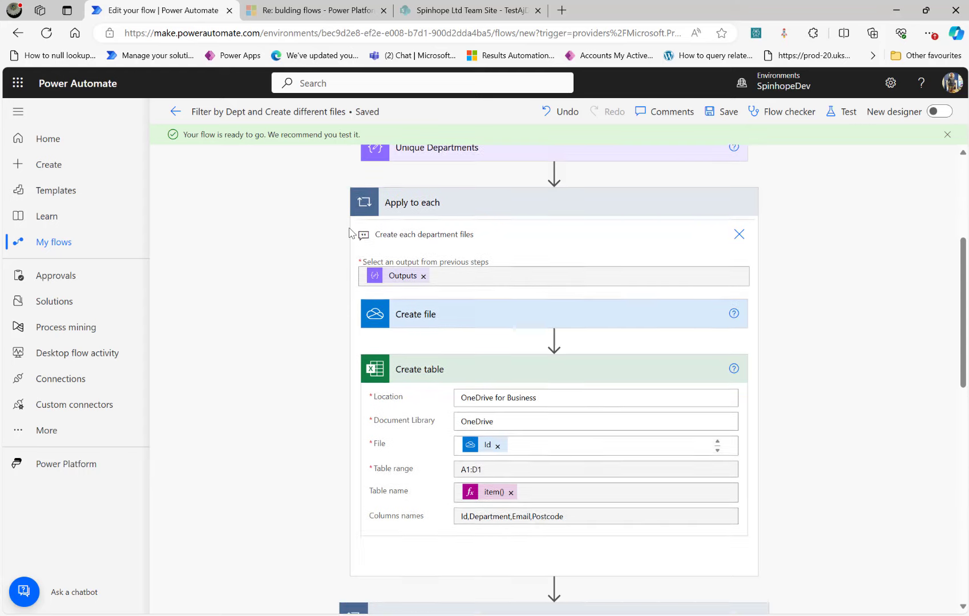
{"action": "scroll", "coordinate": [351, 233], "scroll_direction": "up", "scroll_amount": 1}
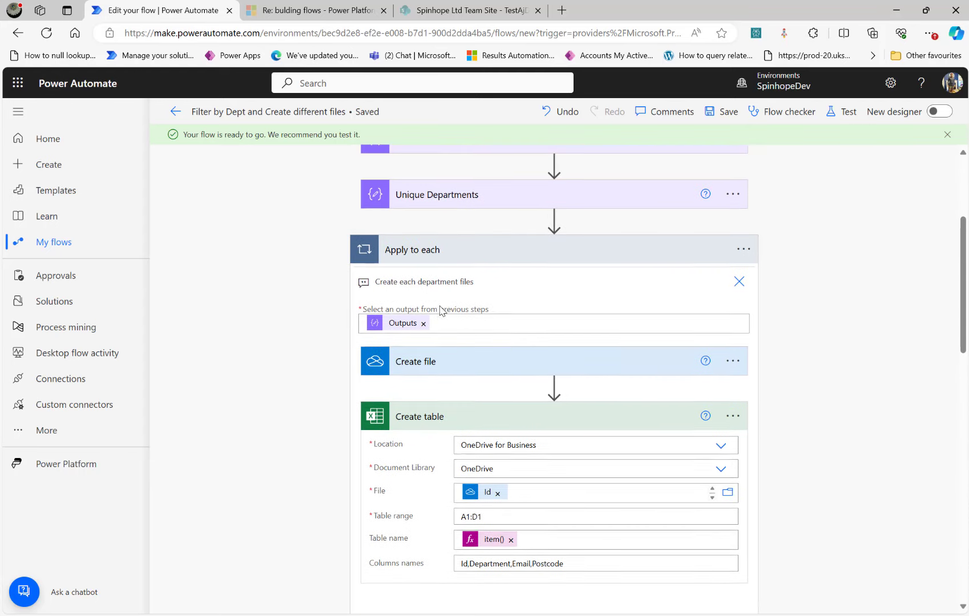
{"action": "scroll", "coordinate": [441, 308], "scroll_direction": "down", "scroll_amount": 1}
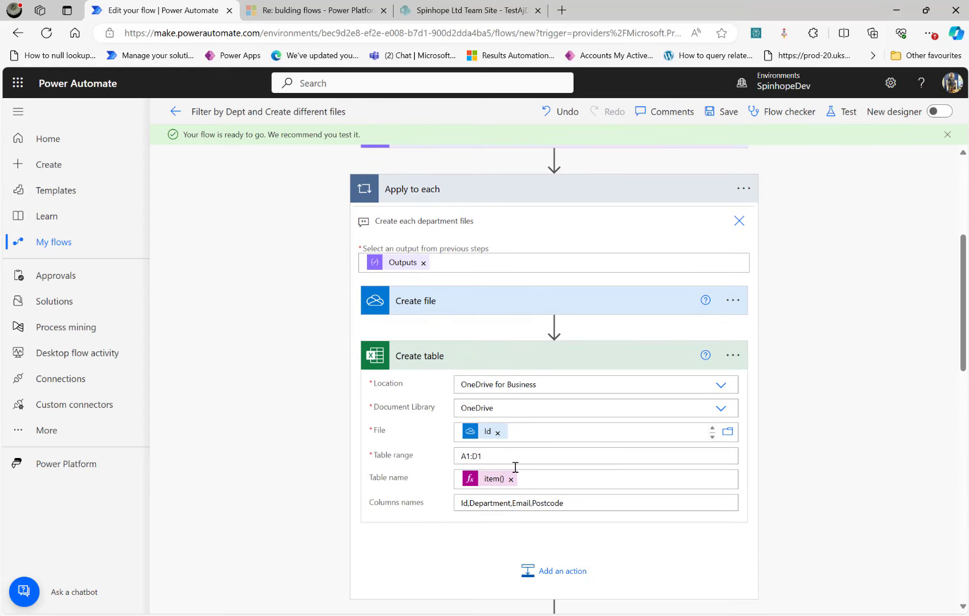
{"action": "left_click", "coordinate": [463, 305]}
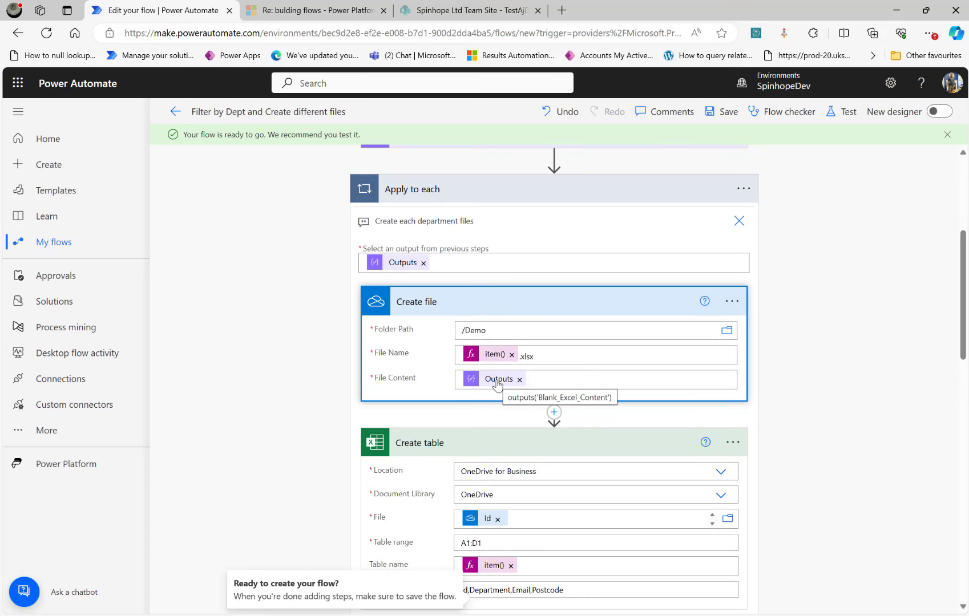
{"action": "scroll", "coordinate": [497, 384], "scroll_direction": "up", "scroll_amount": 5}
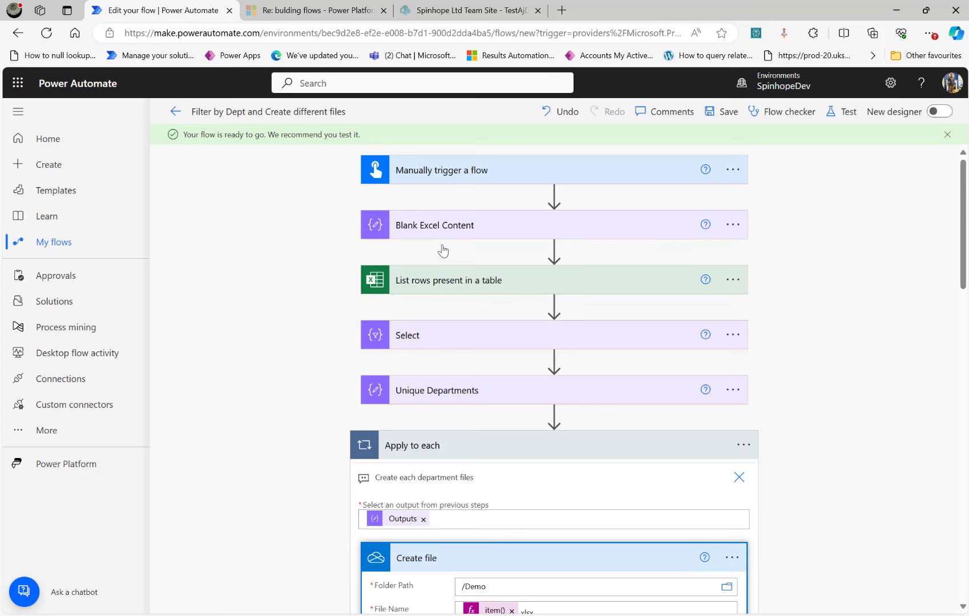
{"action": "left_click", "coordinate": [462, 228]}
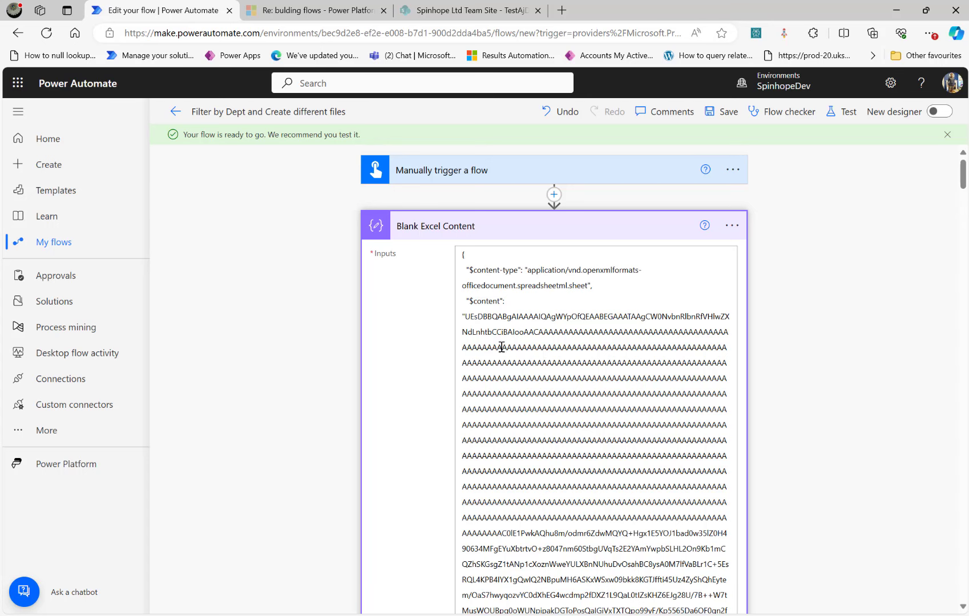
{"action": "left_click", "coordinate": [461, 222]}
{"action": "scroll", "coordinate": [556, 457], "scroll_direction": "down", "scroll_amount": 2}
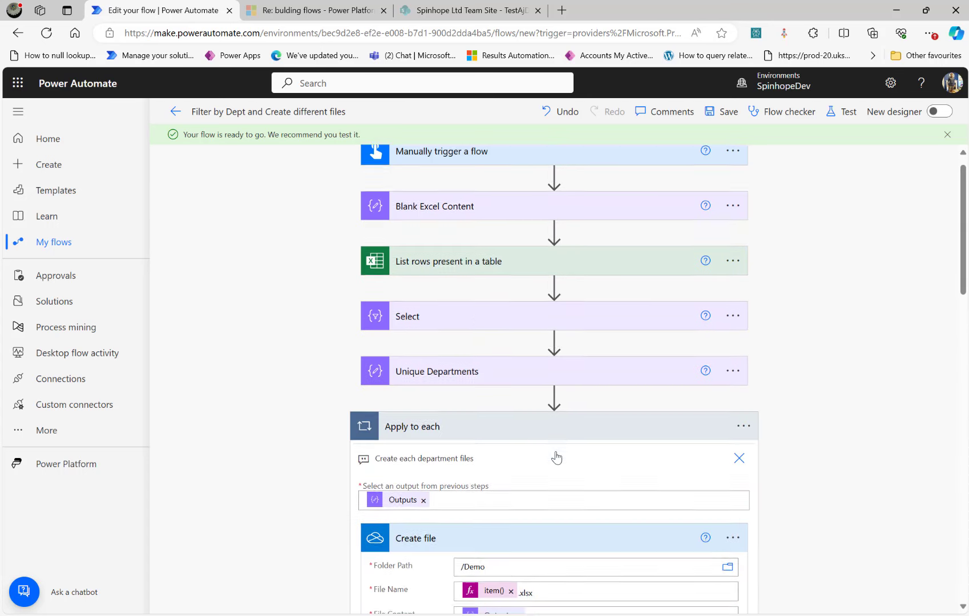
- Collapse the first Apply to each loop and review Filter array, Dept Excel File Location and Add a row into a table in Apply to each 2
{"action": "left_click", "coordinate": [482, 359]}
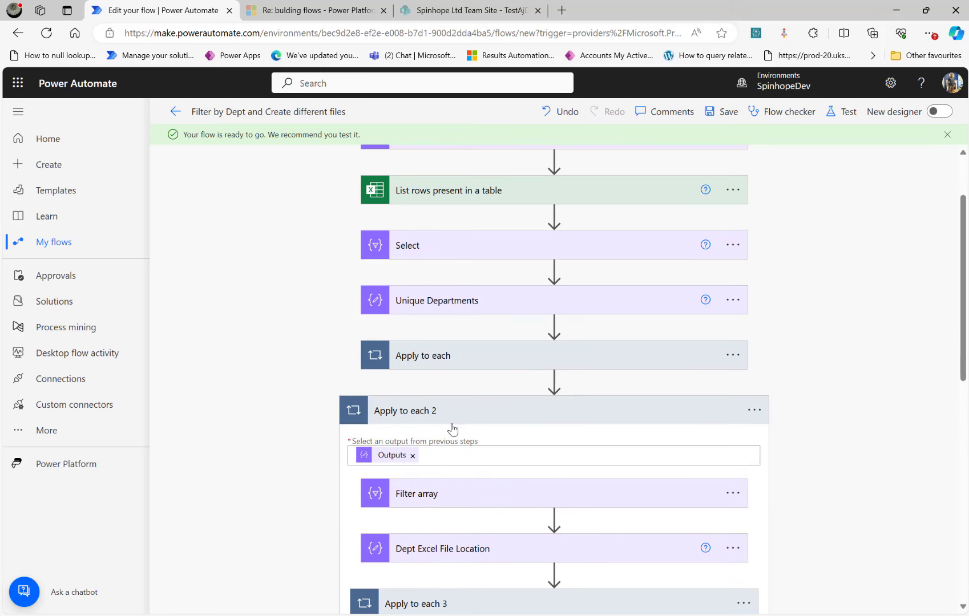
{"action": "left_click", "coordinate": [442, 494]}
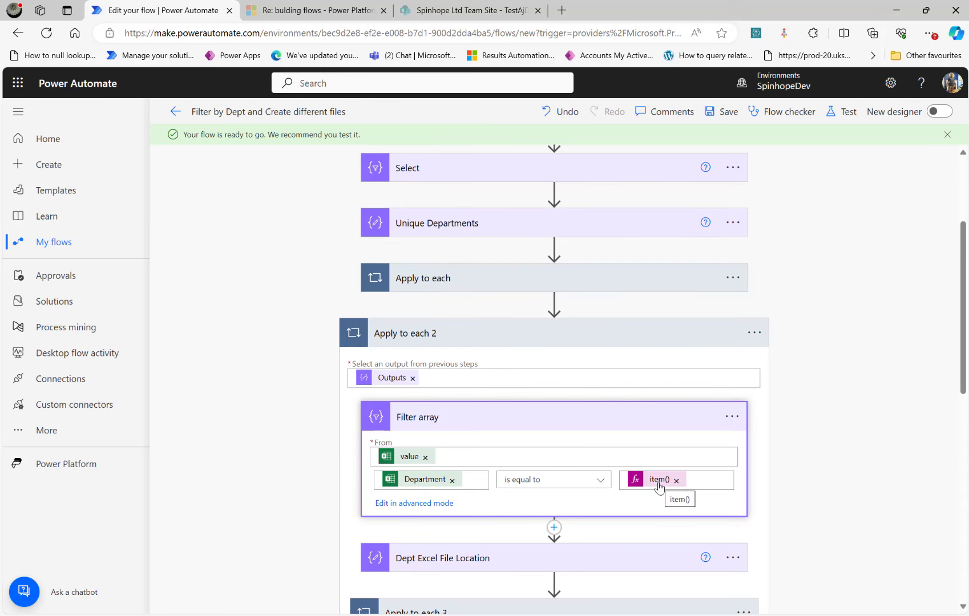
{"action": "scroll", "coordinate": [445, 388], "scroll_direction": "down", "scroll_amount": 3}
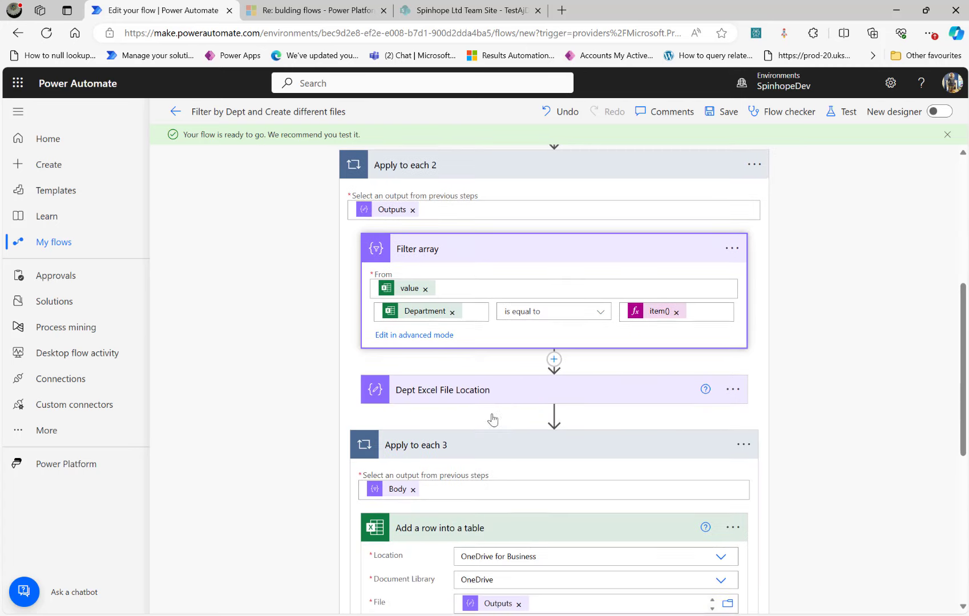
{"action": "left_click", "coordinate": [446, 388]}
{"action": "scroll", "coordinate": [510, 501], "scroll_direction": "down", "scroll_amount": 1}
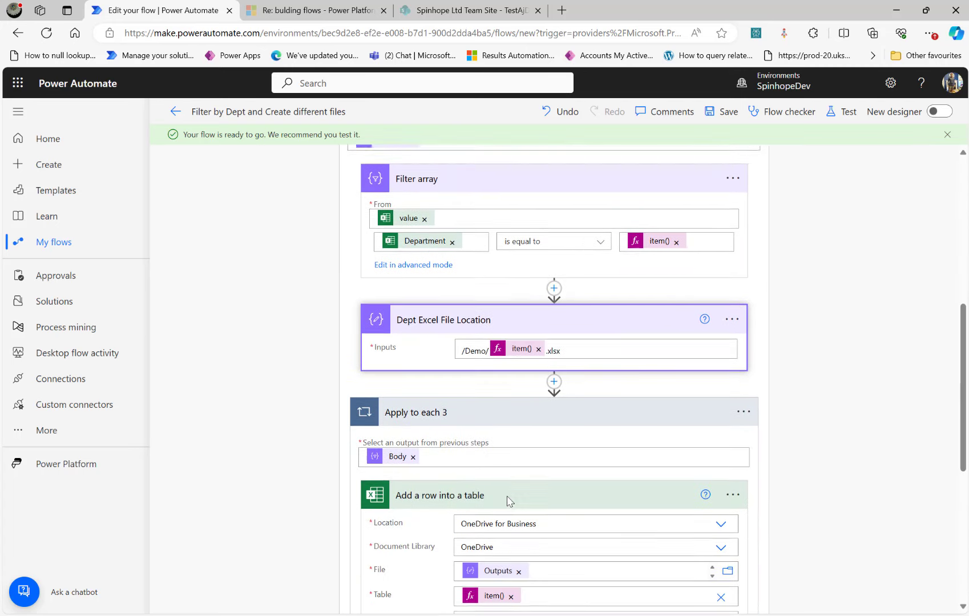
{"action": "scroll", "coordinate": [509, 501], "scroll_direction": "down", "scroll_amount": 1}
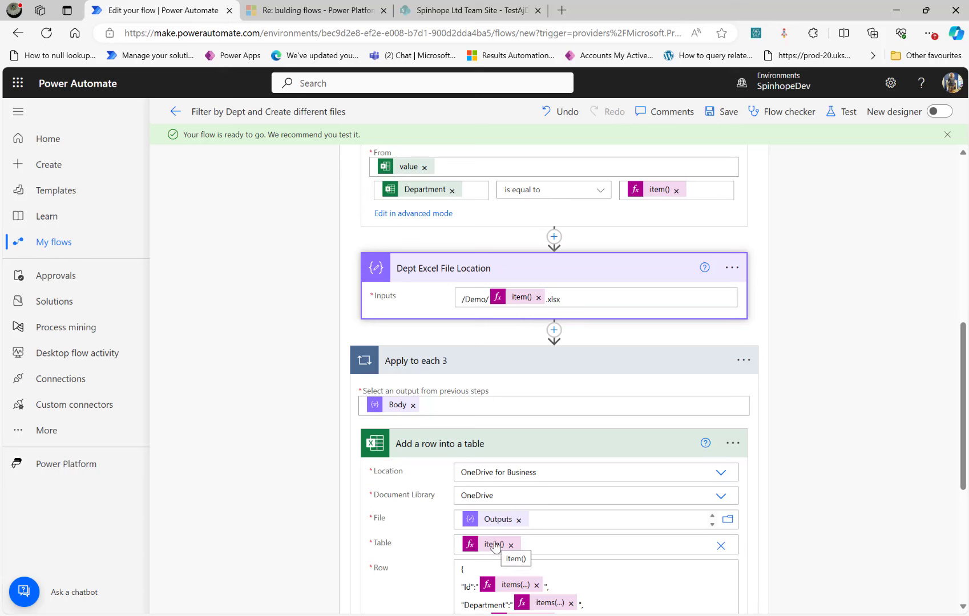
{"action": "scroll", "coordinate": [494, 545], "scroll_direction": "down", "scroll_amount": 2}
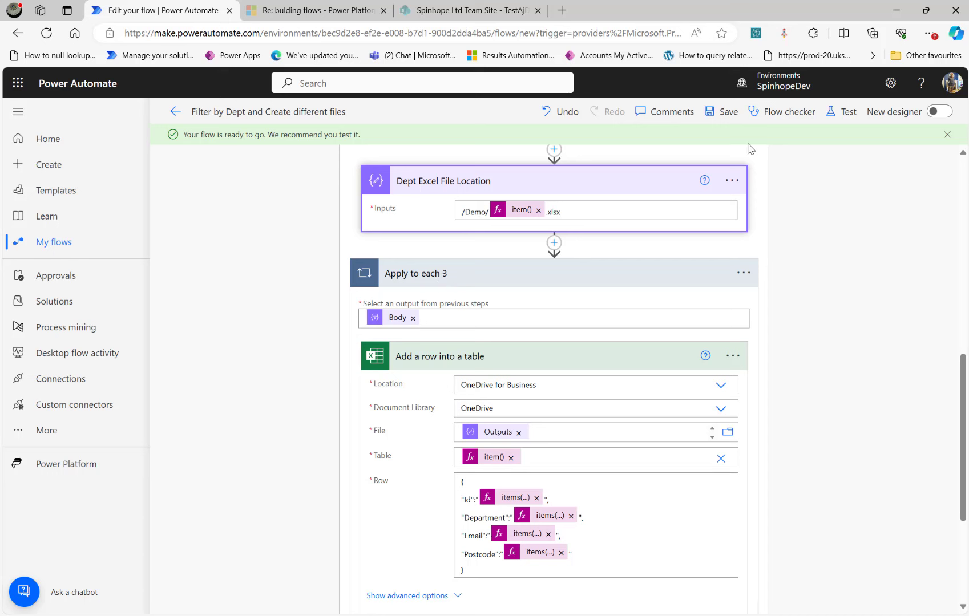
- Save the flow and run it as a manual test with the existing Excel Online and OneDrive connections
{"action": "left_click", "coordinate": [717, 115]}
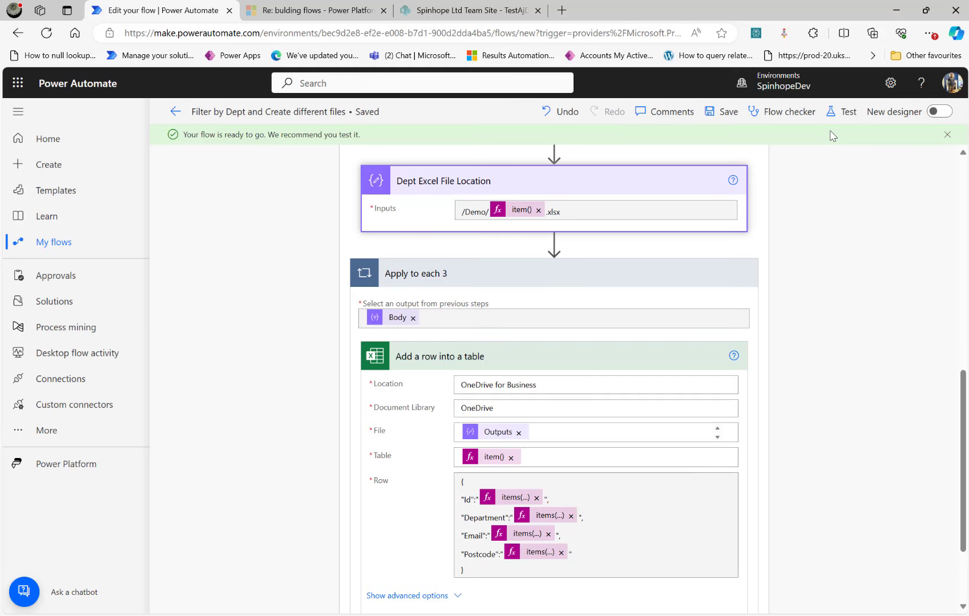
{"action": "left_click", "coordinate": [837, 114]}
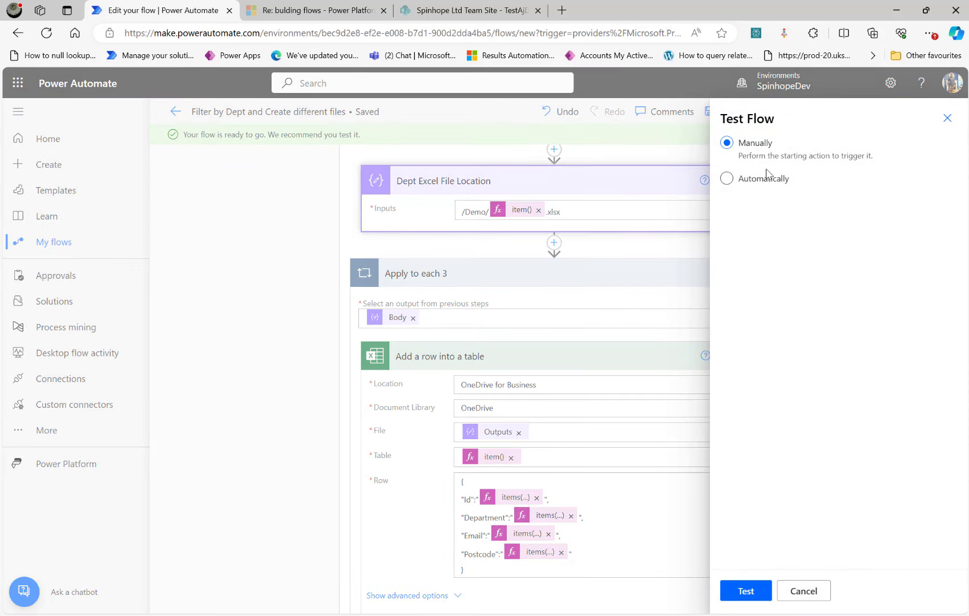
{"action": "left_click", "coordinate": [736, 593]}
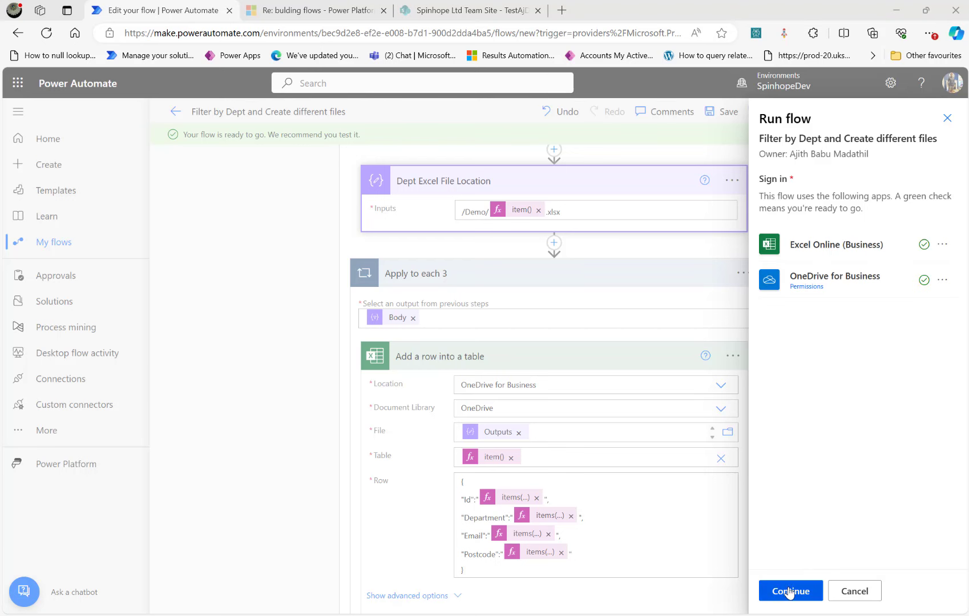
{"action": "left_click", "coordinate": [789, 594]}
{"action": "left_click", "coordinate": [794, 592]}
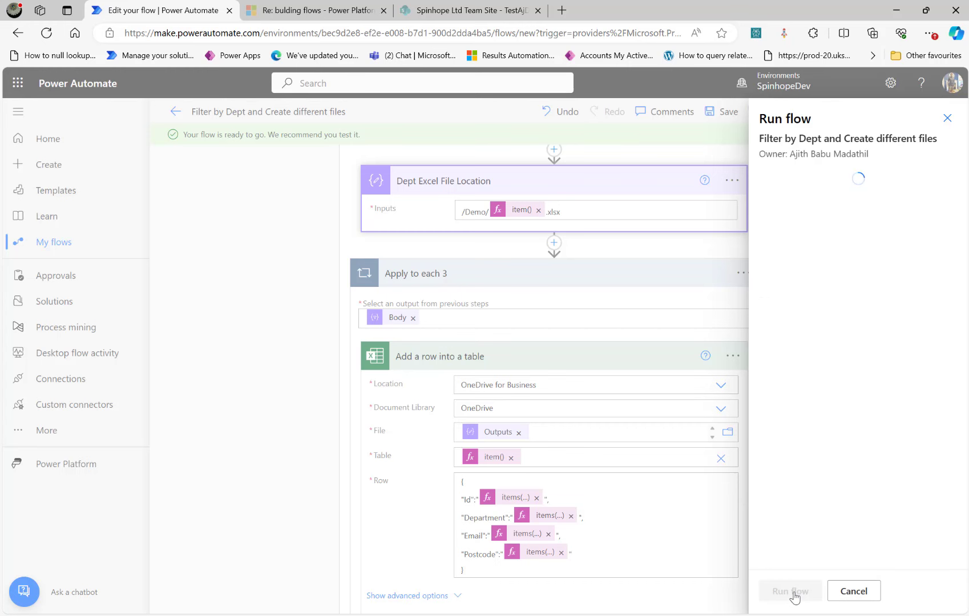
{"action": "left_click", "coordinate": [792, 593]}
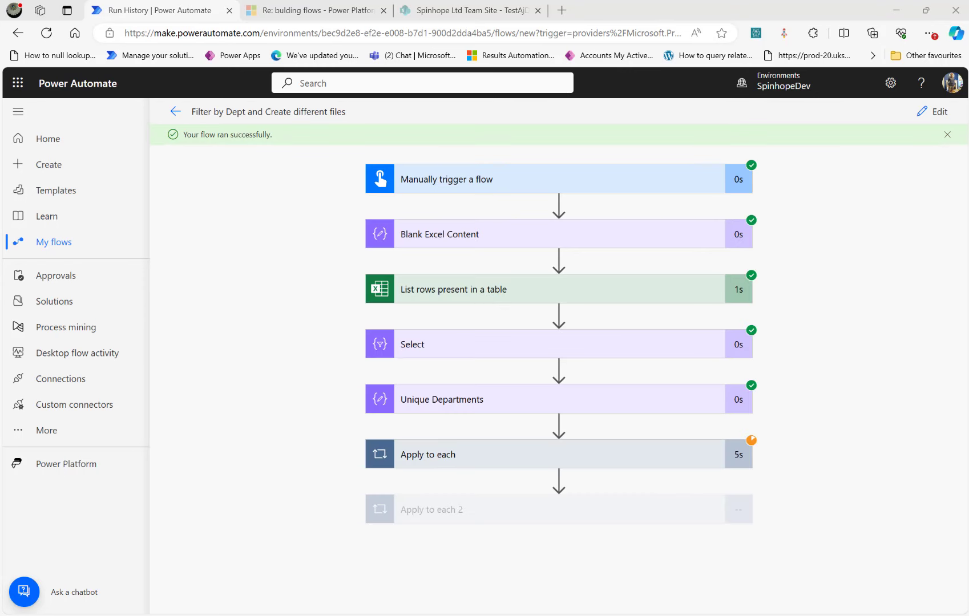
- Examine the Unique Departments values in the completed run and expand the Apply to each and Apply to each 2 loops
{"action": "left_click", "coordinate": [553, 514]}
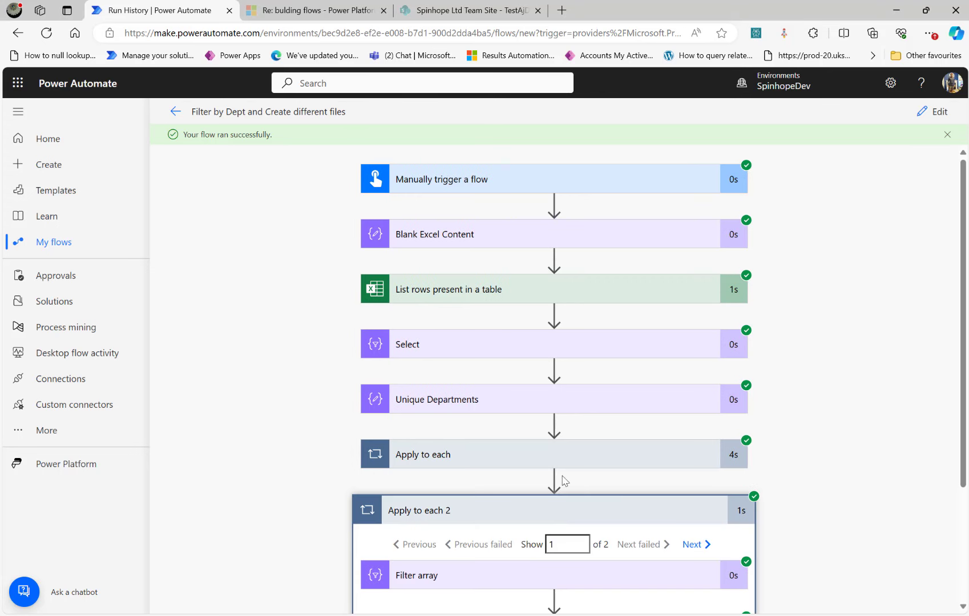
{"action": "left_click", "coordinate": [472, 410]}
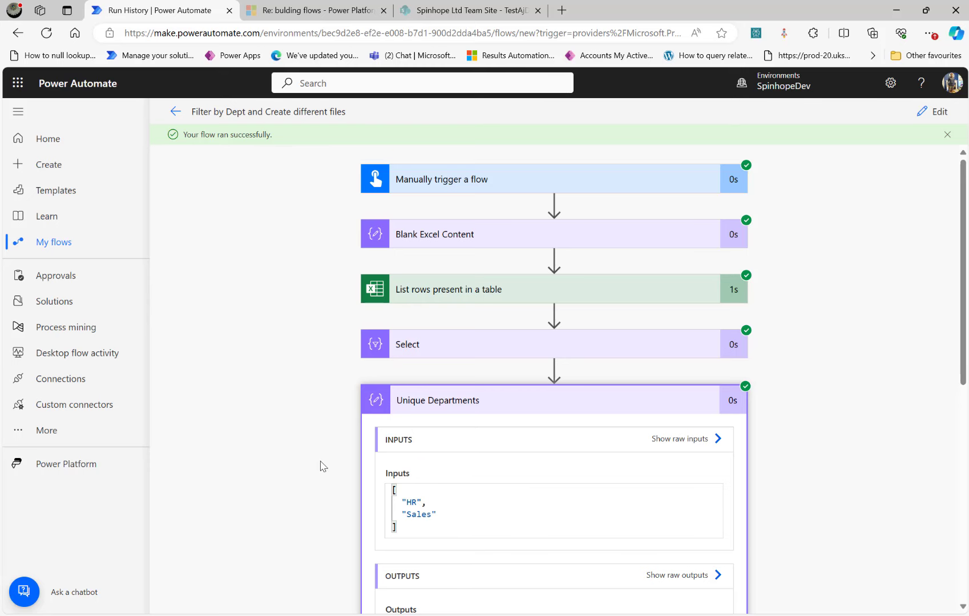
{"action": "scroll", "coordinate": [320, 465], "scroll_direction": "down", "scroll_amount": 6}
{"action": "scroll", "coordinate": [365, 449], "scroll_direction": "down", "scroll_amount": 1}
{"action": "left_click", "coordinate": [466, 303]}
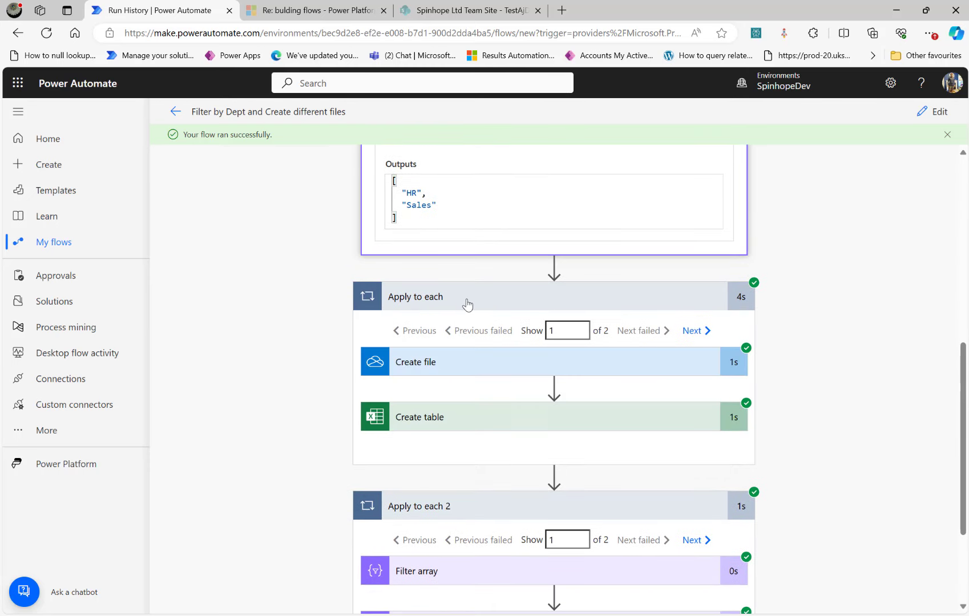
- Inspect the Create file inputs and outputs in Apply to each, move on to the second iteration, and collapse the loop
{"action": "left_click", "coordinate": [448, 367]}
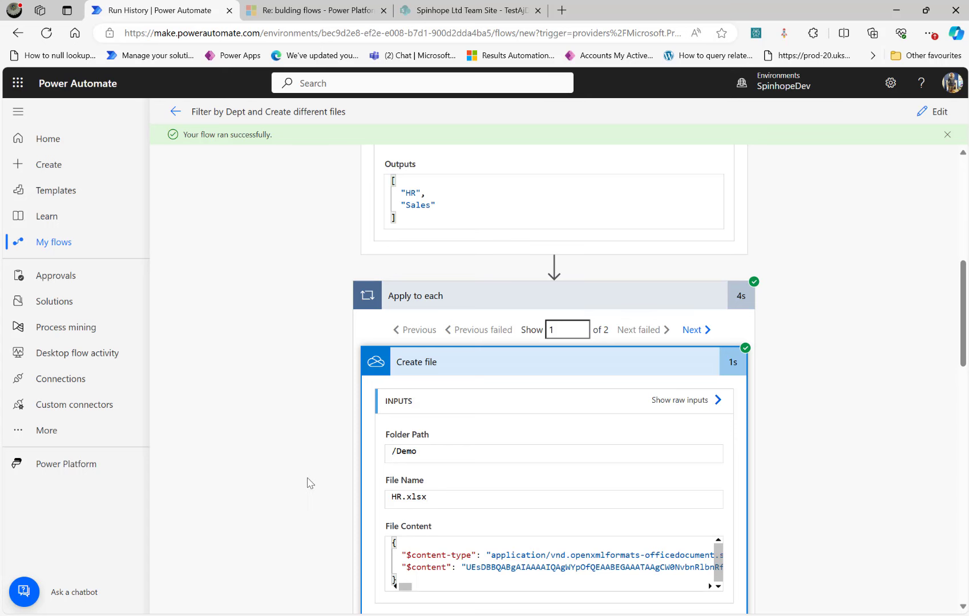
{"action": "scroll", "coordinate": [308, 482], "scroll_direction": "down", "scroll_amount": 3}
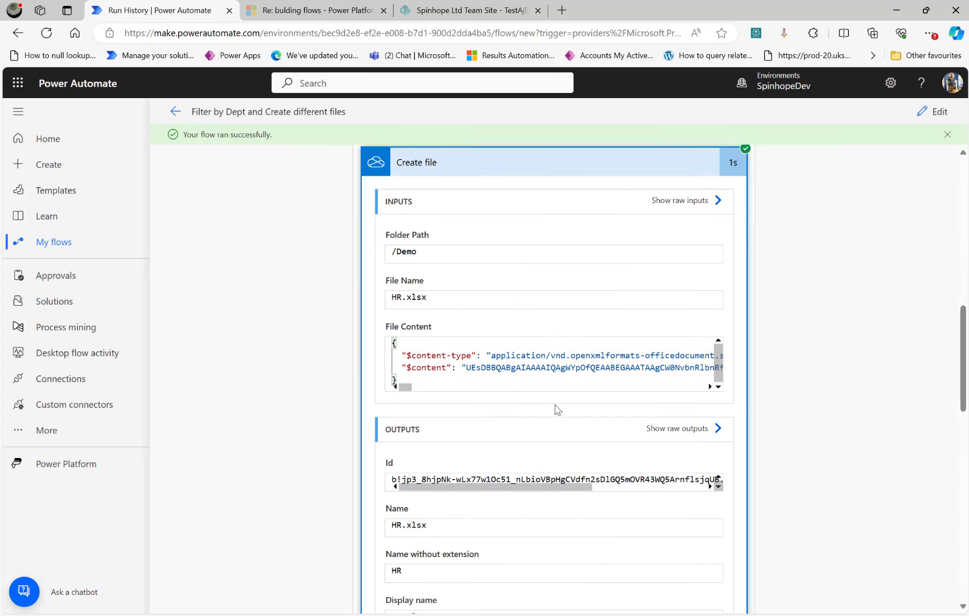
{"action": "scroll", "coordinate": [553, 407], "scroll_direction": "up", "scroll_amount": 3}
{"action": "left_click", "coordinate": [685, 335]}
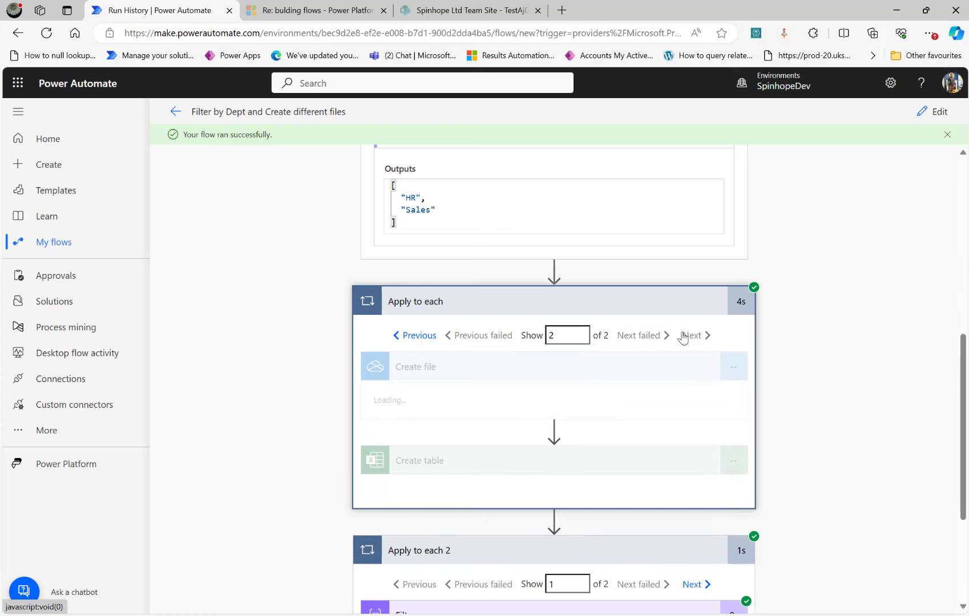
{"action": "left_click", "coordinate": [465, 303]}
- Inspect the Filter array and Dept Excel File Location results in Apply to each 2, then check Filter array in the second iteration
{"action": "left_click", "coordinate": [483, 422]}
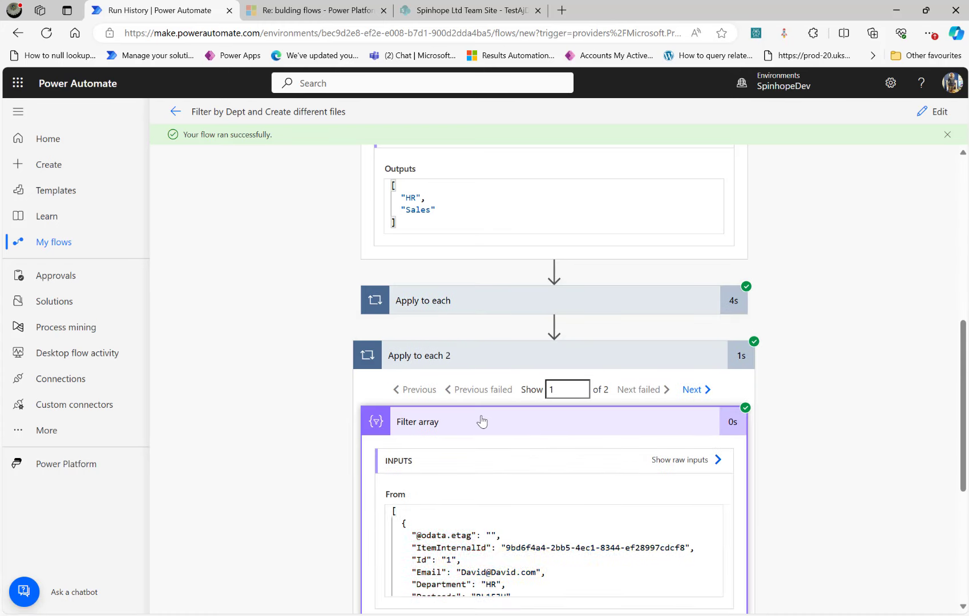
{"action": "scroll", "coordinate": [527, 508], "scroll_direction": "down", "scroll_amount": 2}
{"action": "scroll", "coordinate": [891, 479], "scroll_direction": "down", "scroll_amount": 2}
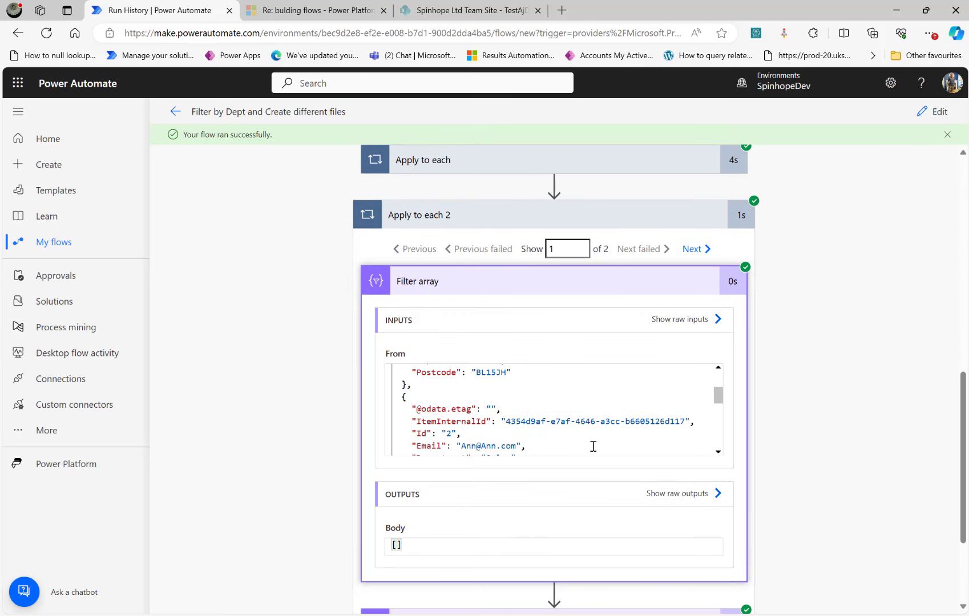
{"action": "scroll", "coordinate": [874, 446], "scroll_direction": "down", "scroll_amount": 1}
{"action": "scroll", "coordinate": [871, 445], "scroll_direction": "down", "scroll_amount": 1}
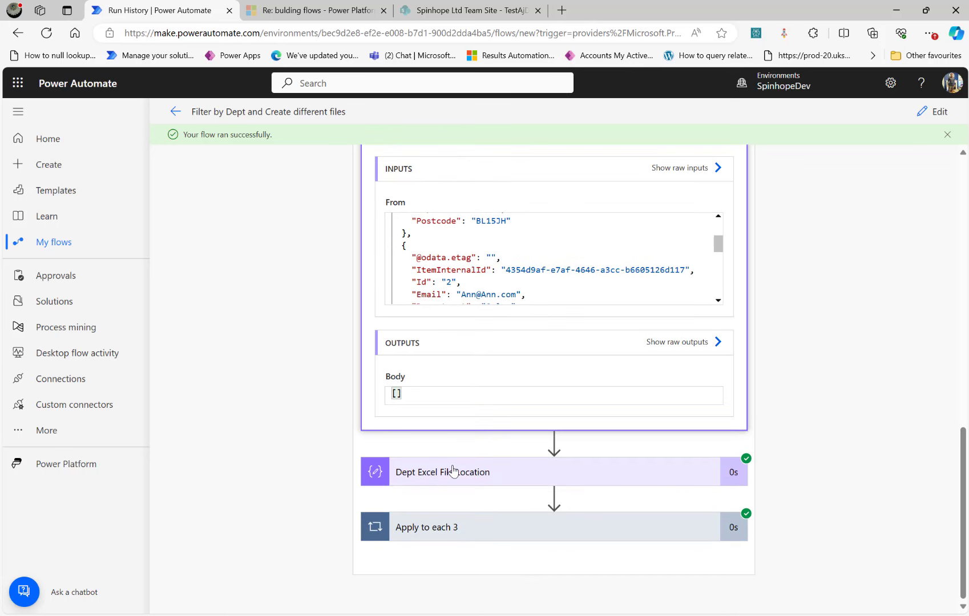
{"action": "left_click", "coordinate": [481, 471]}
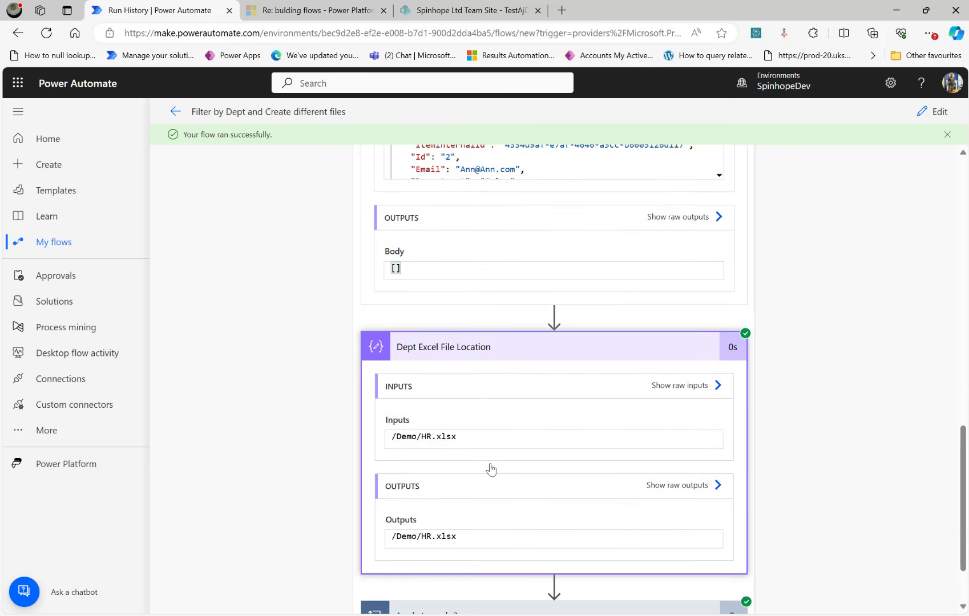
{"action": "scroll", "coordinate": [491, 468], "scroll_direction": "up", "scroll_amount": 3}
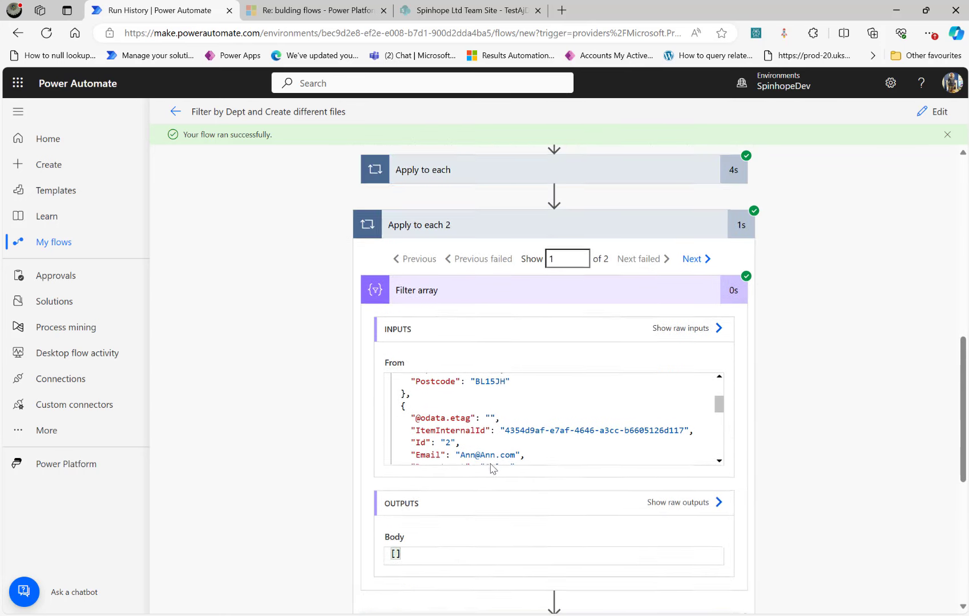
{"action": "left_click", "coordinate": [700, 263]}
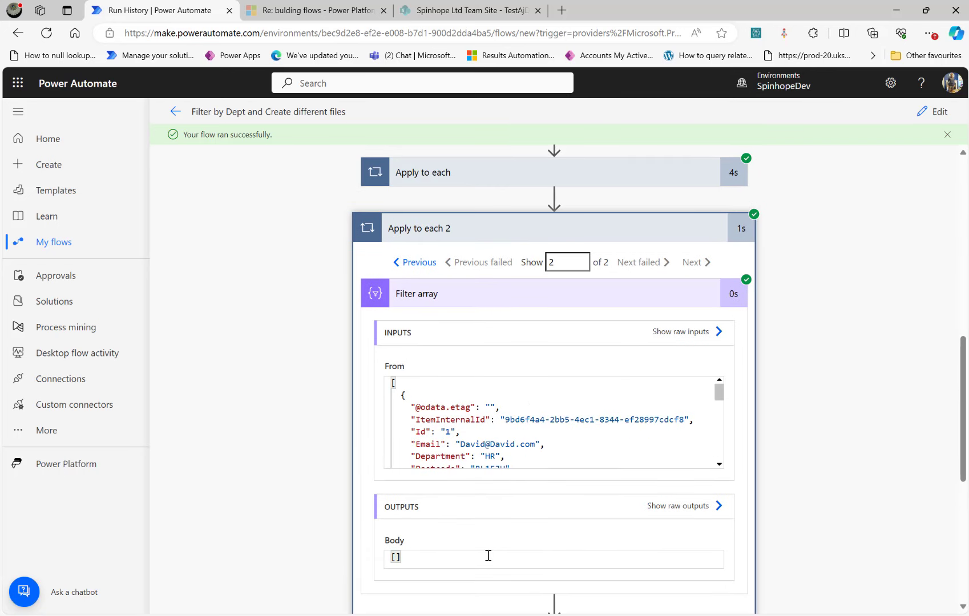
{"action": "scroll", "coordinate": [568, 465], "scroll_direction": "down", "scroll_amount": 2}
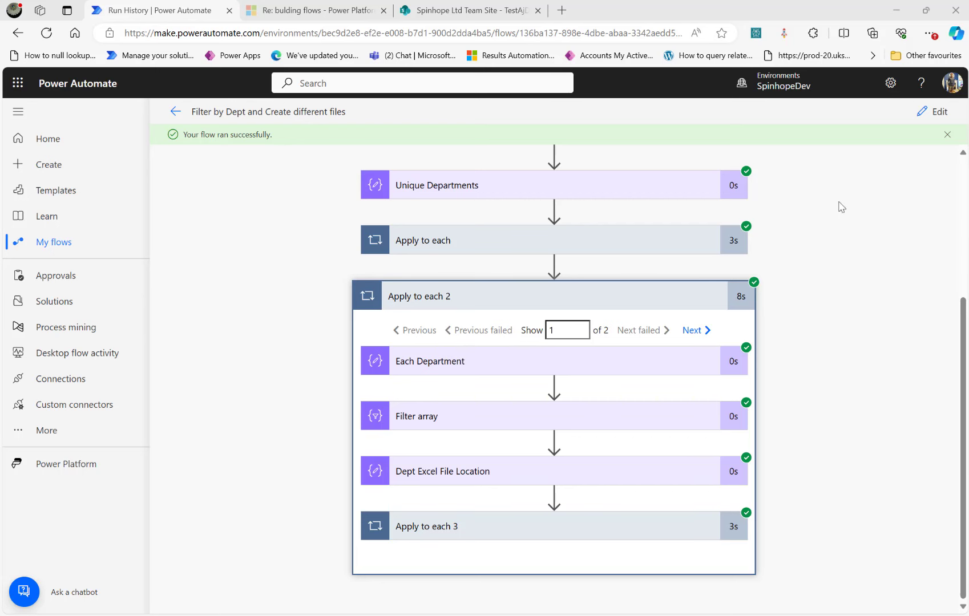
- Switch to the Demo folder in File Explorer, open Employee.xlsx, review the source rows by department, and close the workbook
{"action": "left_click_drag", "start_coordinate": [968, 77], "coordinate": [536, 147]}
{"action": "left_click_drag", "start_coordinate": [380, 163], "coordinate": [397, 145]}
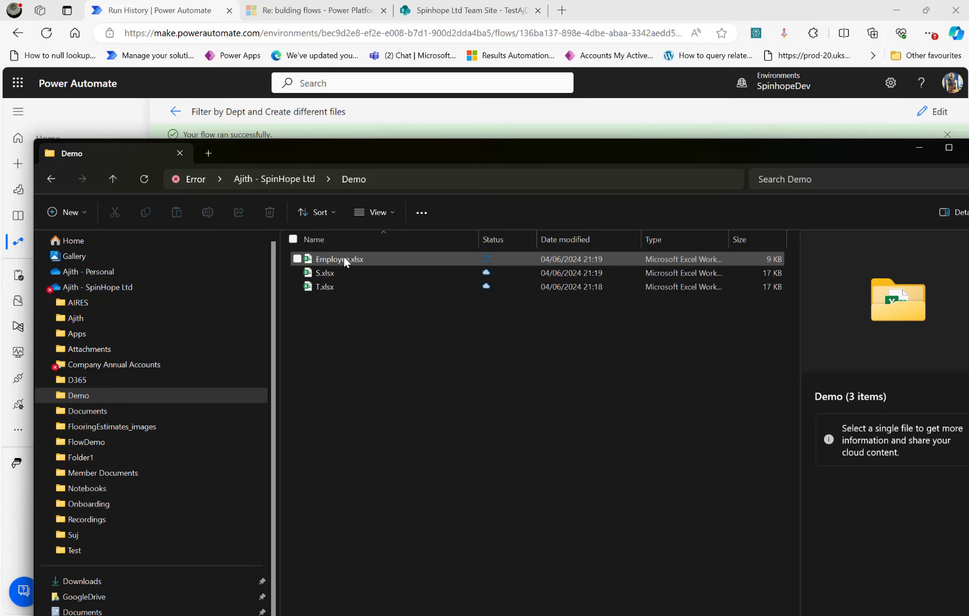
{"action": "left_click", "coordinate": [344, 259]}
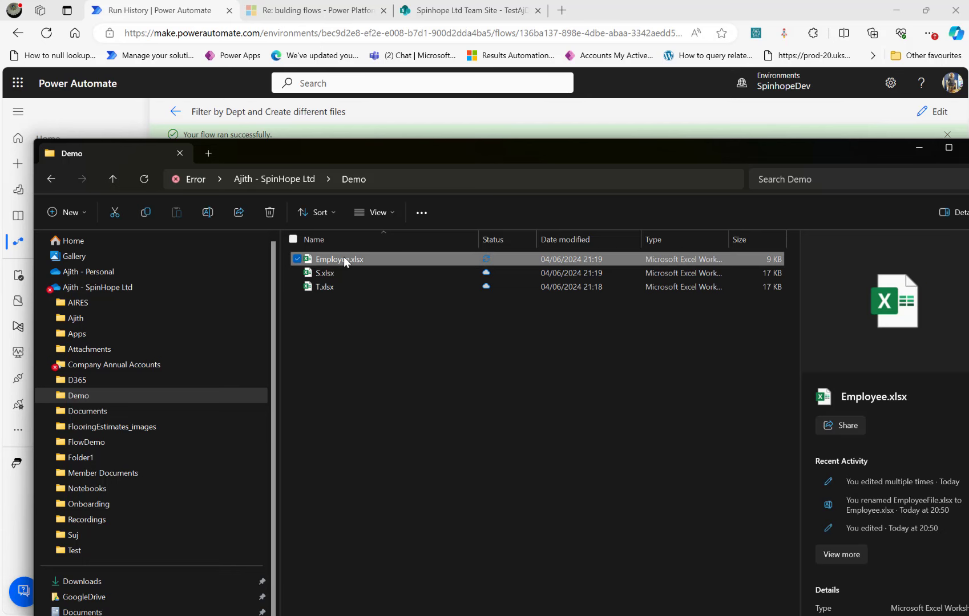
{"action": "key", "text": "Return"}
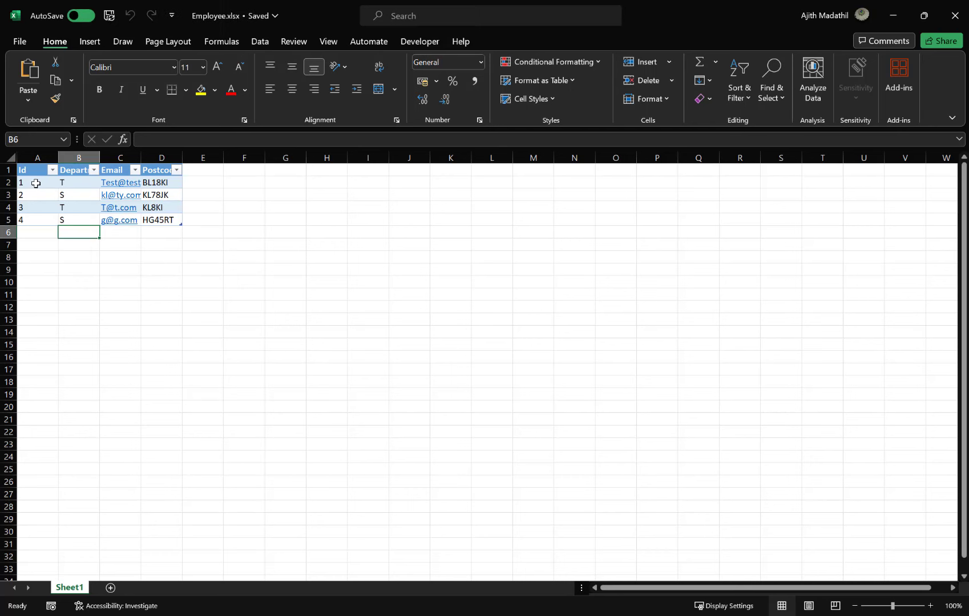
{"action": "left_click", "coordinate": [34, 208]}
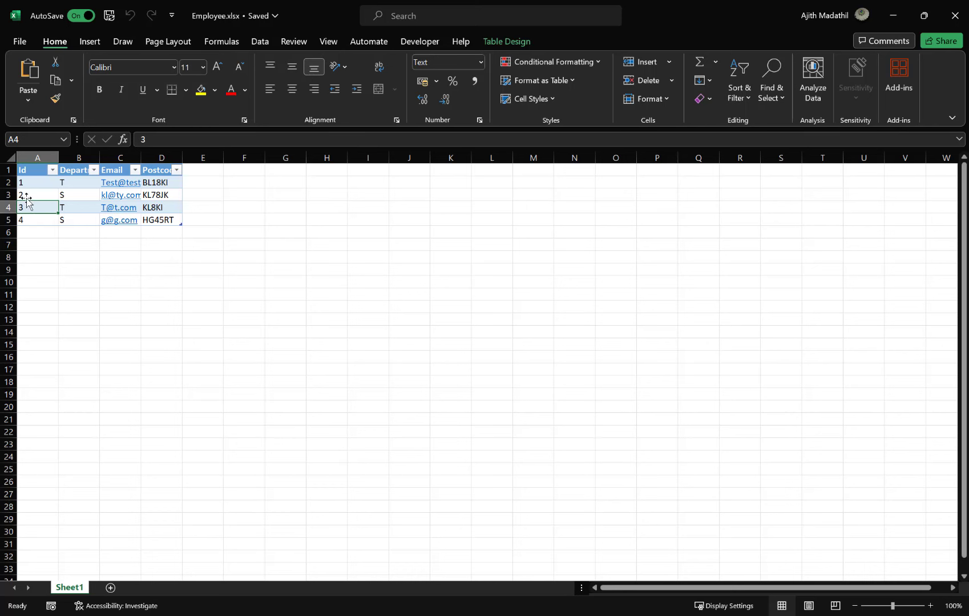
{"action": "left_click", "coordinate": [32, 195]}
{"action": "left_click", "coordinate": [36, 221]}
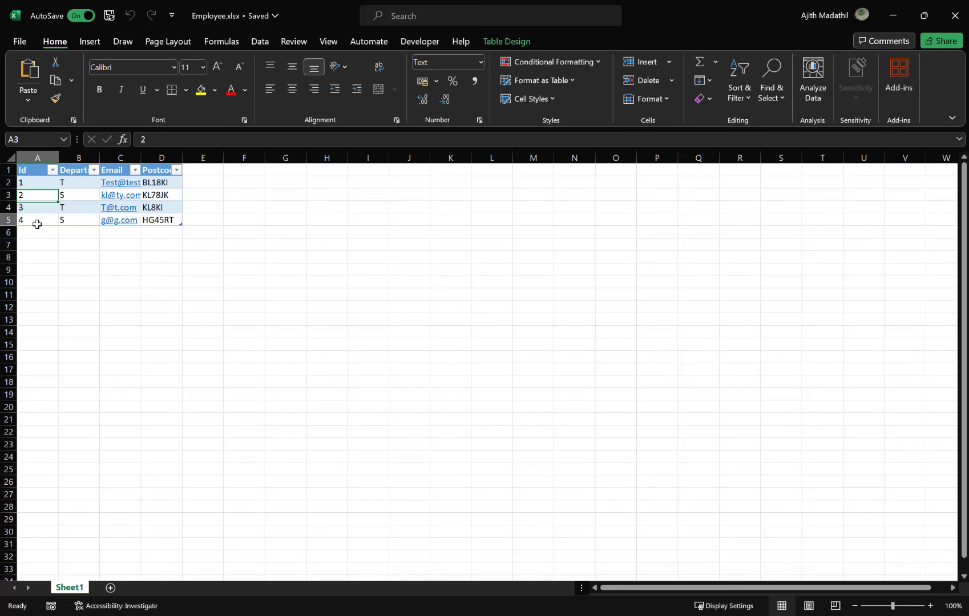
{"action": "left_click", "coordinate": [952, 19]}
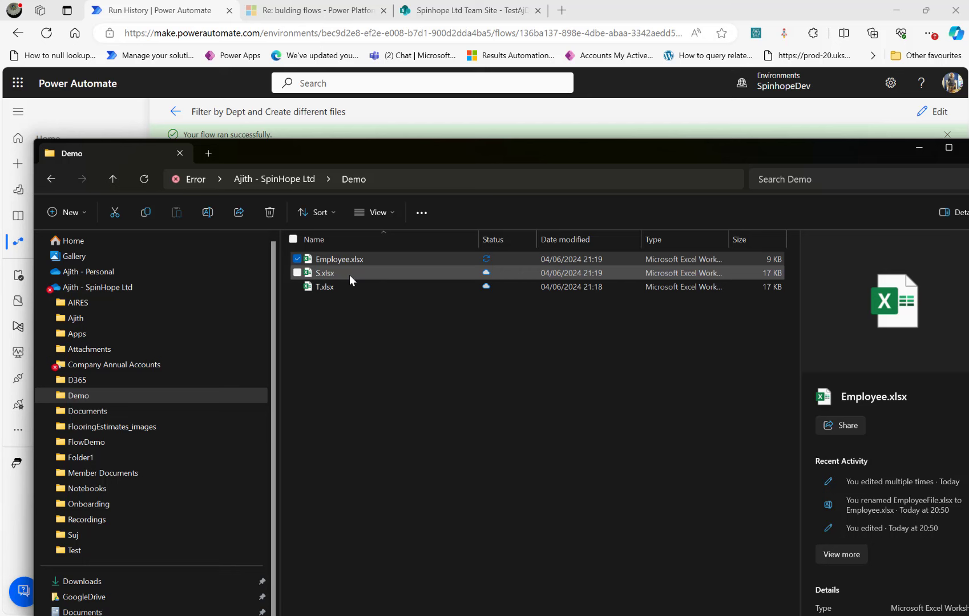
- Open the generated S.xlsx and T.xlsx workbooks one after the other, check their department rows, and close each
{"action": "left_click", "coordinate": [349, 275]}
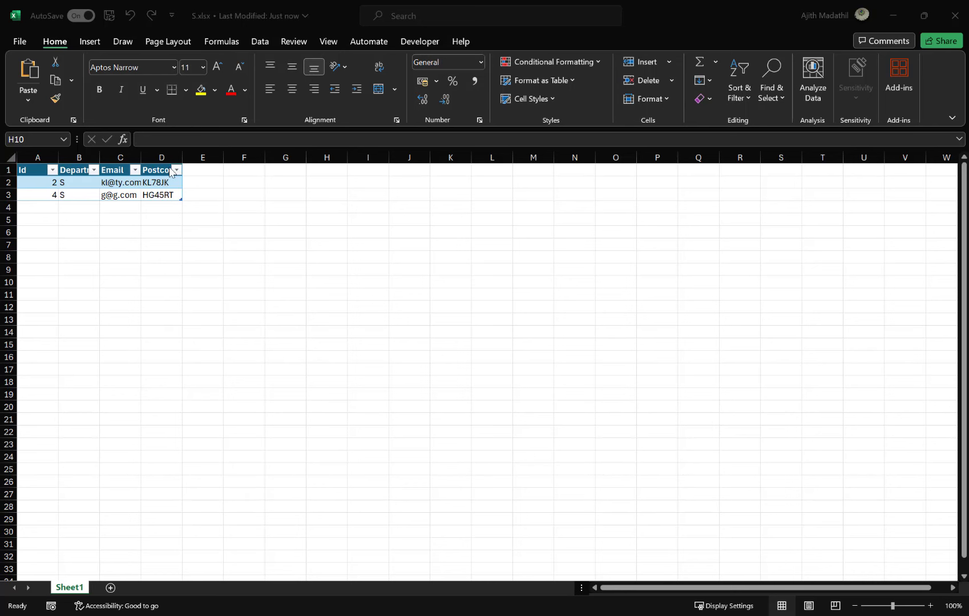
{"action": "left_click", "coordinate": [952, 18]}
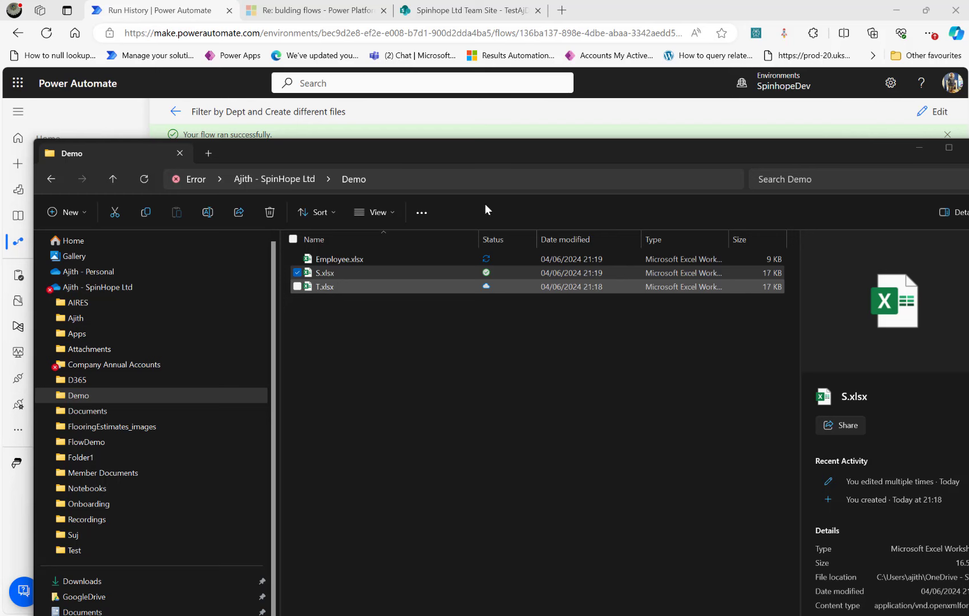
{"action": "double_click", "coordinate": [344, 286]}
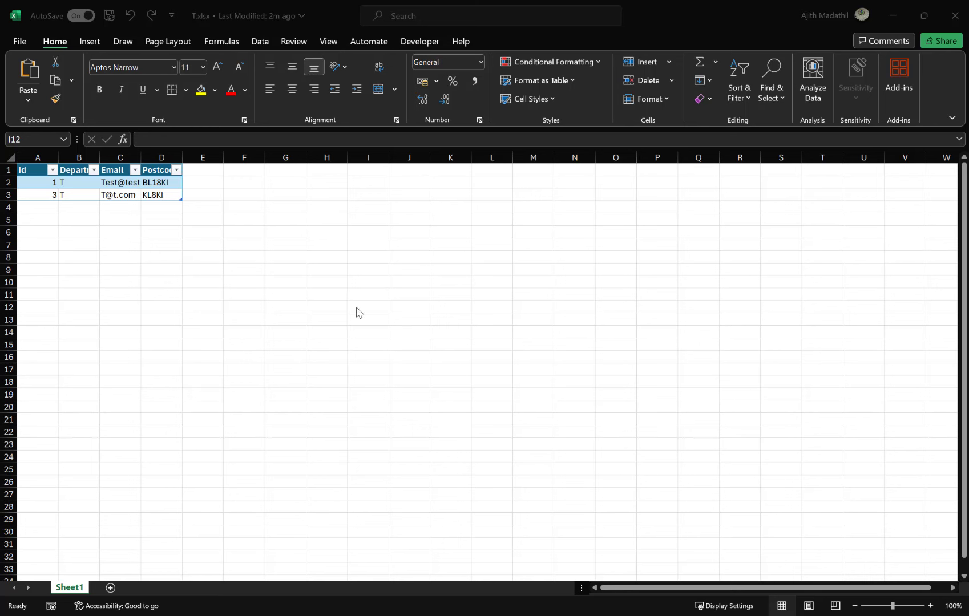
{"action": "left_click", "coordinate": [41, 193]}
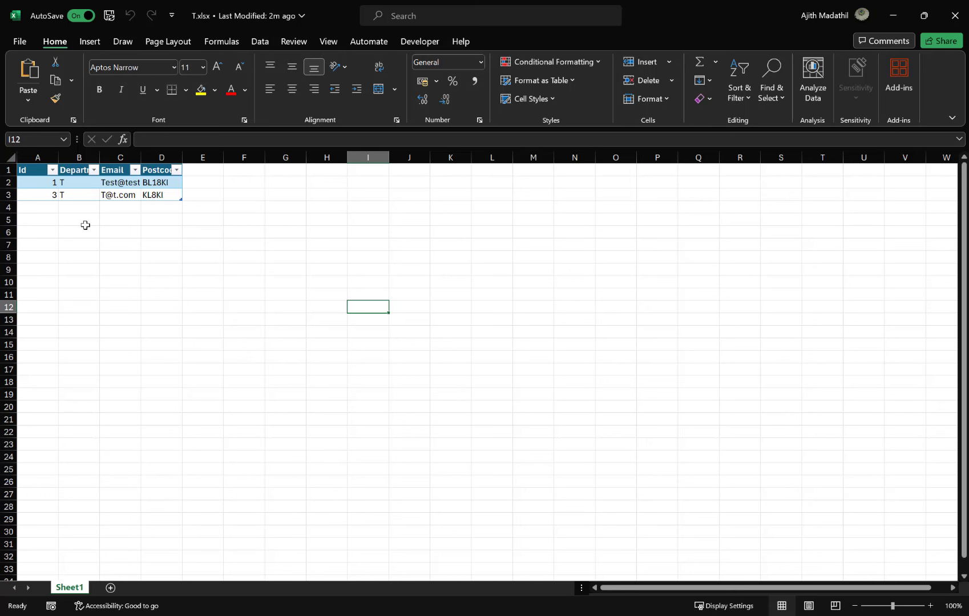
{"action": "left_click", "coordinate": [946, 13]}
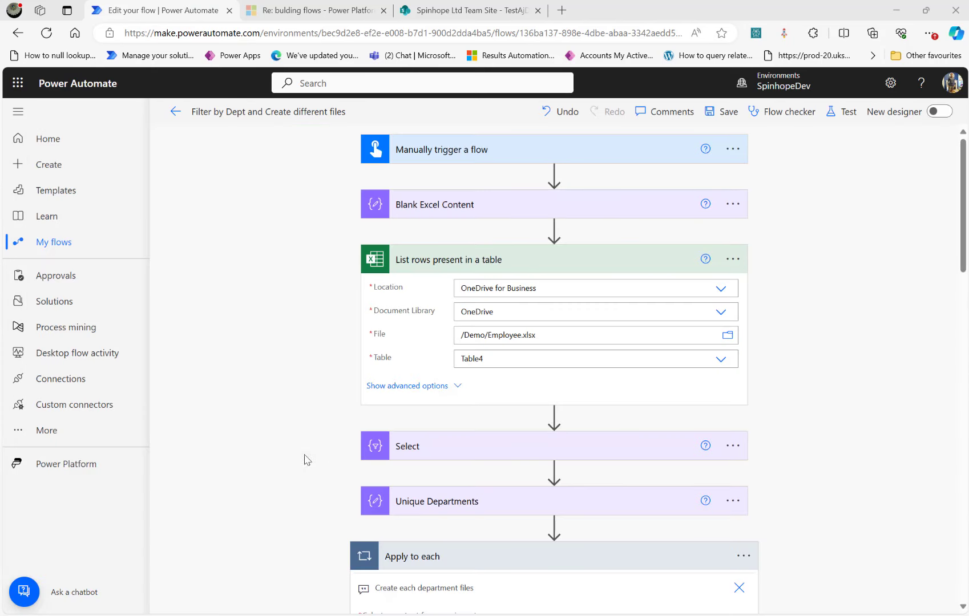
- Review the Create table settings, the Each Department input and the Add a row into a table settings in the flow editor
{"action": "scroll", "coordinate": [250, 435], "scroll_direction": "down", "scroll_amount": 5}
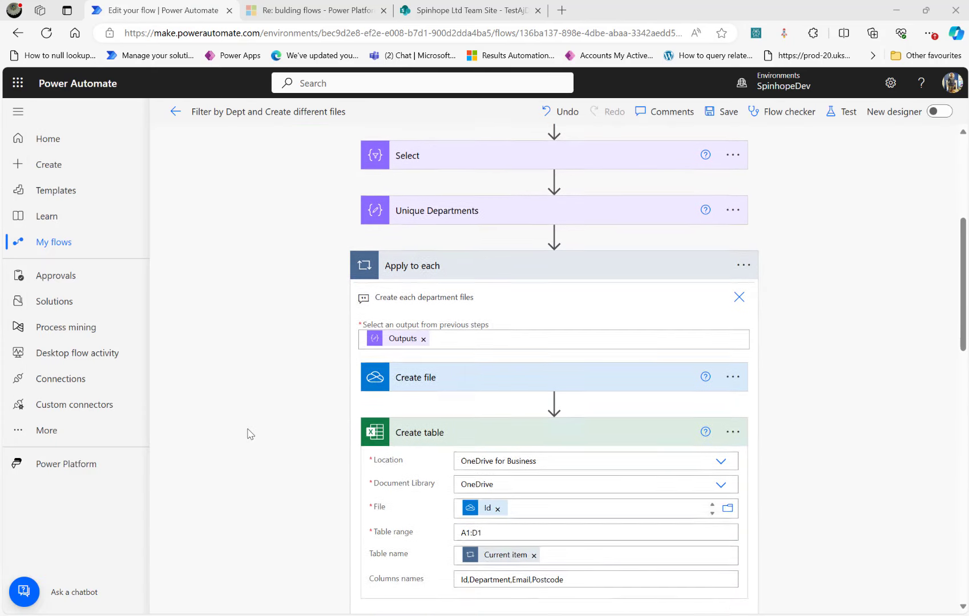
{"action": "scroll", "coordinate": [249, 434], "scroll_direction": "down", "scroll_amount": 8}
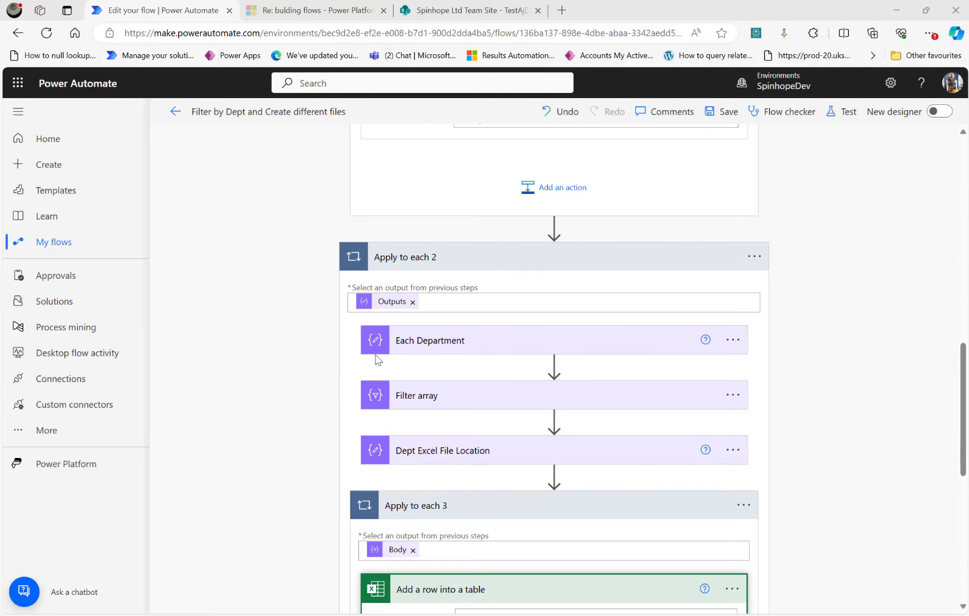
{"action": "left_click", "coordinate": [459, 341]}
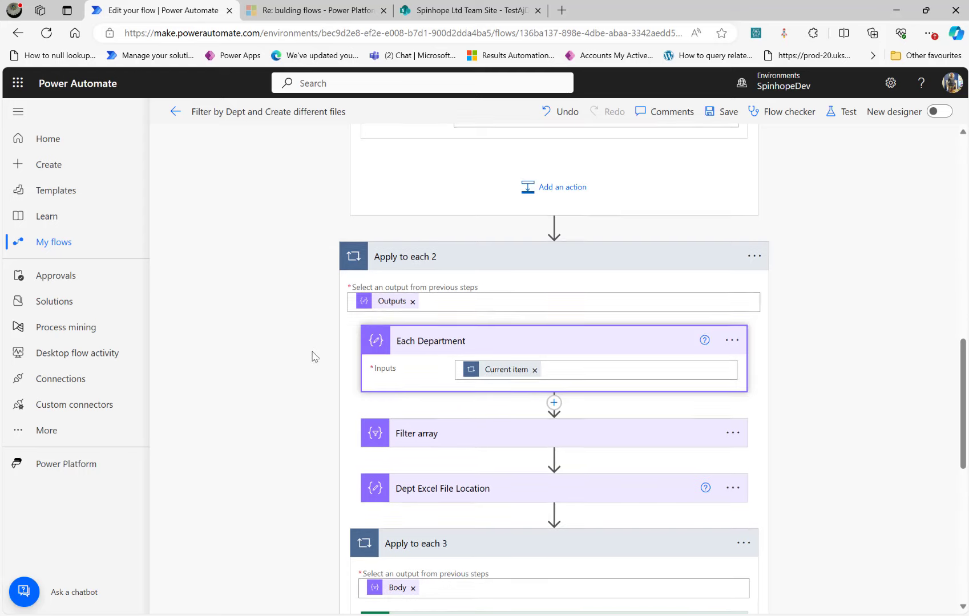
{"action": "scroll", "coordinate": [314, 357], "scroll_direction": "down", "scroll_amount": 4}
{"action": "scroll", "coordinate": [314, 356], "scroll_direction": "down", "scroll_amount": 4}
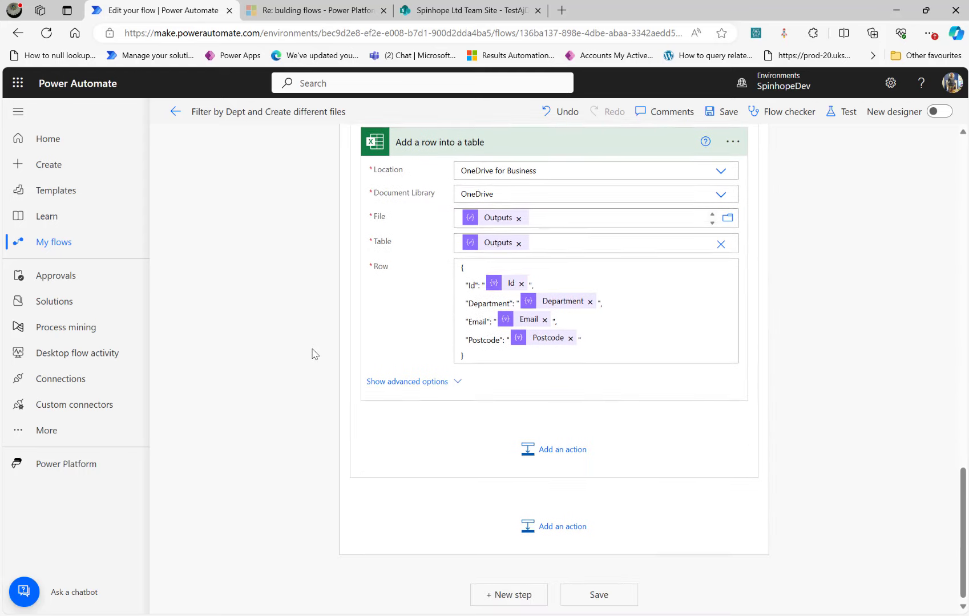
{"action": "scroll", "coordinate": [314, 356], "scroll_direction": "up", "scroll_amount": 9}
{"action": "scroll", "coordinate": [314, 355], "scroll_direction": "down", "scroll_amount": 2}
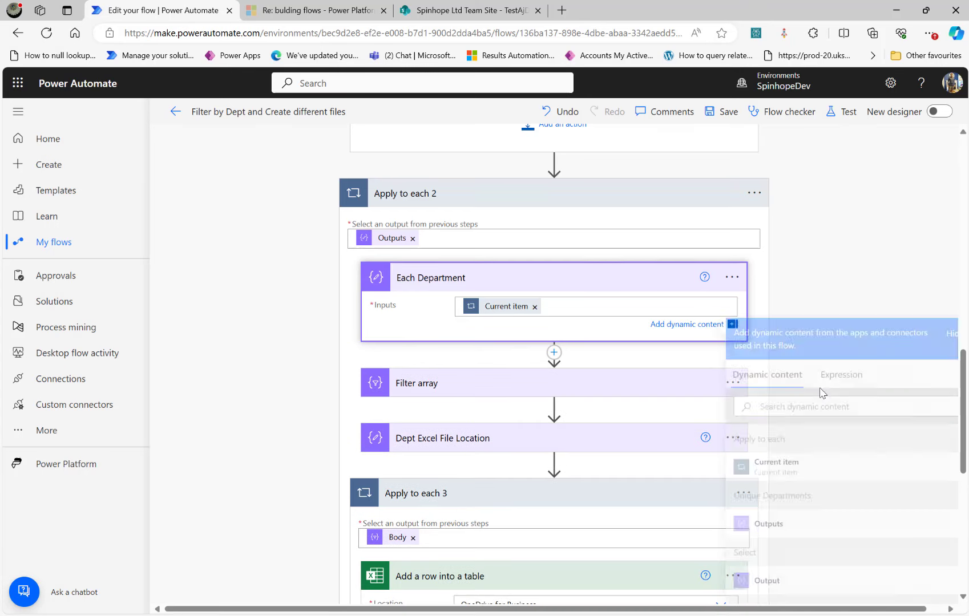
{"action": "left_click", "coordinate": [836, 384]}
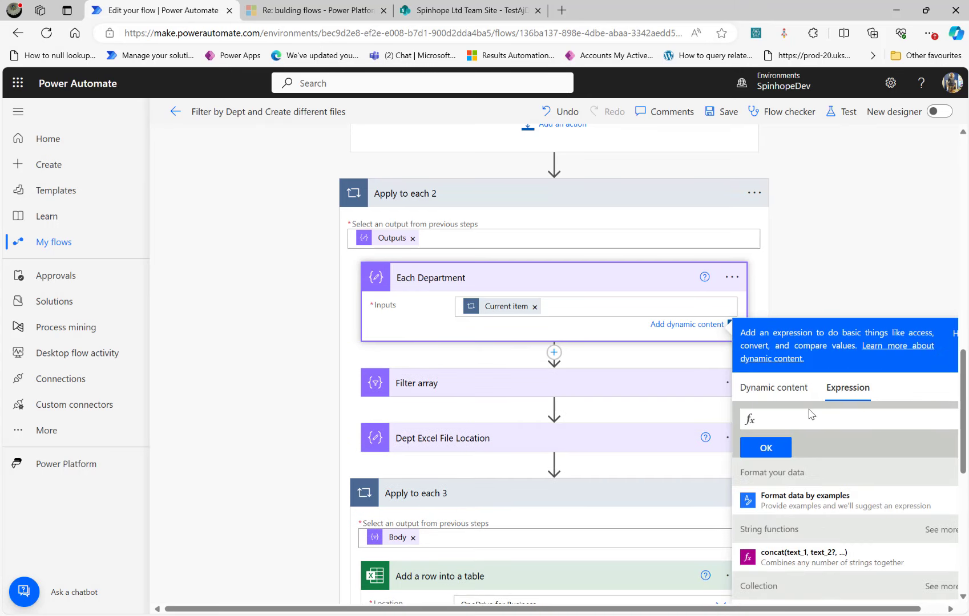
{"action": "type", "text": "imte"}
{"action": "type", "text": "tem("}
{"action": "left_click", "coordinate": [654, 281]}
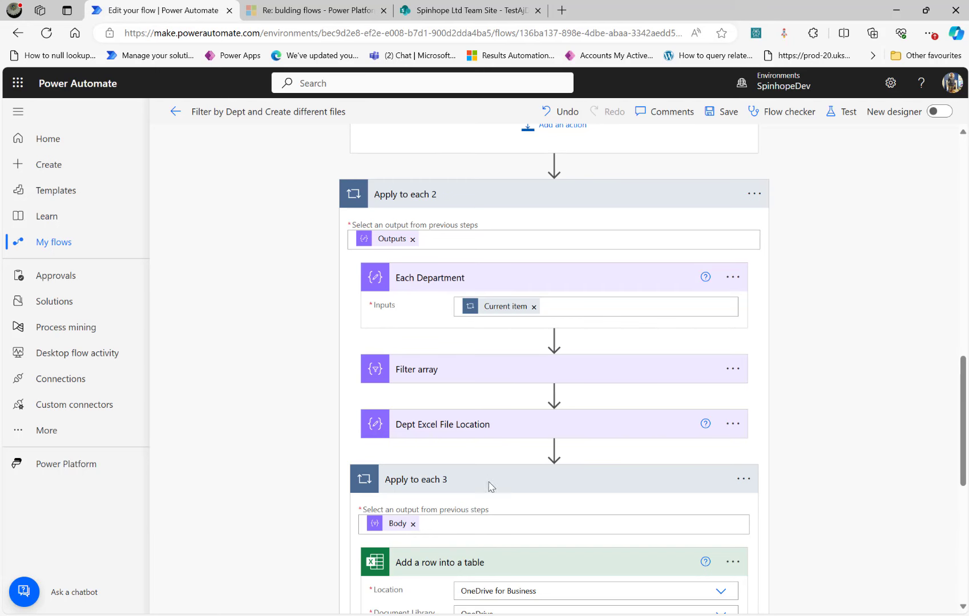
- Compare the Table value of Add a row into a table with the Each Department action that supplies it
{"action": "scroll", "coordinate": [507, 482], "scroll_direction": "down", "scroll_amount": 4}
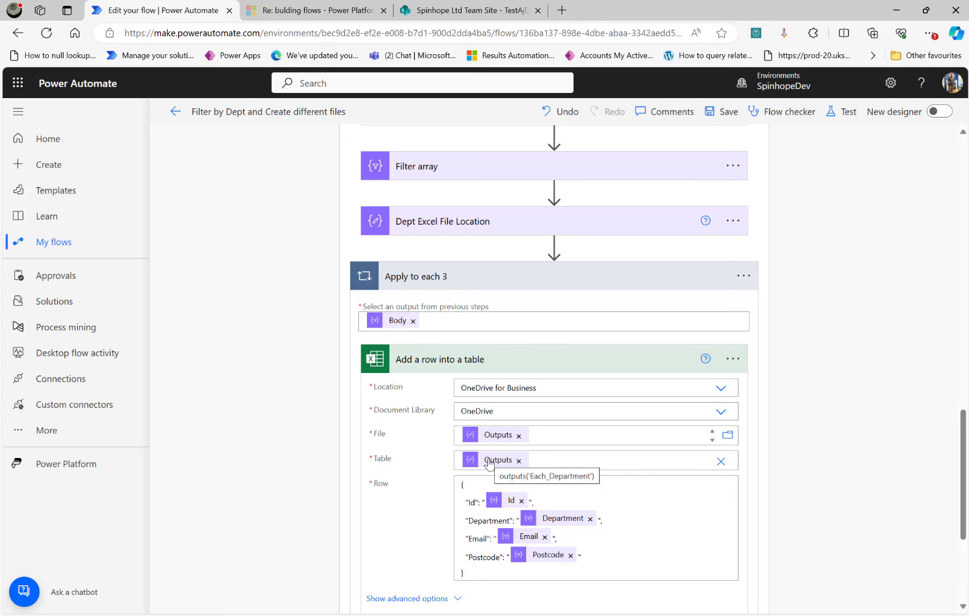
{"action": "scroll", "coordinate": [491, 446], "scroll_direction": "up", "scroll_amount": 4}
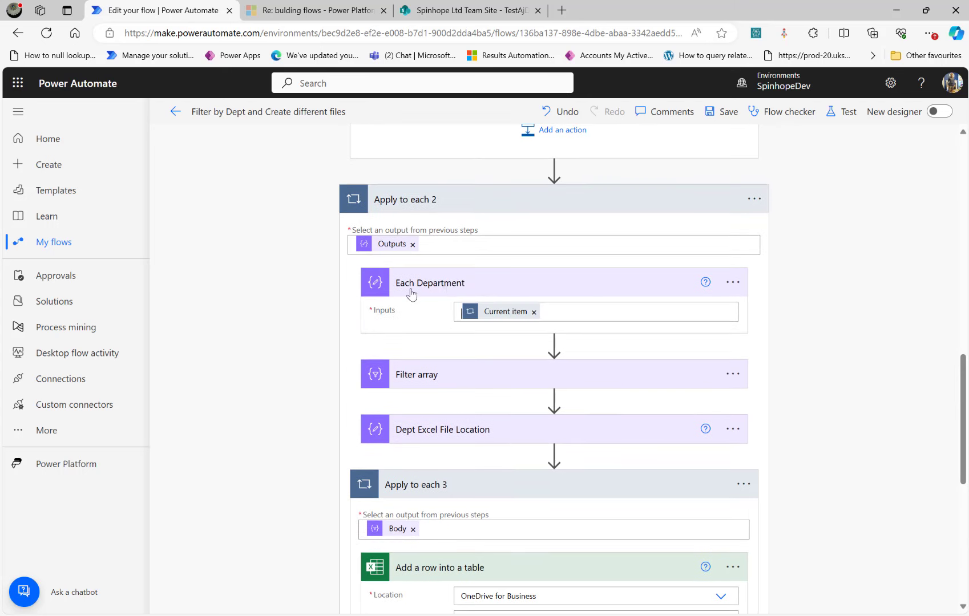
{"action": "scroll", "coordinate": [511, 422], "scroll_direction": "down", "scroll_amount": 3}
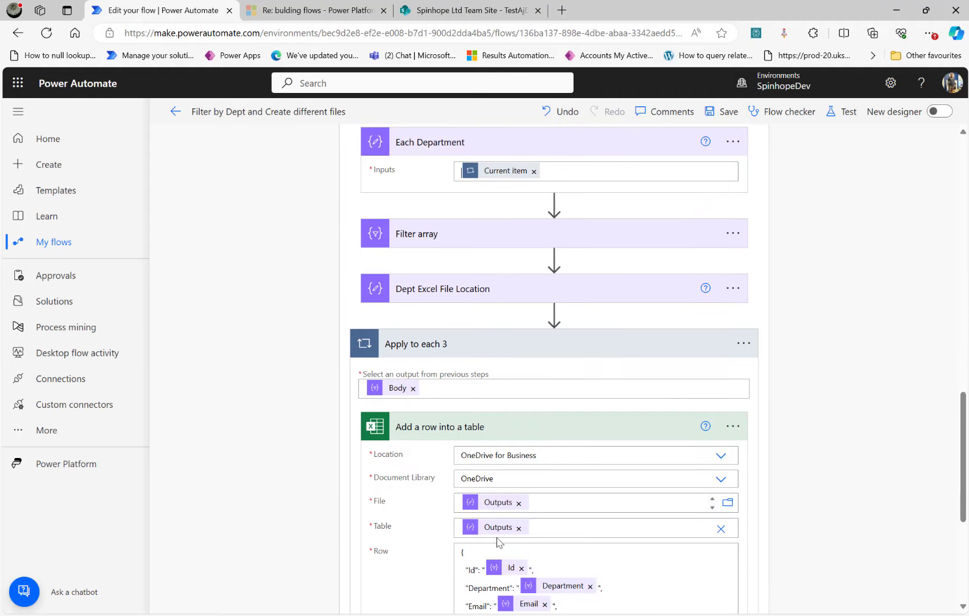
{"action": "left_click", "coordinate": [583, 527]}
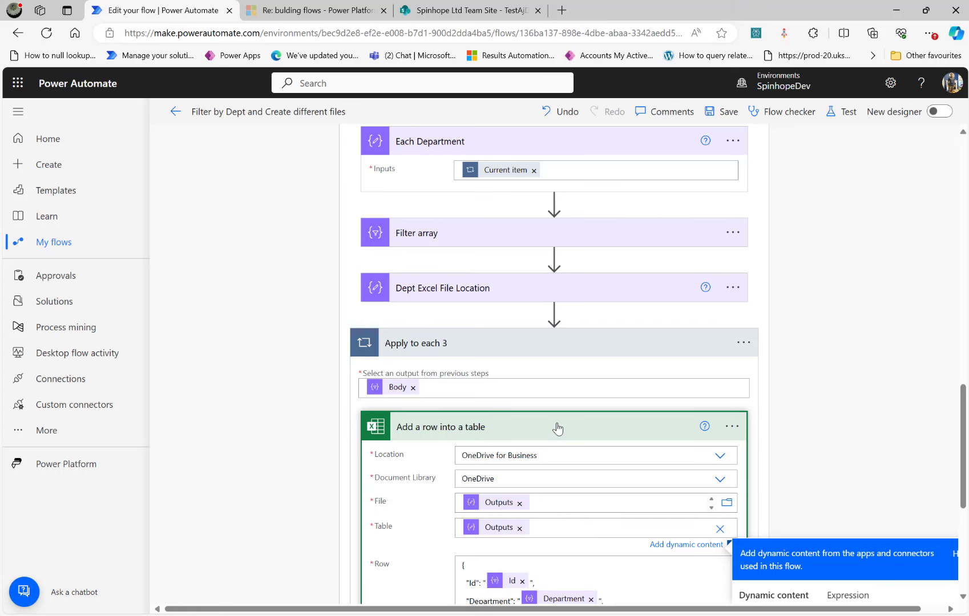
- Expand Dept Excel File Location and compare its path input with the File and Table values of Add a row into a table
{"action": "scroll", "coordinate": [558, 428], "scroll_direction": "up", "scroll_amount": 3}
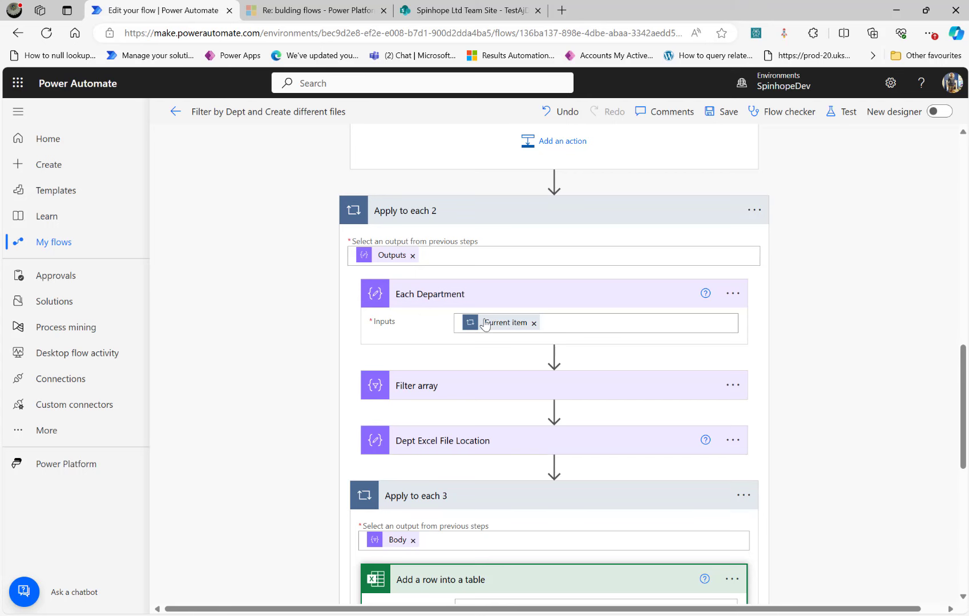
{"action": "scroll", "coordinate": [548, 365], "scroll_direction": "down", "scroll_amount": 3}
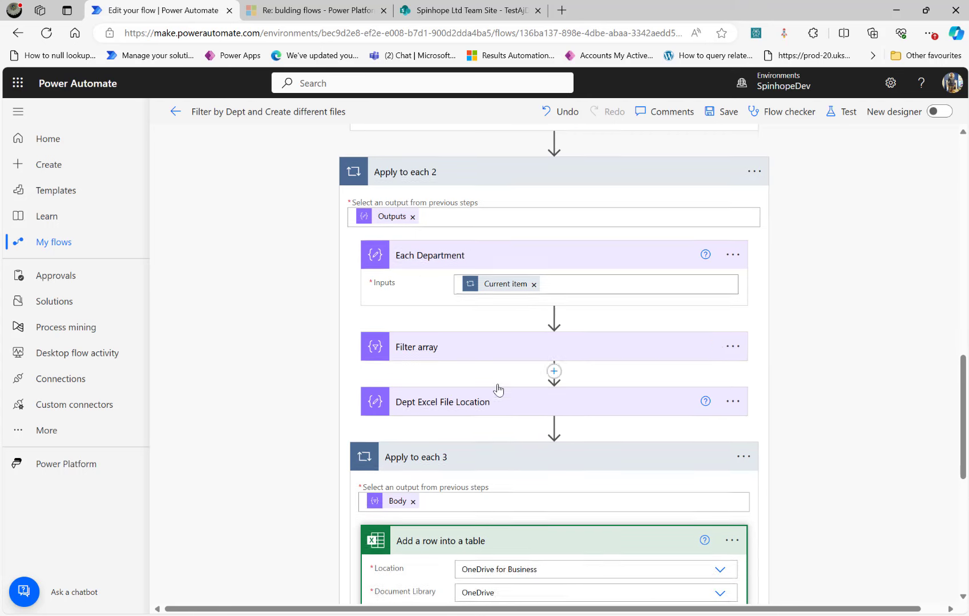
{"action": "scroll", "coordinate": [594, 531], "scroll_direction": "down", "scroll_amount": 3}
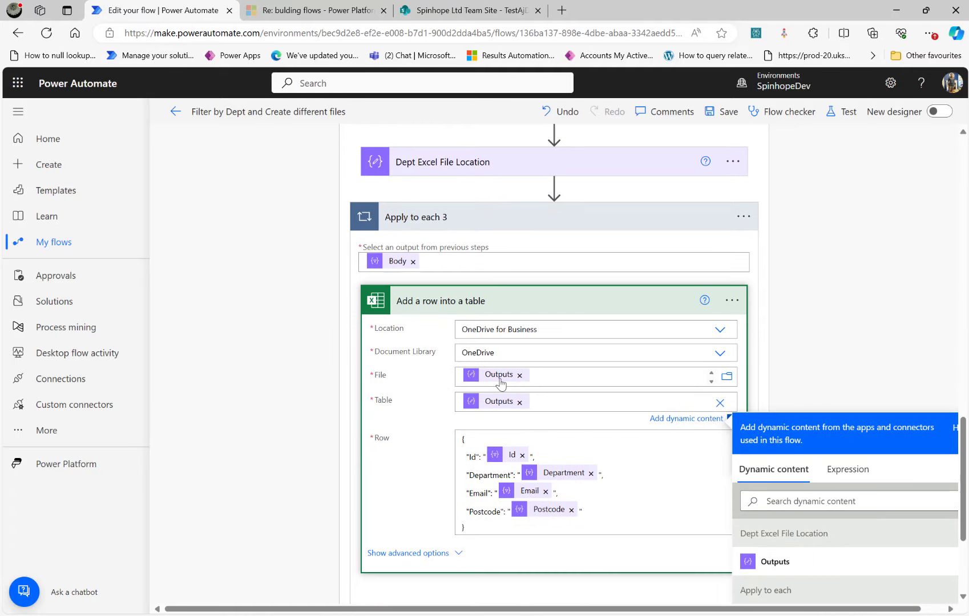
{"action": "left_click", "coordinate": [437, 168]}
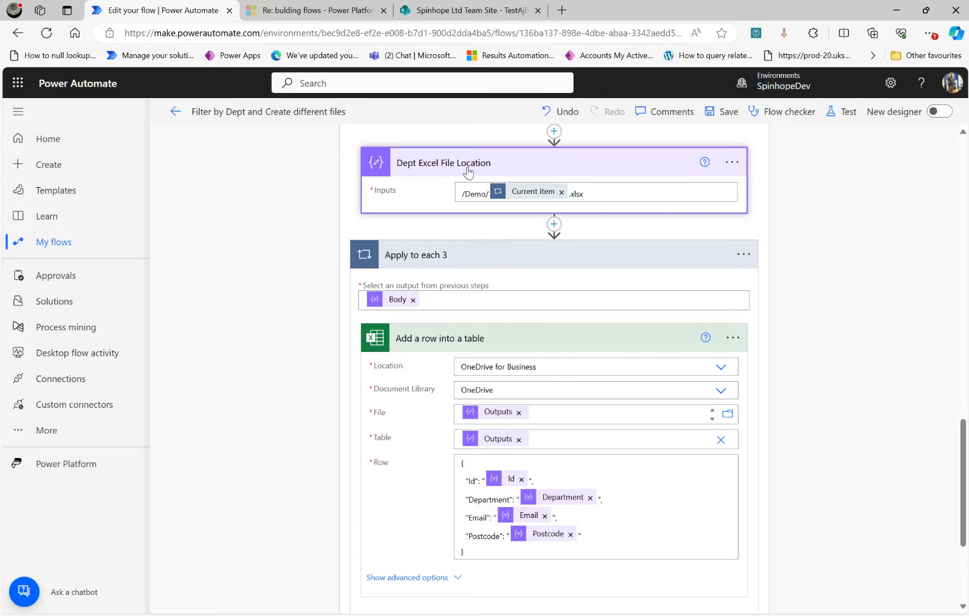
{"action": "mouse_move", "coordinate": [492, 418]}
{"action": "mouse_move", "coordinate": [485, 442]}
- Review the flow from its start, checking the Blank Excel Content input and the Select action's From and Map fields
{"action": "scroll", "coordinate": [540, 429], "scroll_direction": "up", "scroll_amount": 15}
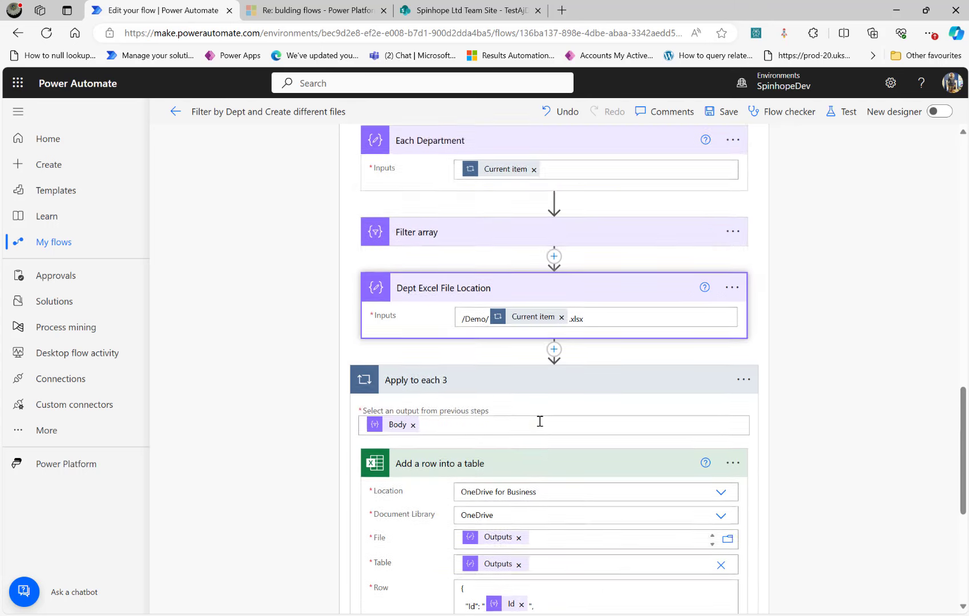
{"action": "scroll", "coordinate": [540, 421], "scroll_direction": "up", "scroll_amount": 2}
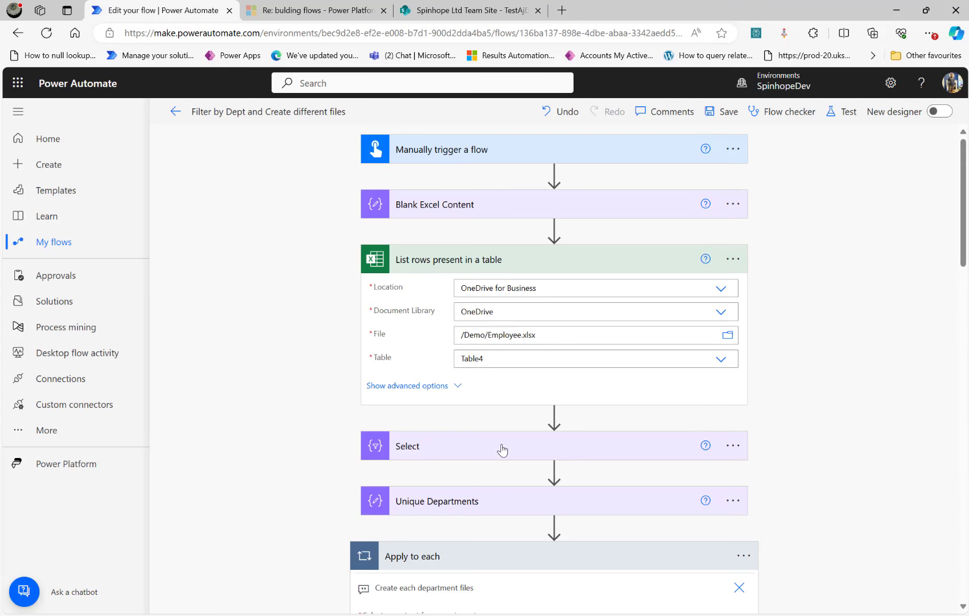
{"action": "left_click", "coordinate": [441, 208]}
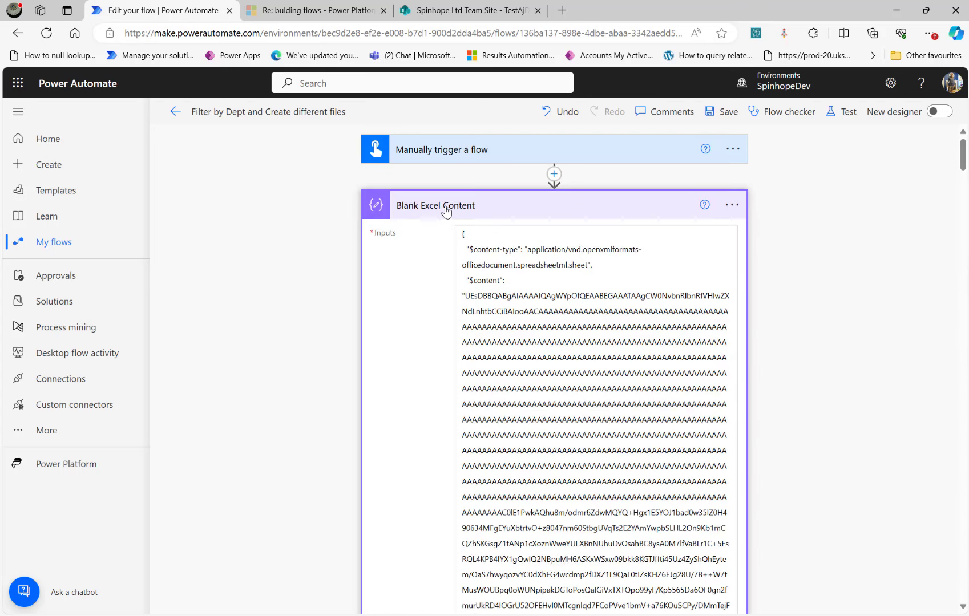
{"action": "left_click", "coordinate": [454, 206]}
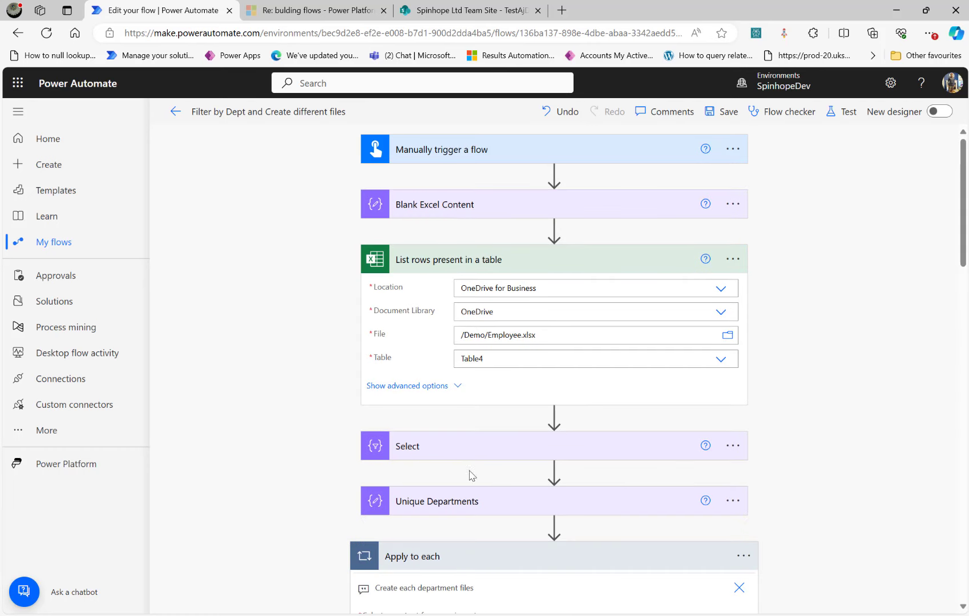
{"action": "left_click", "coordinate": [451, 448]}
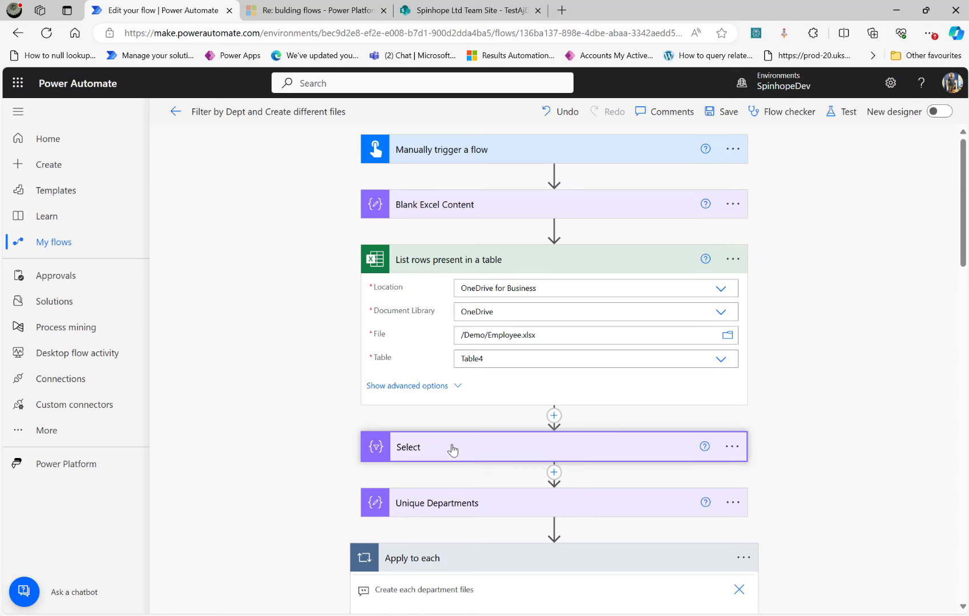
{"action": "scroll", "coordinate": [382, 508], "scroll_direction": "down", "scroll_amount": 2}
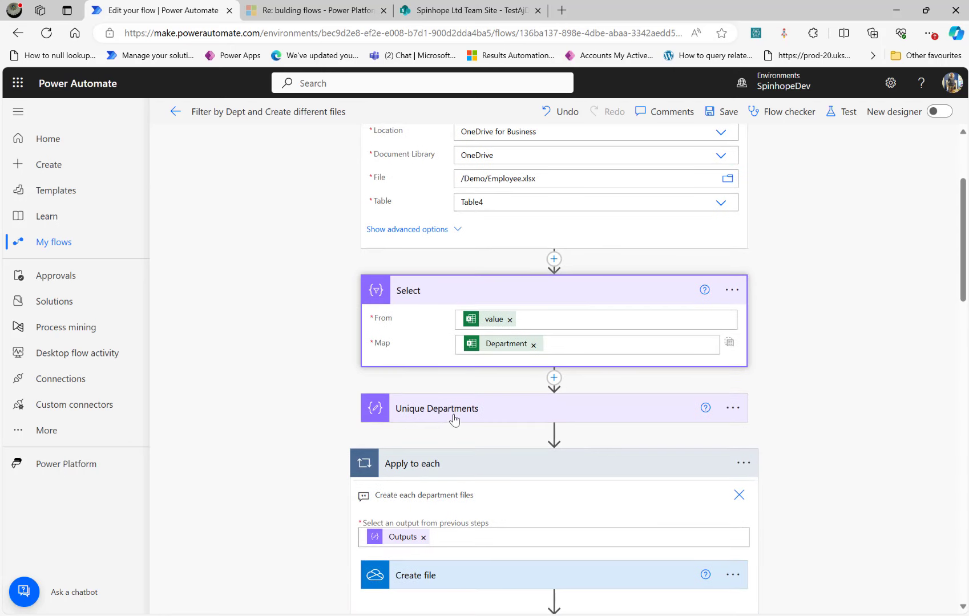
{"action": "scroll", "coordinate": [477, 441], "scroll_direction": "down", "scroll_amount": 2}
{"action": "scroll", "coordinate": [478, 442], "scroll_direction": "down", "scroll_amount": 1}
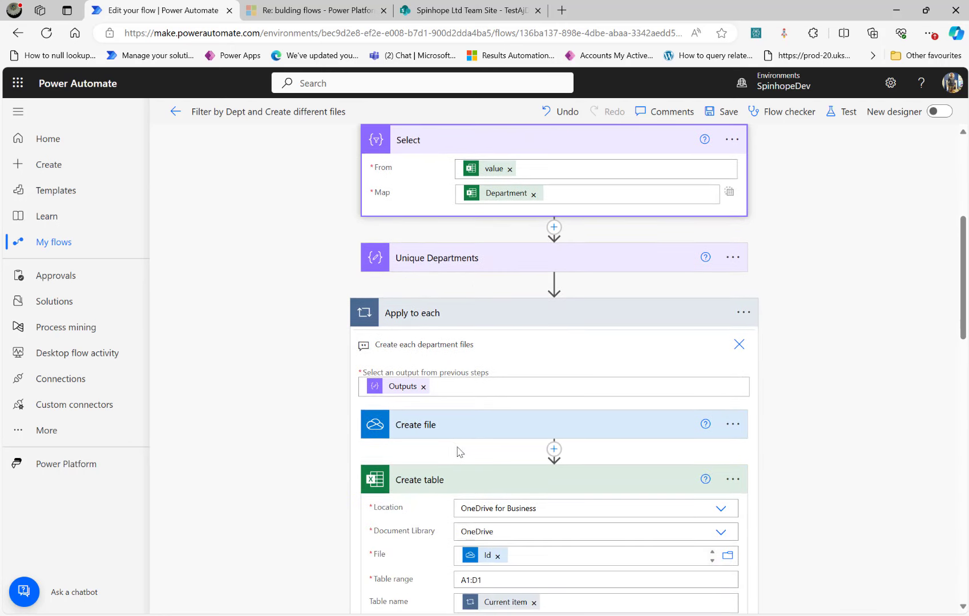
- Expand Create file and review its folder path, file name and content together with the Create table settings
{"action": "left_click", "coordinate": [445, 422]}
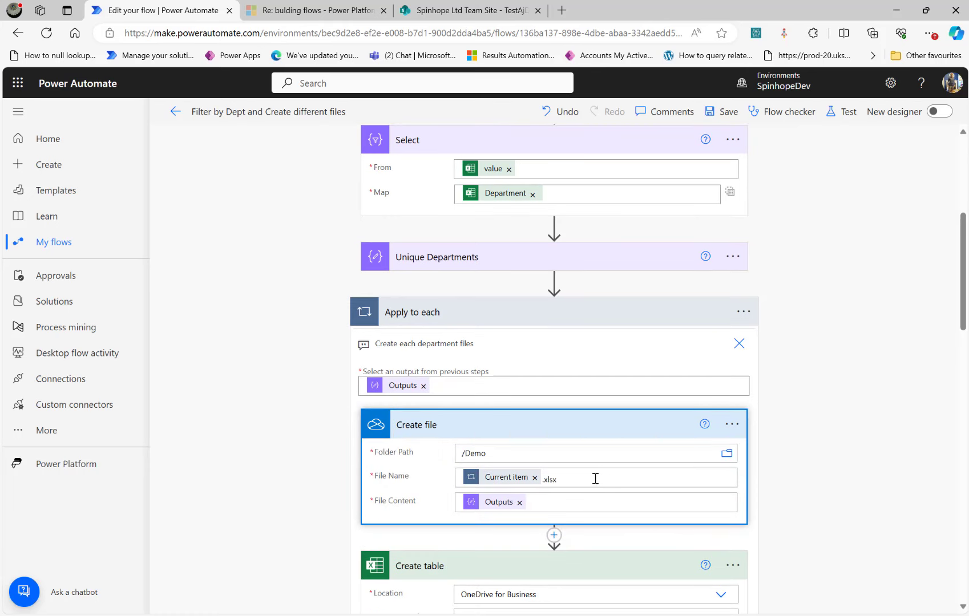
{"action": "scroll", "coordinate": [501, 425], "scroll_direction": "down", "scroll_amount": 1}
{"action": "scroll", "coordinate": [501, 425], "scroll_direction": "down", "scroll_amount": 2}
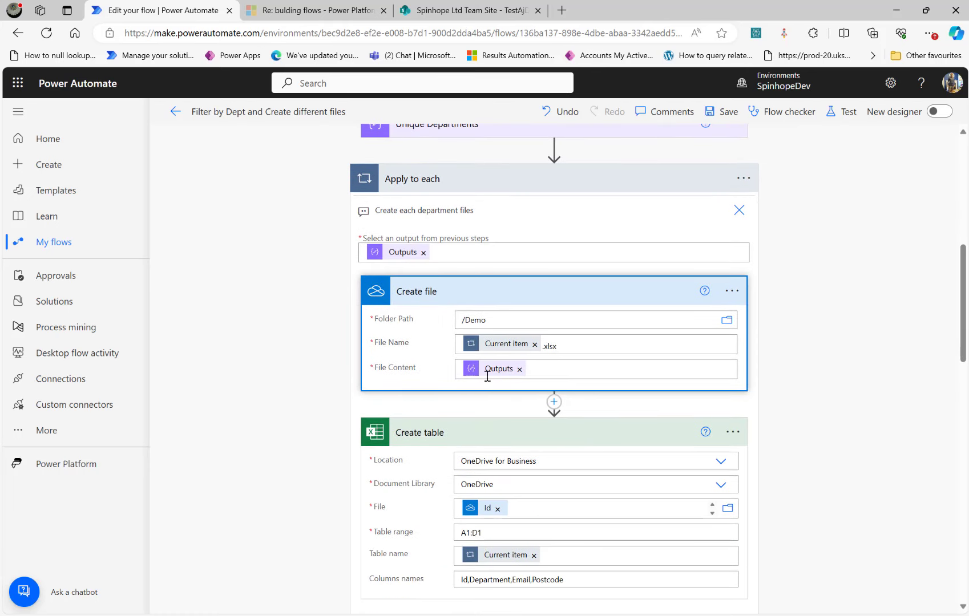
{"action": "scroll", "coordinate": [489, 440], "scroll_direction": "down", "scroll_amount": 2}
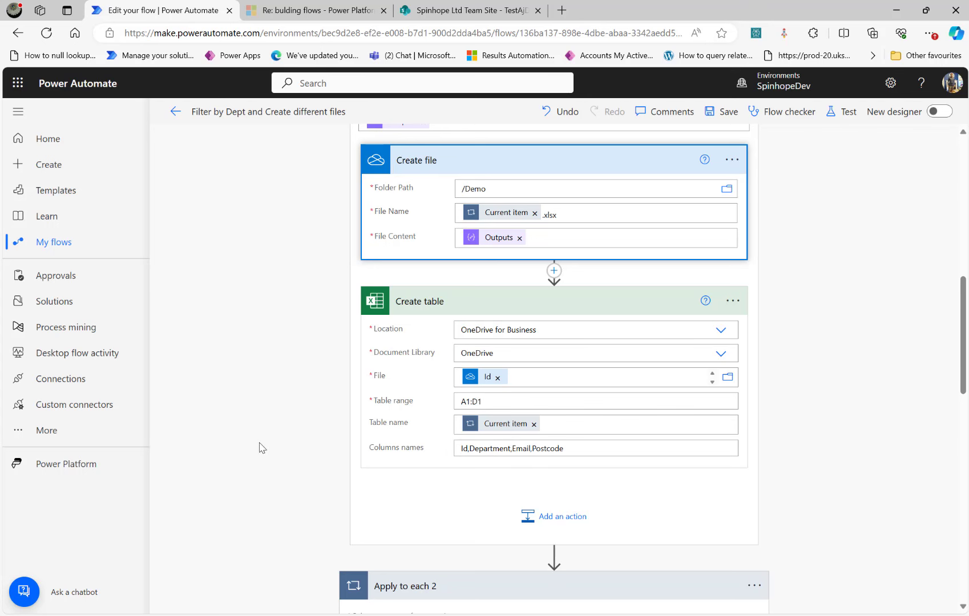
- Collapse the Apply to each loop that creates the department files, leaving Apply to each 2 expanded
{"action": "scroll", "coordinate": [450, 389], "scroll_direction": "down", "scroll_amount": 5}
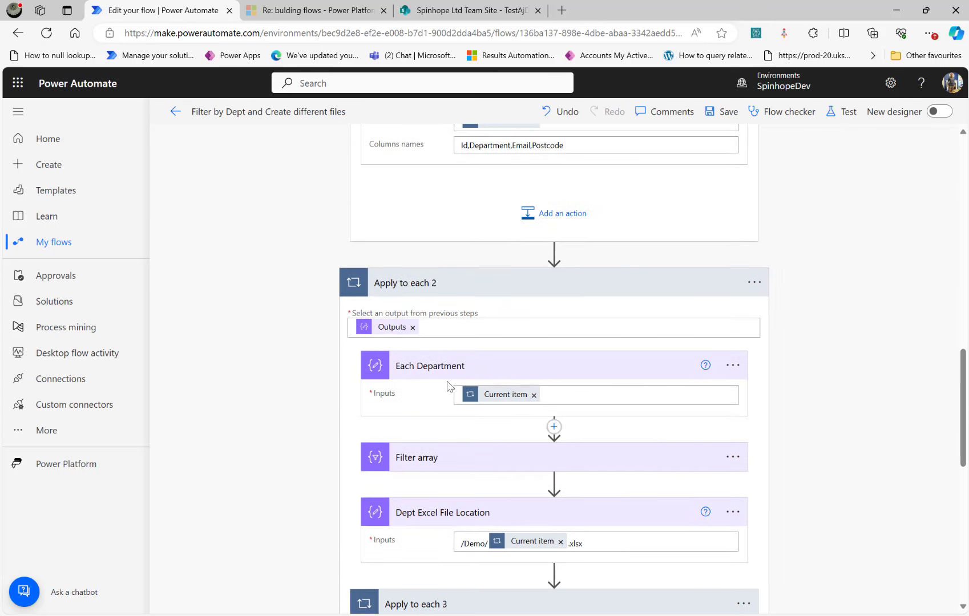
{"action": "left_click", "coordinate": [473, 288]}
{"action": "scroll", "coordinate": [490, 331], "scroll_direction": "up", "scroll_amount": 4}
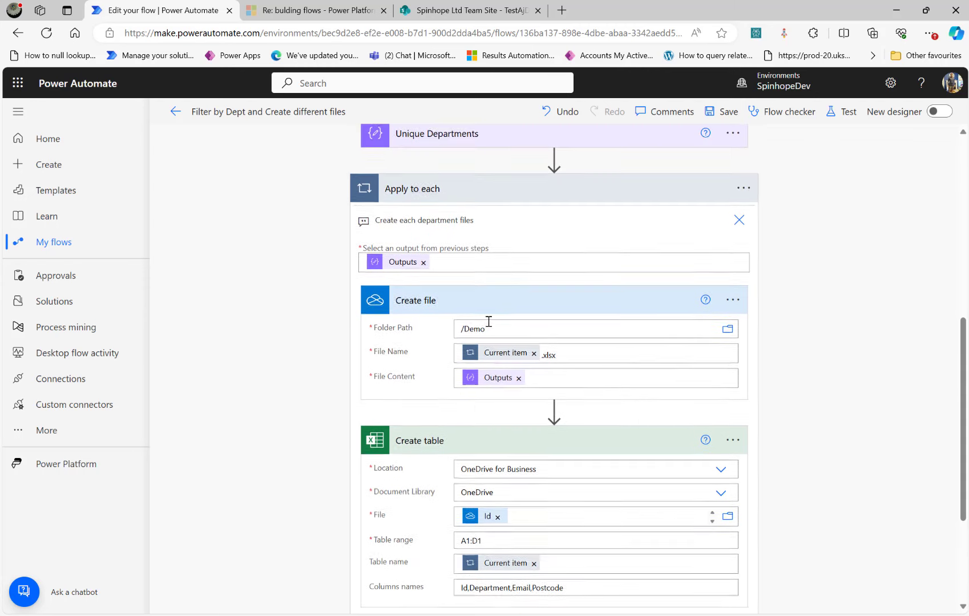
{"action": "left_click", "coordinate": [479, 199]}
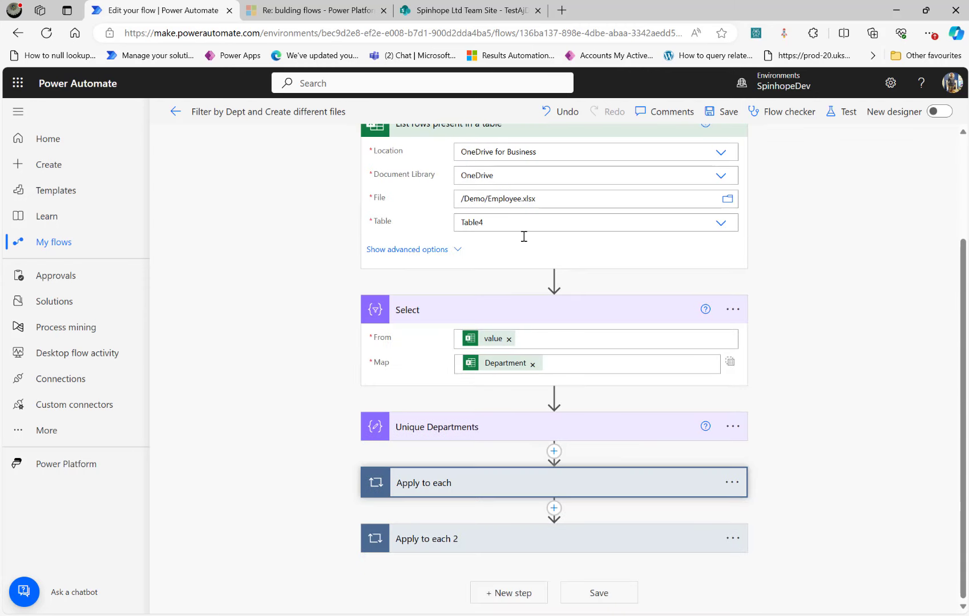
{"action": "left_click", "coordinate": [483, 540]}
{"action": "left_click", "coordinate": [513, 528]}
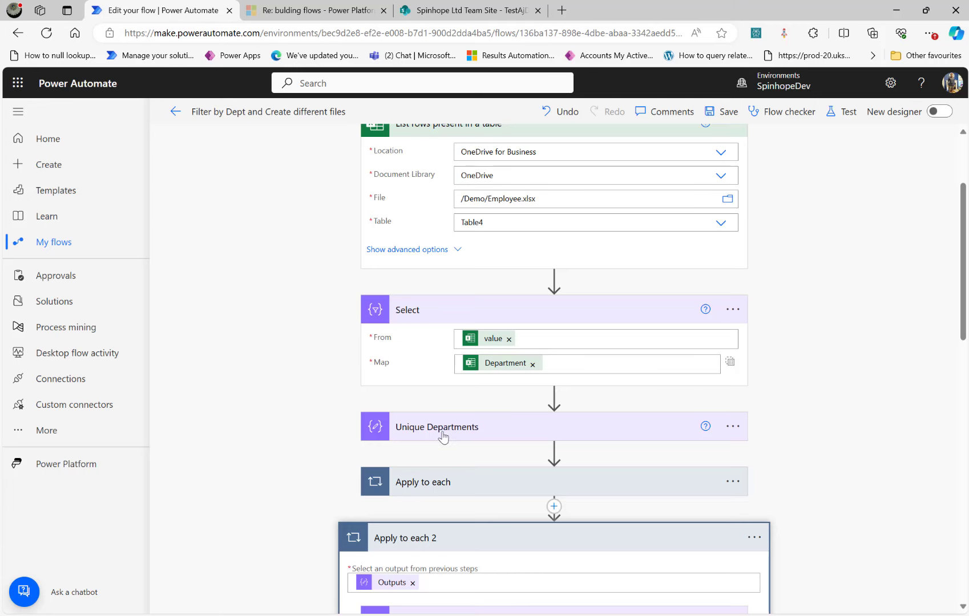
- Expand Filter array inside Apply to each 2 and review its Department condition and the Dept Excel File Location input
{"action": "scroll", "coordinate": [513, 434], "scroll_direction": "down", "scroll_amount": 4}
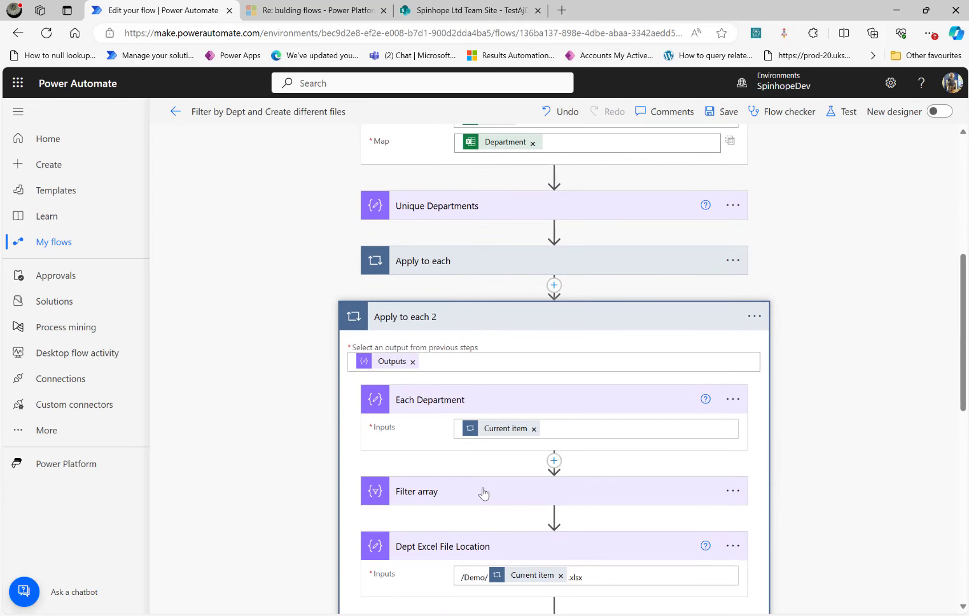
{"action": "left_click", "coordinate": [576, 484]}
{"action": "scroll", "coordinate": [455, 472], "scroll_direction": "down", "scroll_amount": 2}
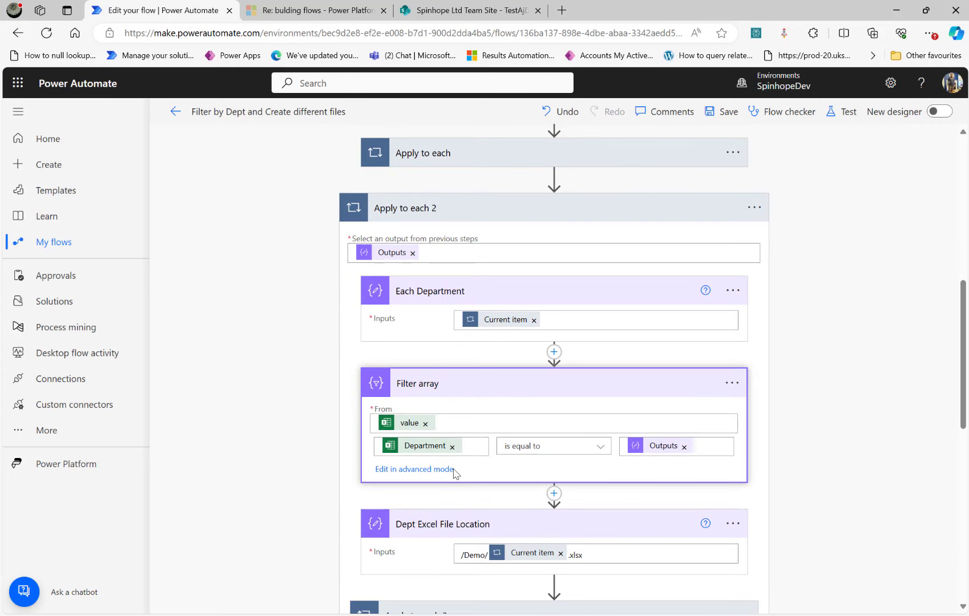
{"action": "scroll", "coordinate": [628, 457], "scroll_direction": "down", "scroll_amount": 1}
{"action": "scroll", "coordinate": [625, 455], "scroll_direction": "down", "scroll_amount": 1}
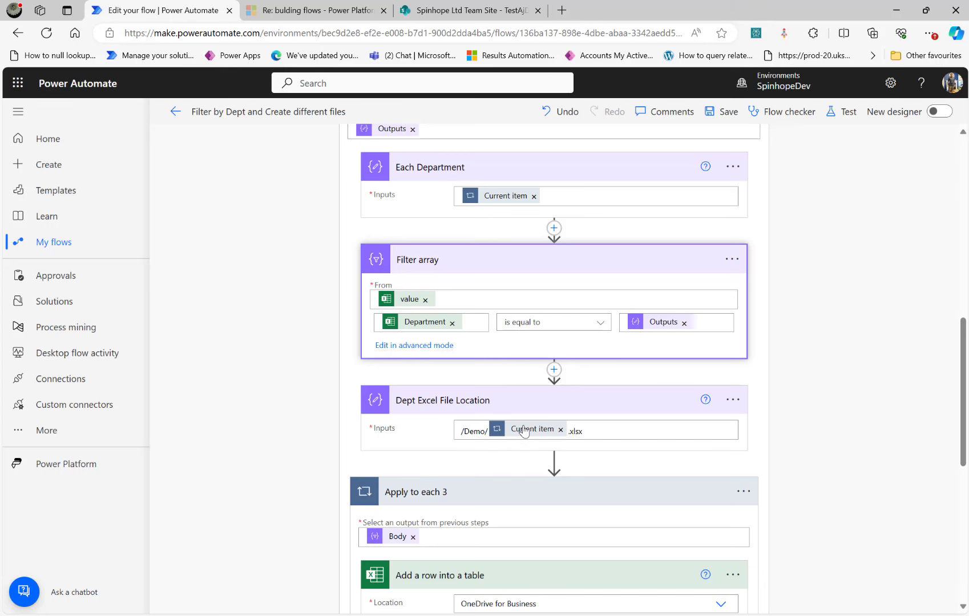
{"action": "scroll", "coordinate": [483, 511], "scroll_direction": "down", "scroll_amount": 2}
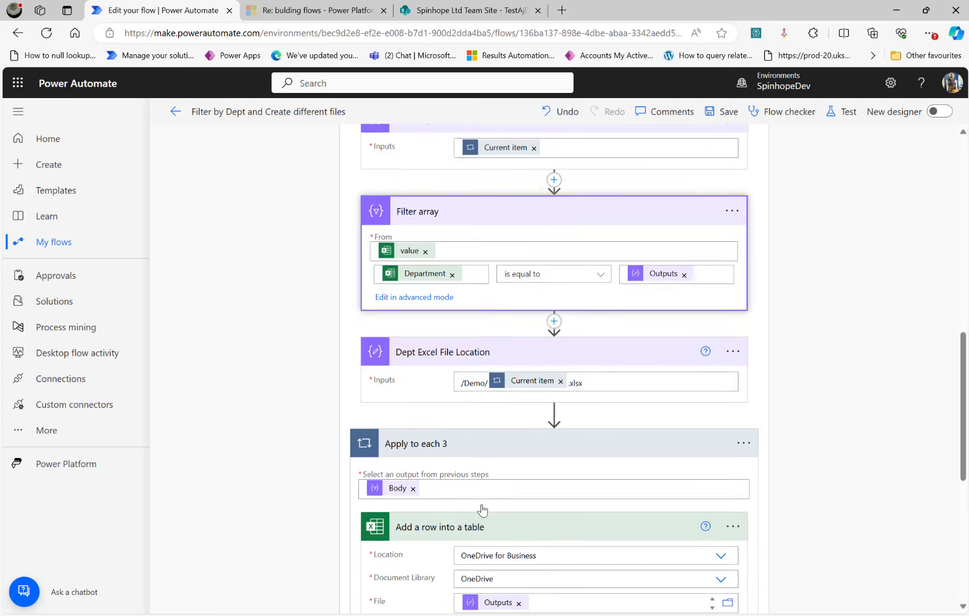
- Trace the Apply to each 3 input and the Add a row into a table values back to Filter array and Each Department
{"action": "scroll", "coordinate": [434, 308], "scroll_direction": "up", "scroll_amount": 3}
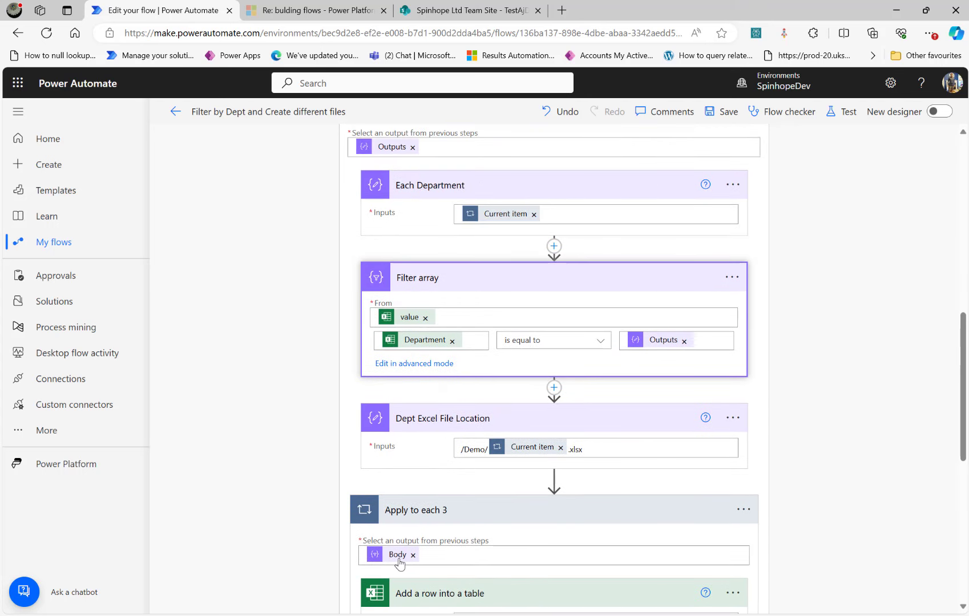
{"action": "scroll", "coordinate": [493, 532], "scroll_direction": "down", "scroll_amount": 5}
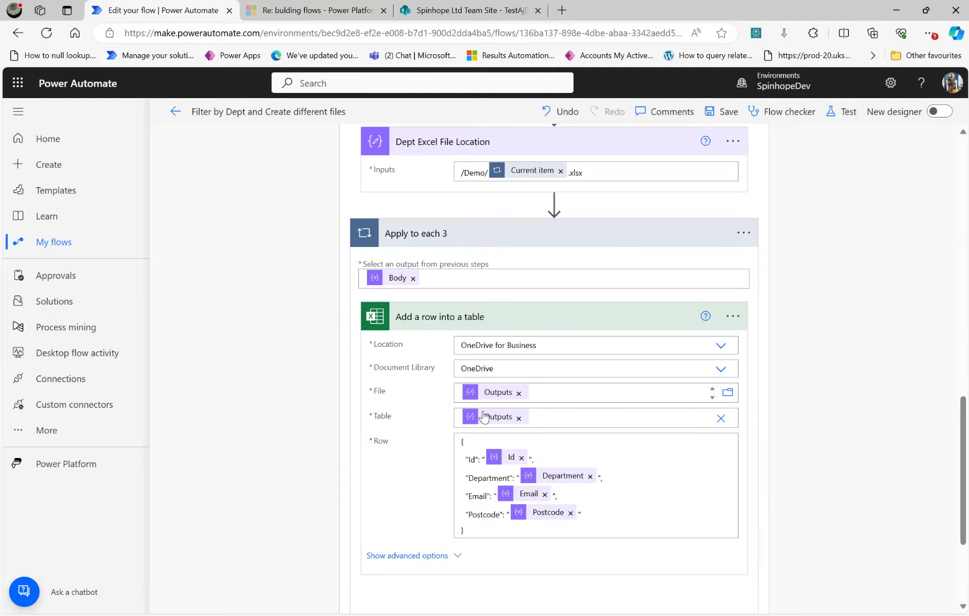
{"action": "scroll", "coordinate": [483, 417], "scroll_direction": "up", "scroll_amount": 3}
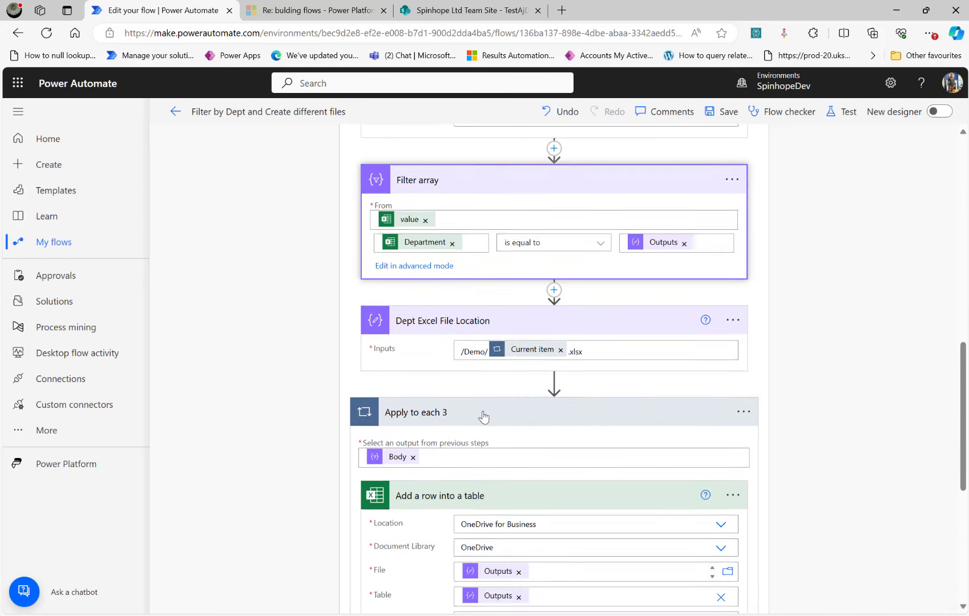
{"action": "scroll", "coordinate": [483, 417], "scroll_direction": "up", "scroll_amount": 2}
{"action": "scroll", "coordinate": [484, 316], "scroll_direction": "down", "scroll_amount": 3}
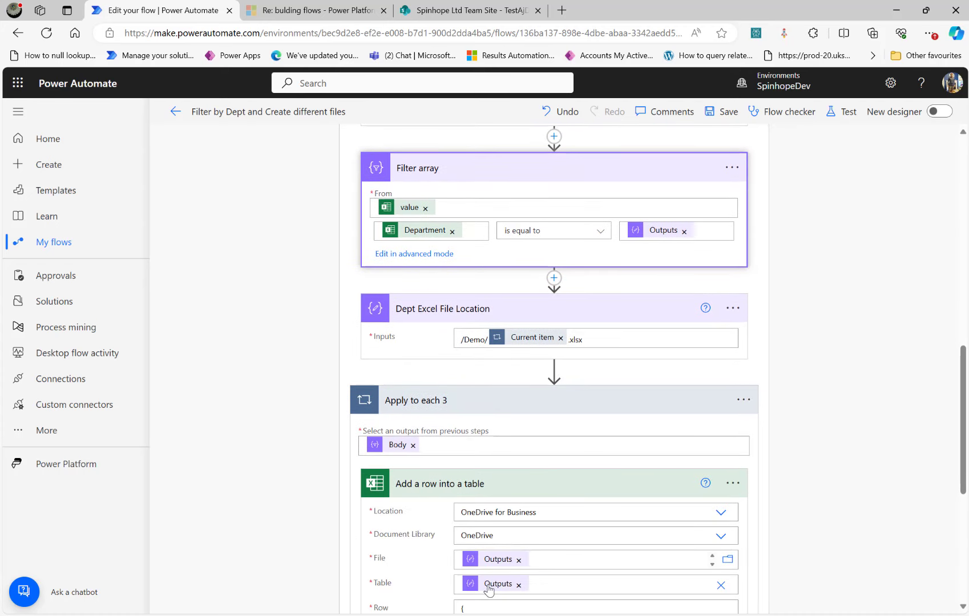
{"action": "scroll", "coordinate": [485, 565], "scroll_direction": "up", "scroll_amount": 4}
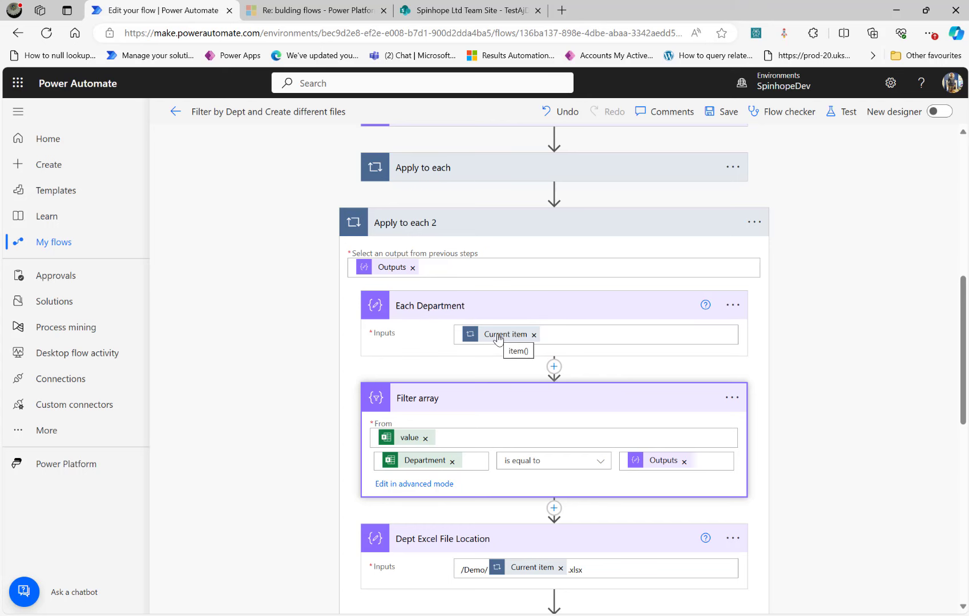
{"action": "scroll", "coordinate": [502, 357], "scroll_direction": "down", "scroll_amount": 8}
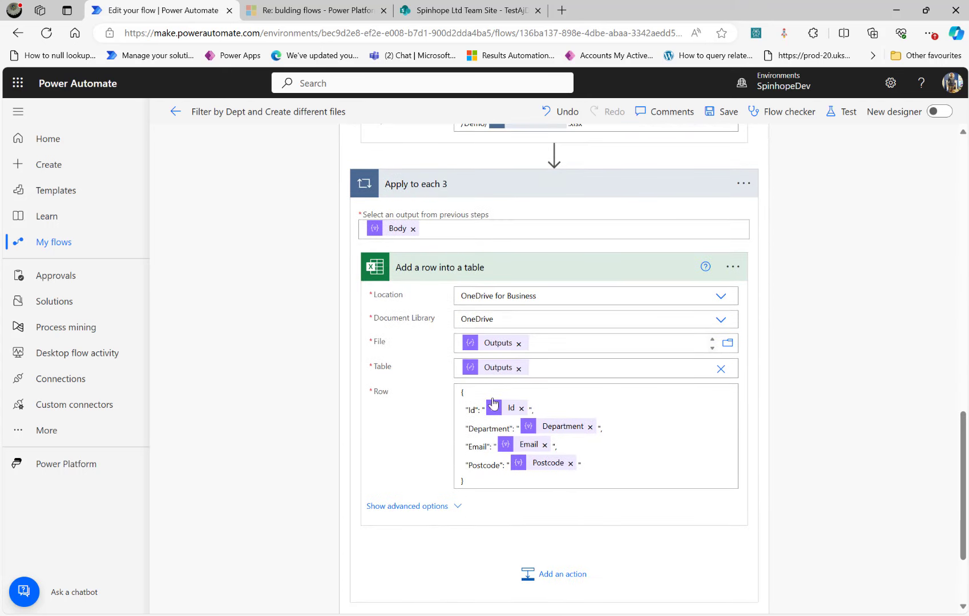